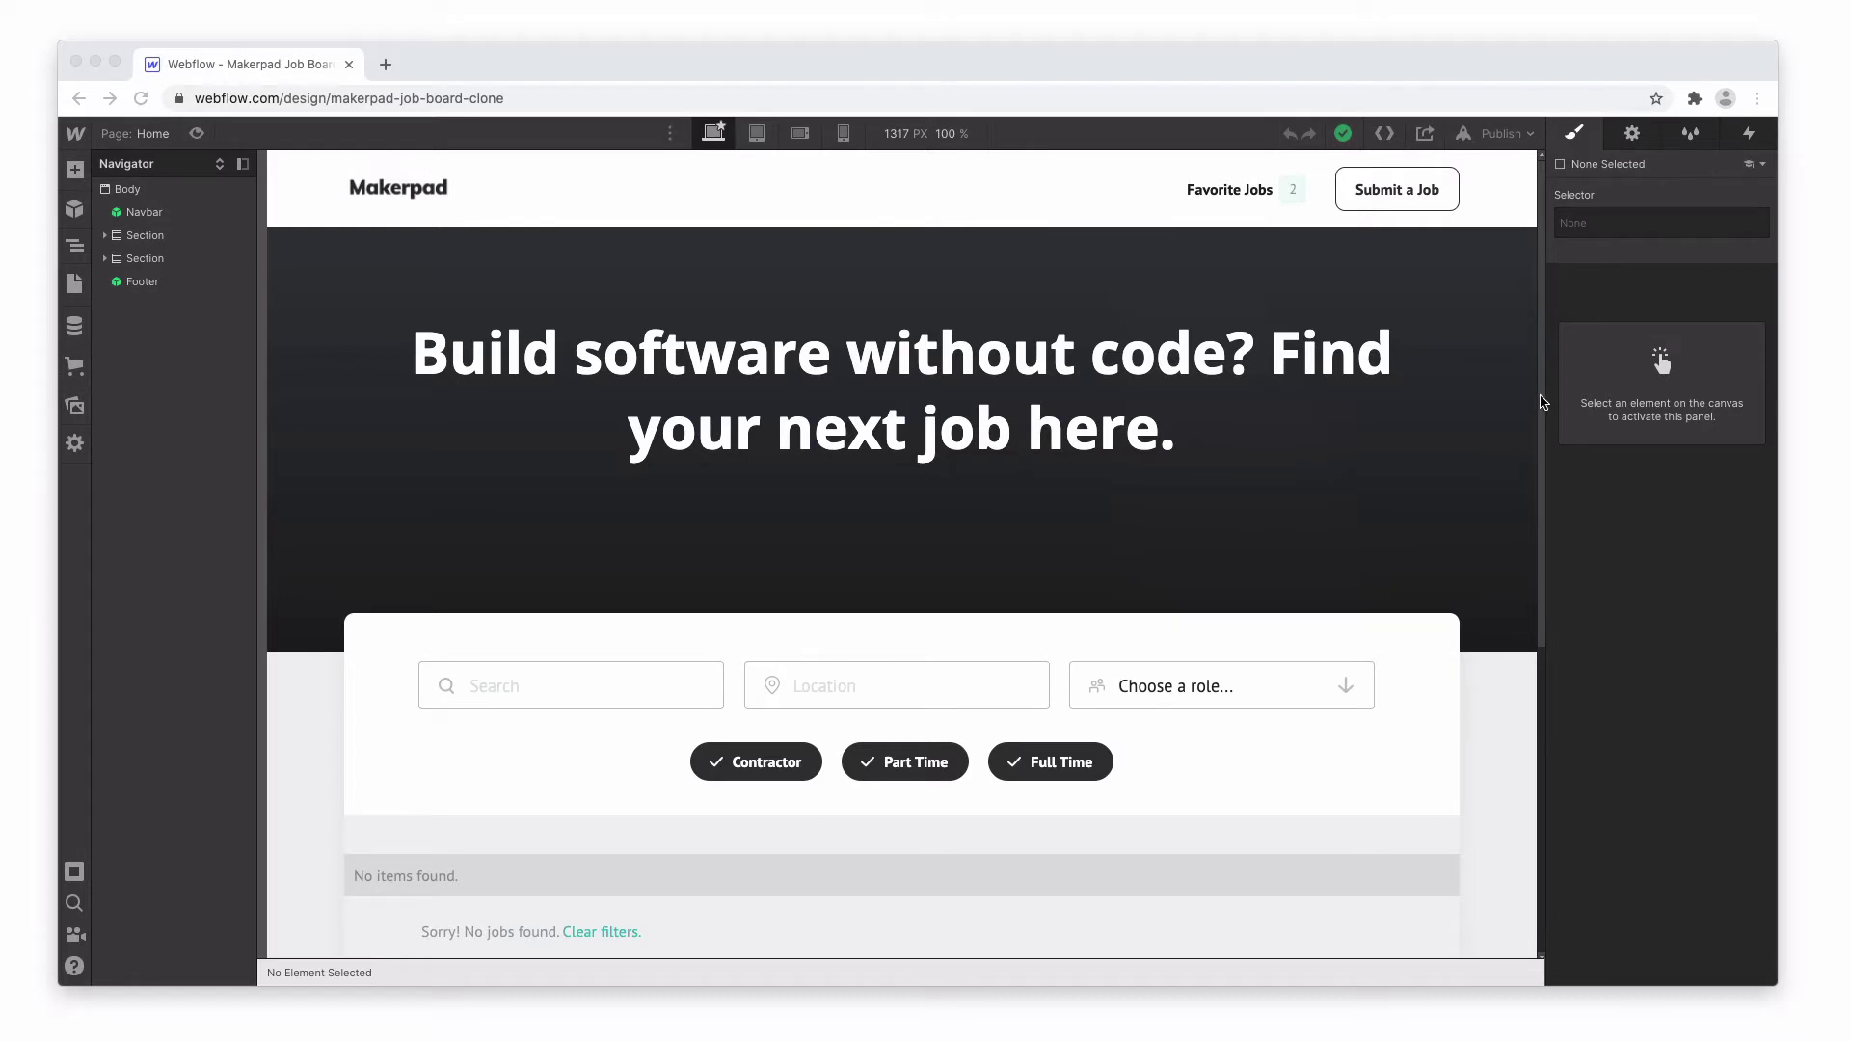
{"action": "mouse_move", "coordinate": [1538, 394]}
{"action": "left_mouse_down"}
{"action": "mouse_move", "coordinate": [1540, 467]}
{"action": "mouse_move", "coordinate": [1539, 333]}
{"action": "left_mouse_up"}
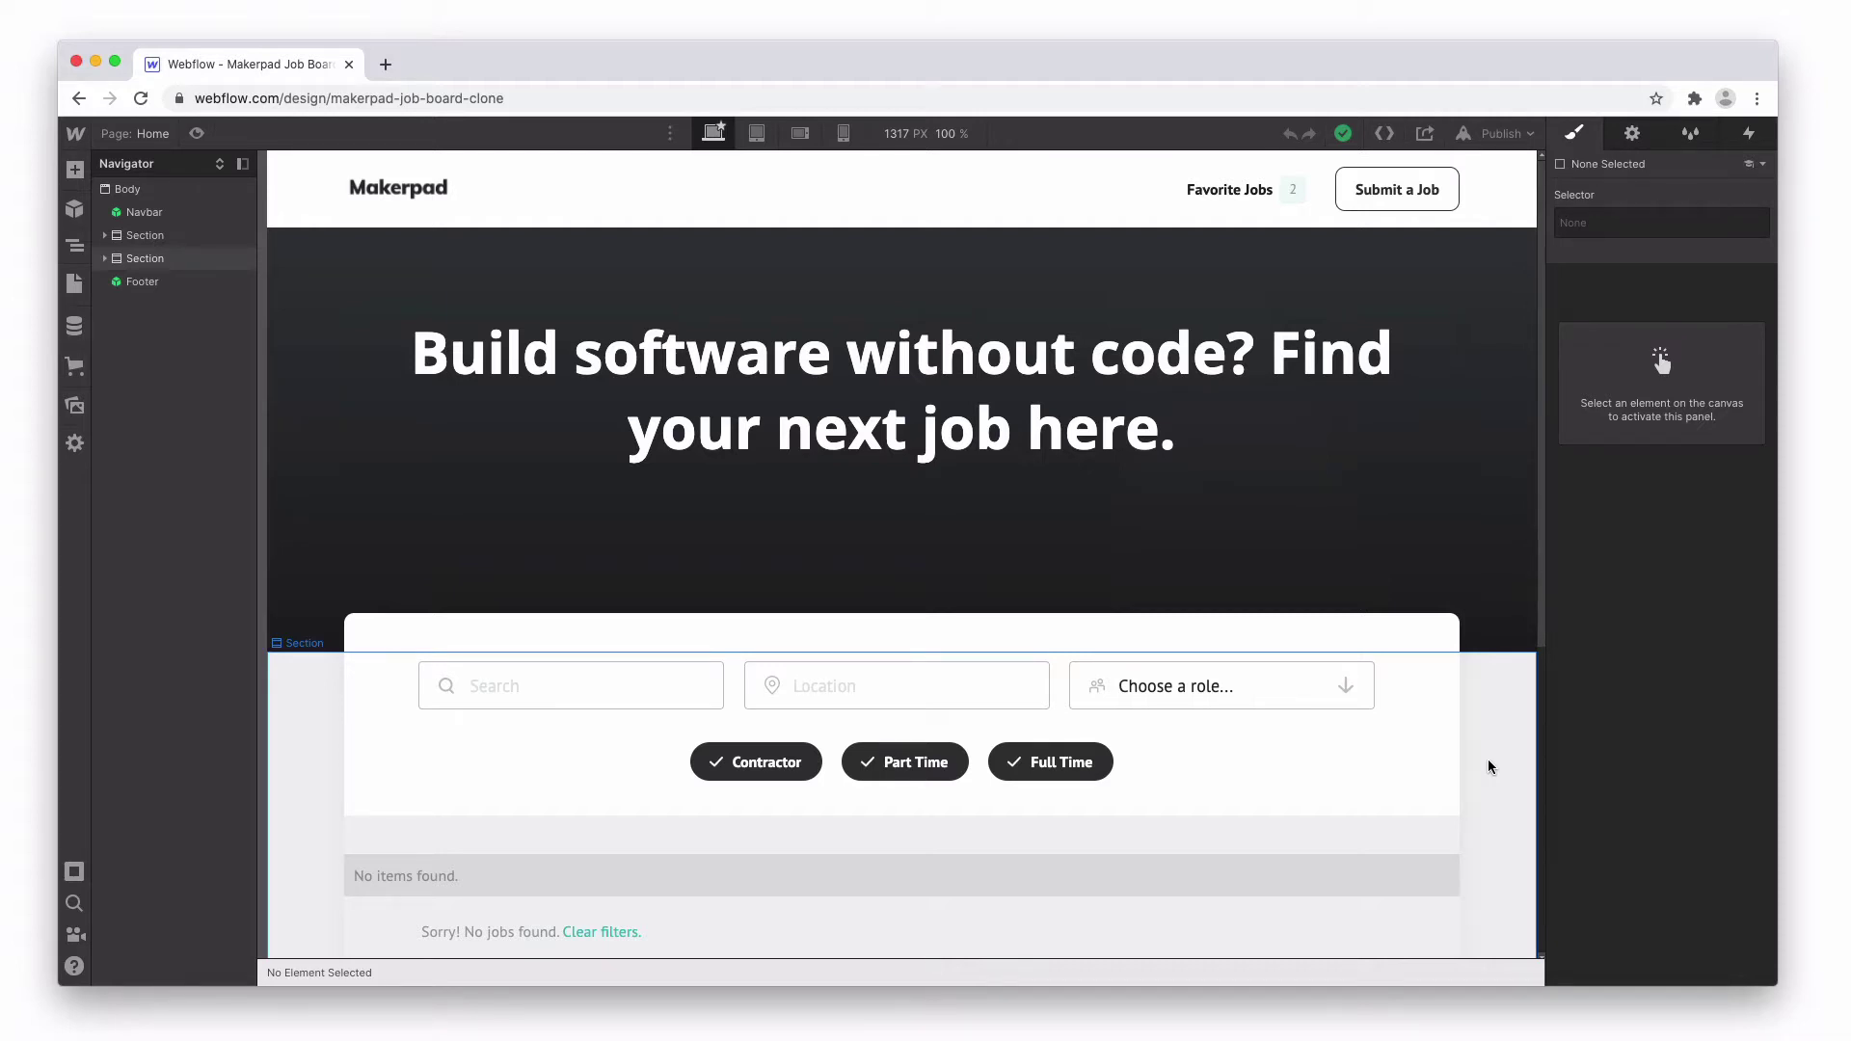
Add five sample items to the Jobs collection and open the Animi Adipisci Asperiores job.
{"action": "left_click", "coordinate": [76, 330]}
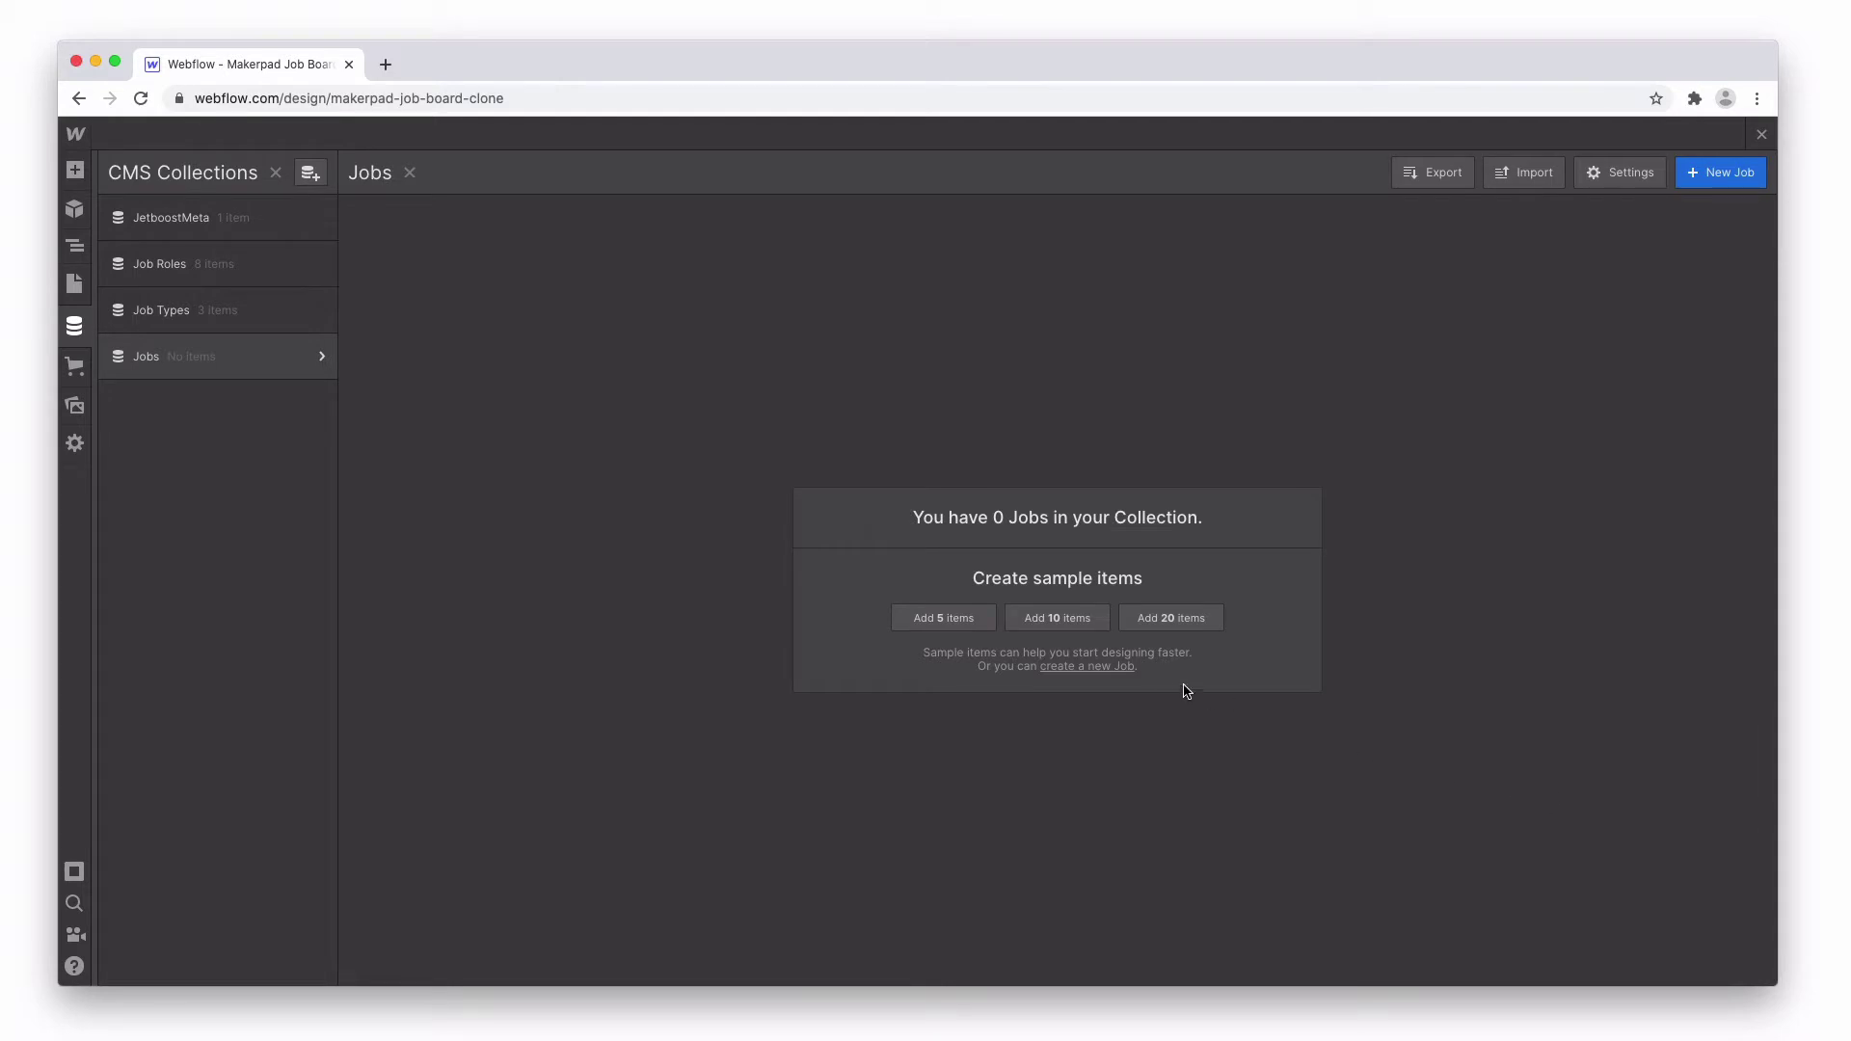
{"action": "left_click", "coordinate": [943, 618]}
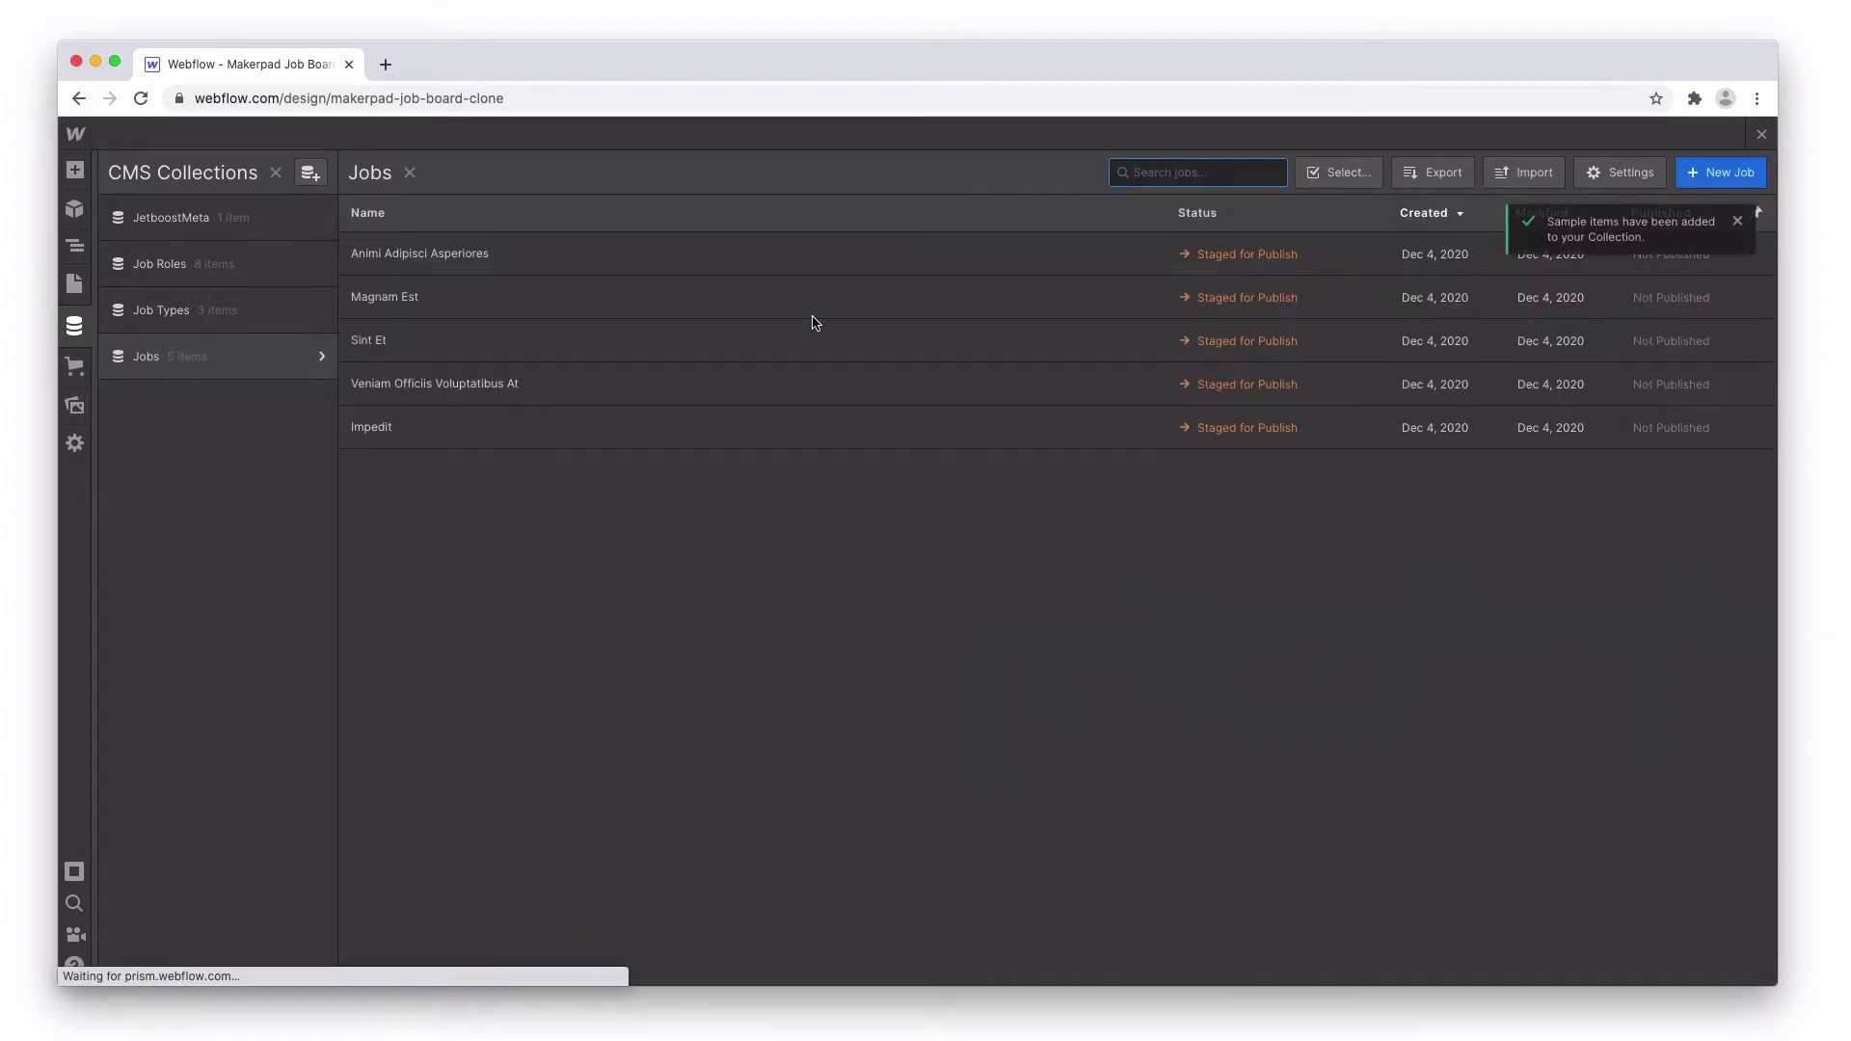
{"action": "left_click", "coordinate": [1056, 283]}
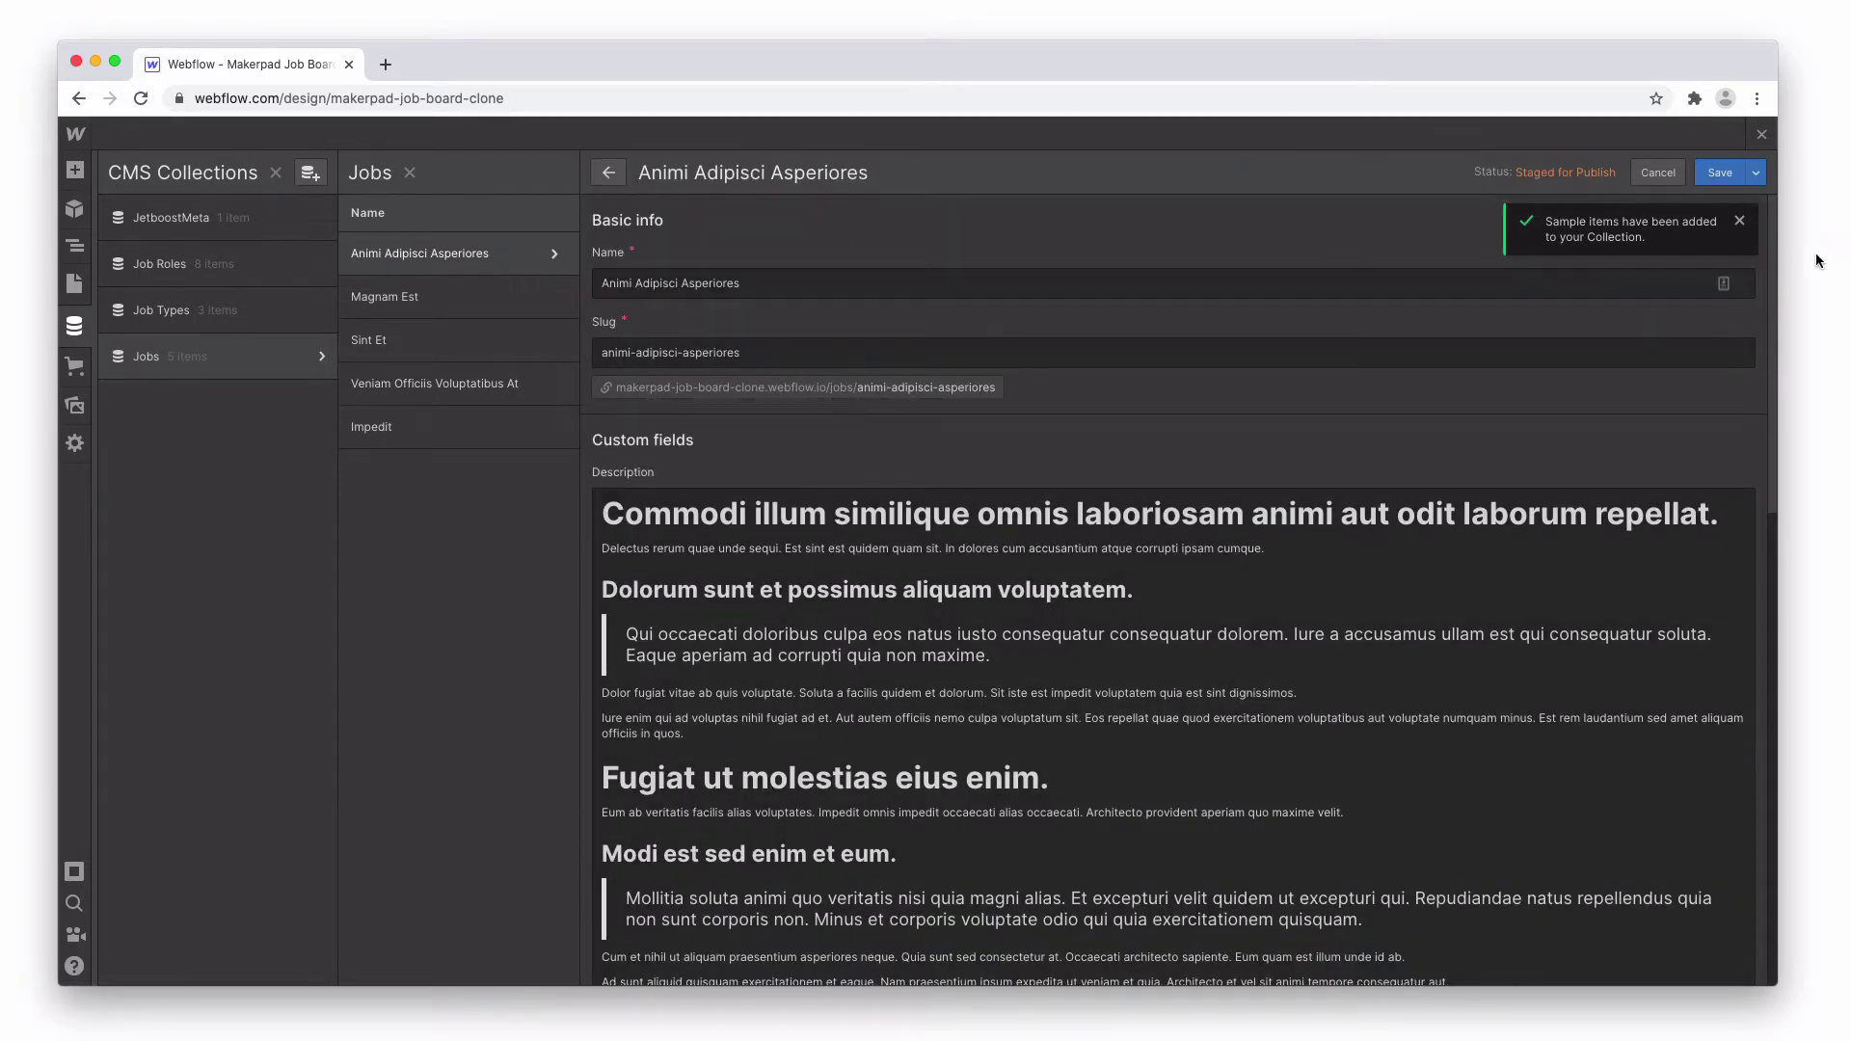
{"action": "scroll", "coordinate": [1134, 711], "scroll_direction": "down", "scroll_amount": 2}
{"action": "scroll", "coordinate": [1135, 712], "scroll_direction": "down", "scroll_amount": 3}
{"action": "scroll", "coordinate": [1134, 711], "scroll_direction": "down", "scroll_amount": 6}
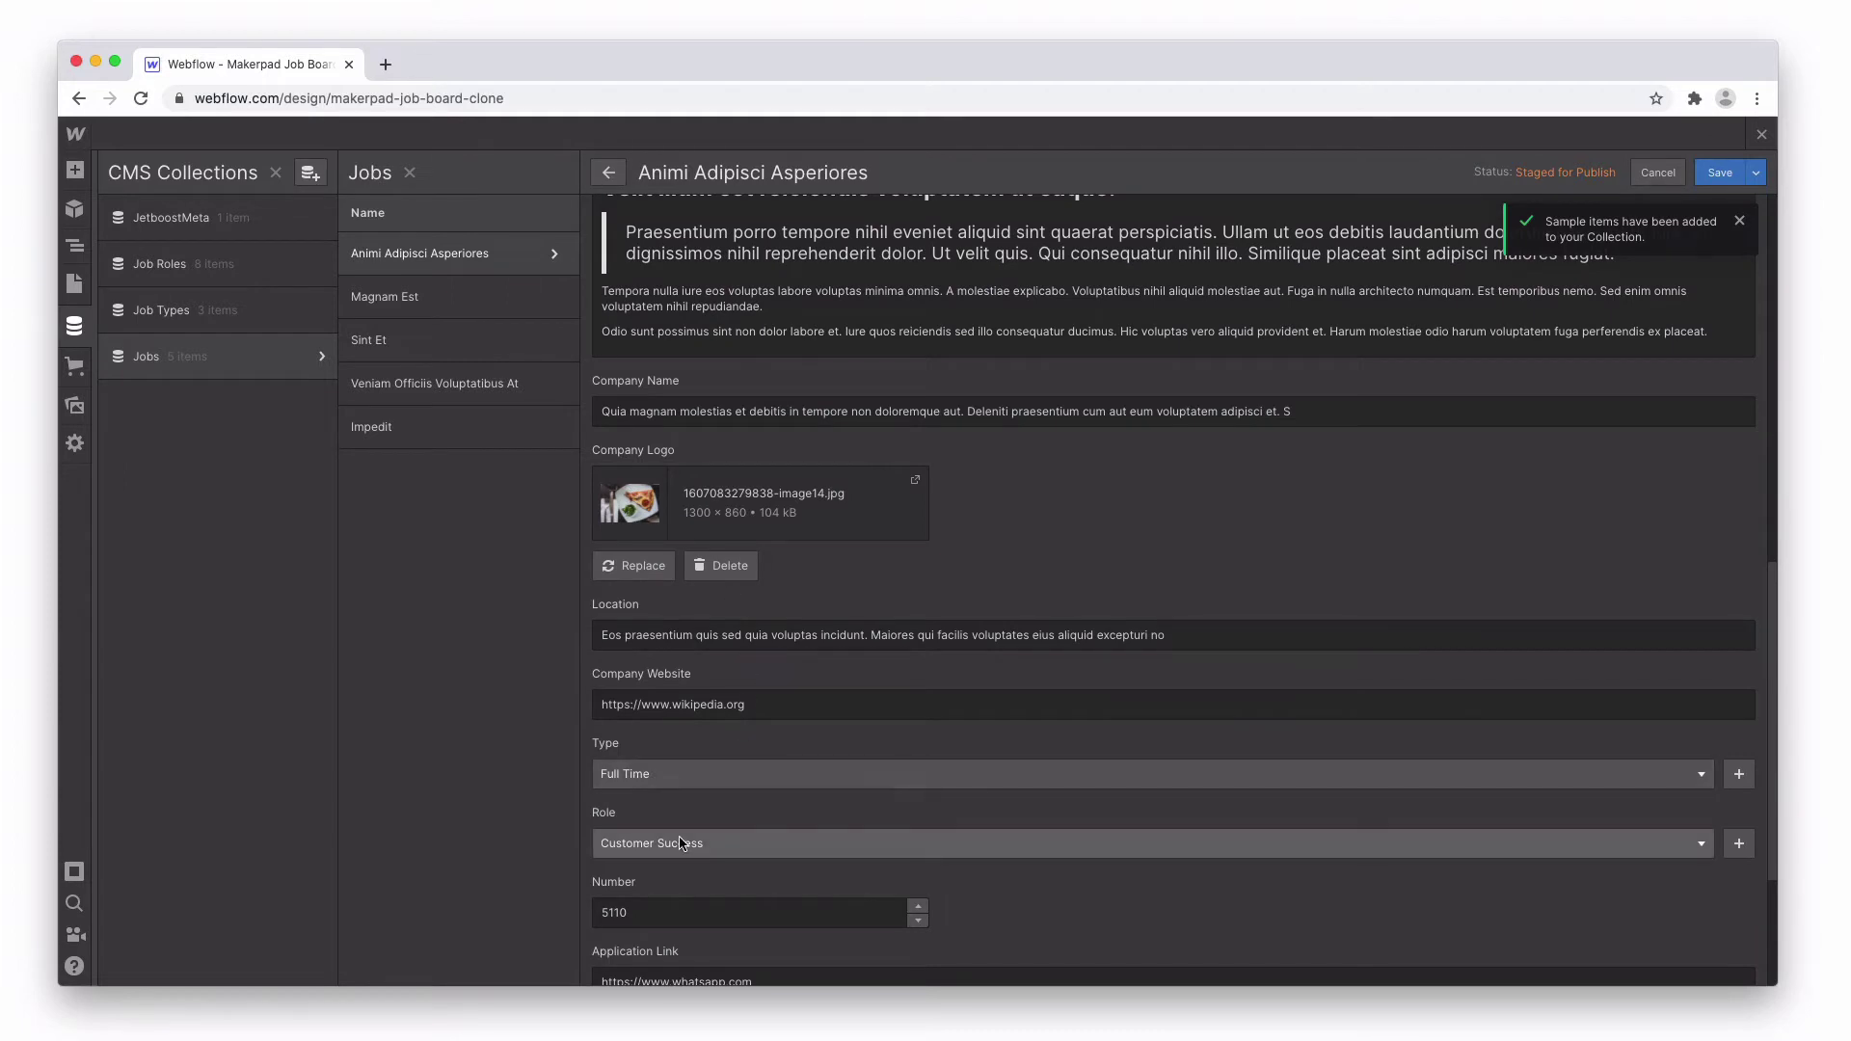
{"action": "scroll", "coordinate": [1048, 715], "scroll_direction": "up", "scroll_amount": 10}
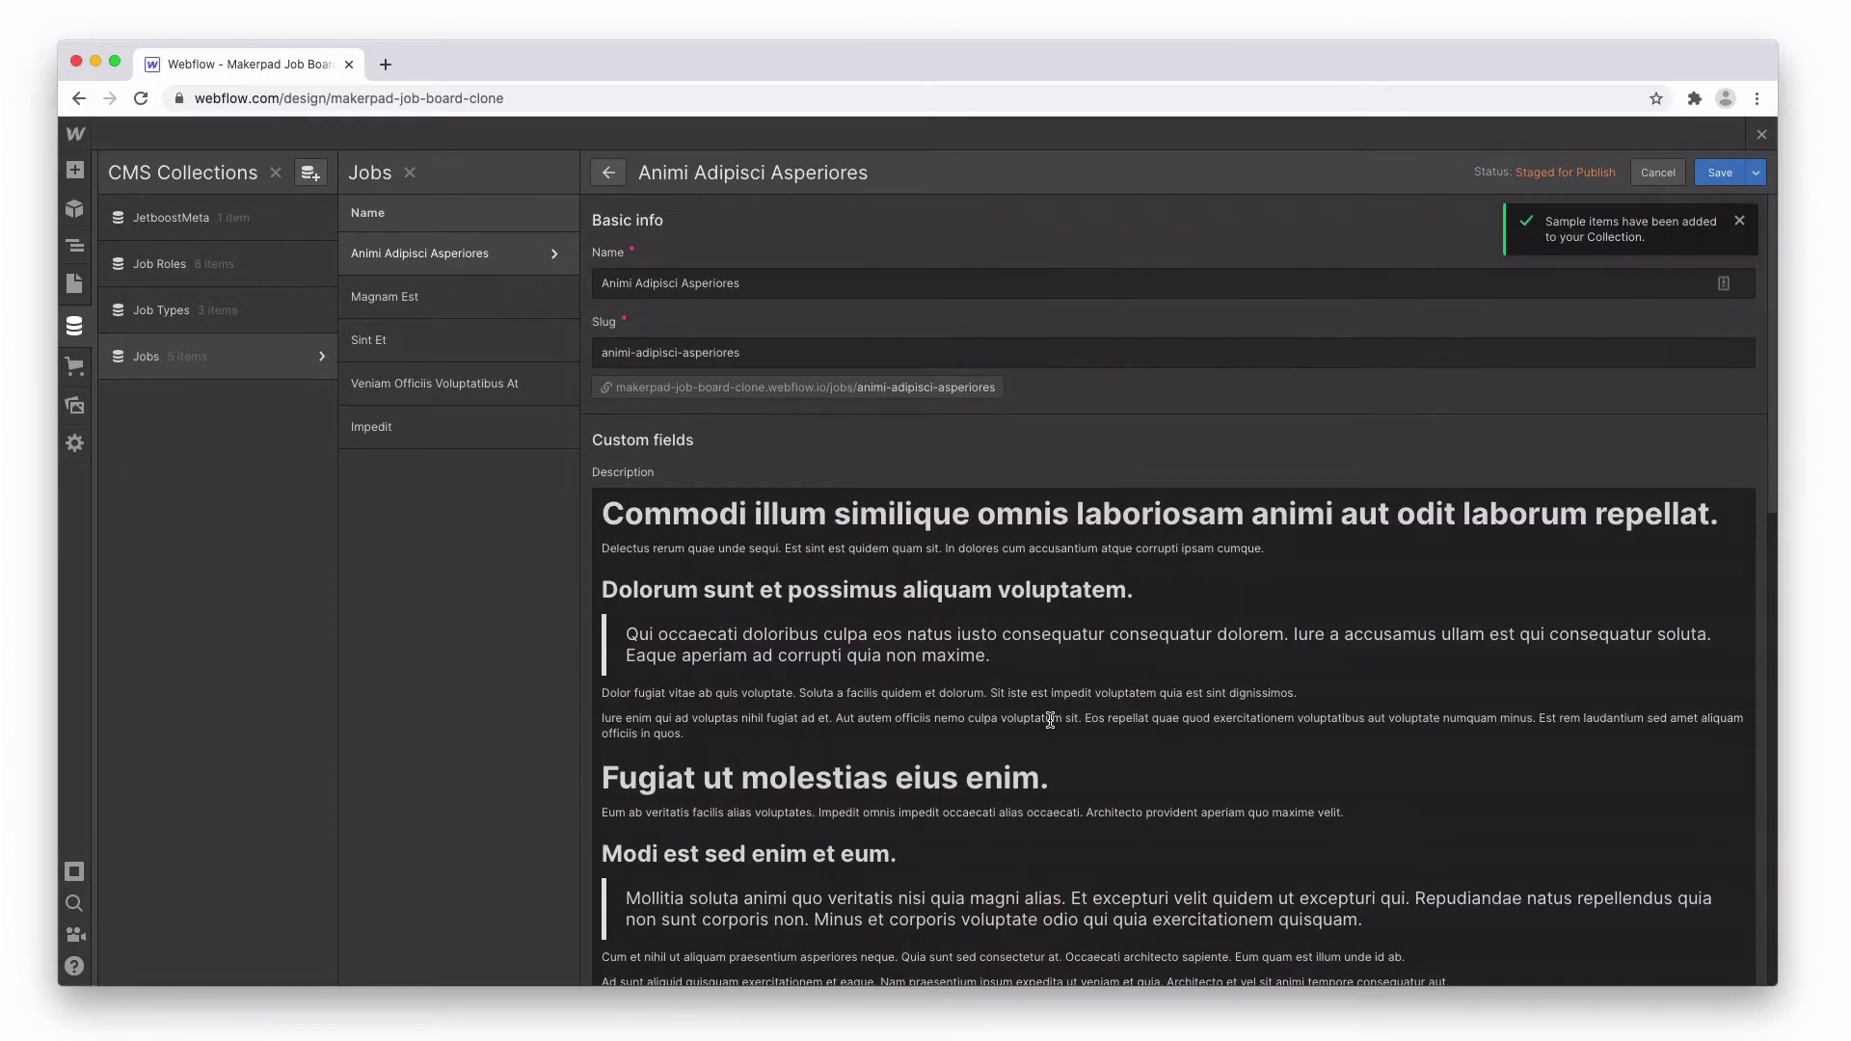
Permanently delete all five sample jobs, then open and cancel a new job form.
{"action": "left_click", "coordinate": [608, 173]}
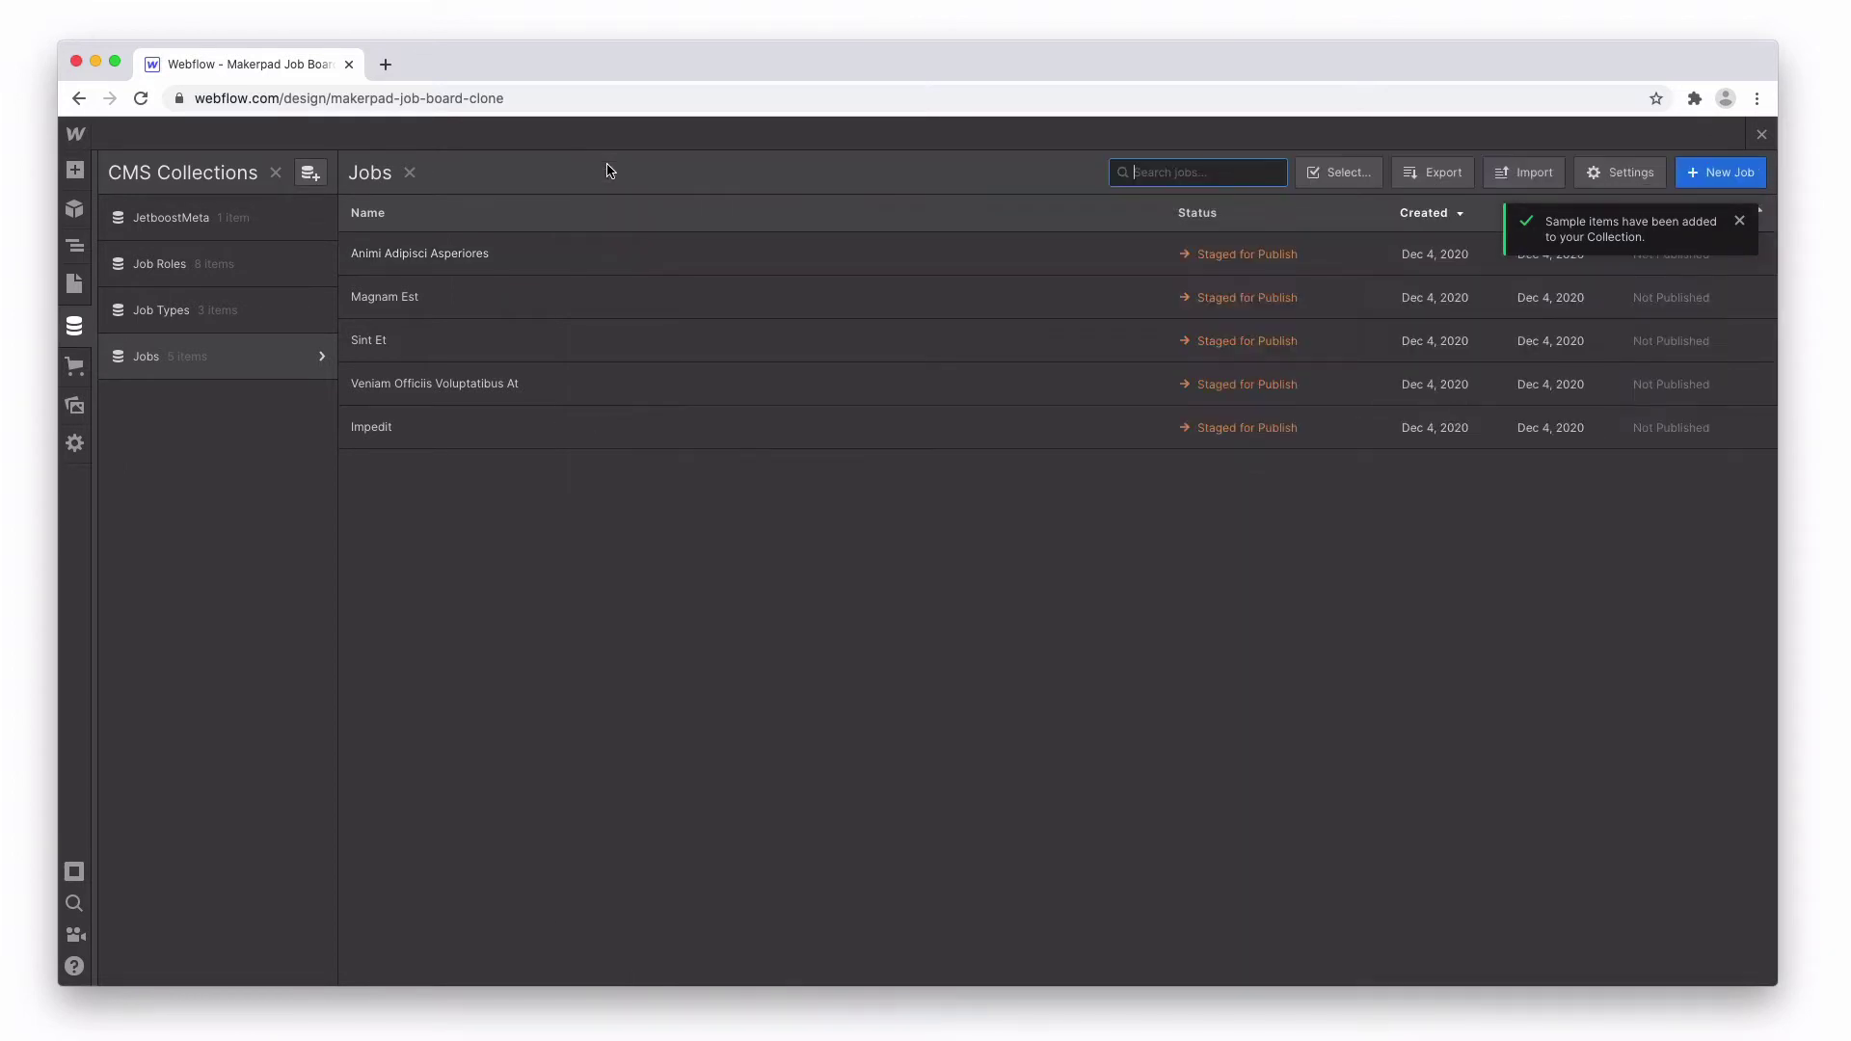
{"action": "left_click", "coordinate": [1340, 172]}
{"action": "left_click", "coordinate": [360, 213]}
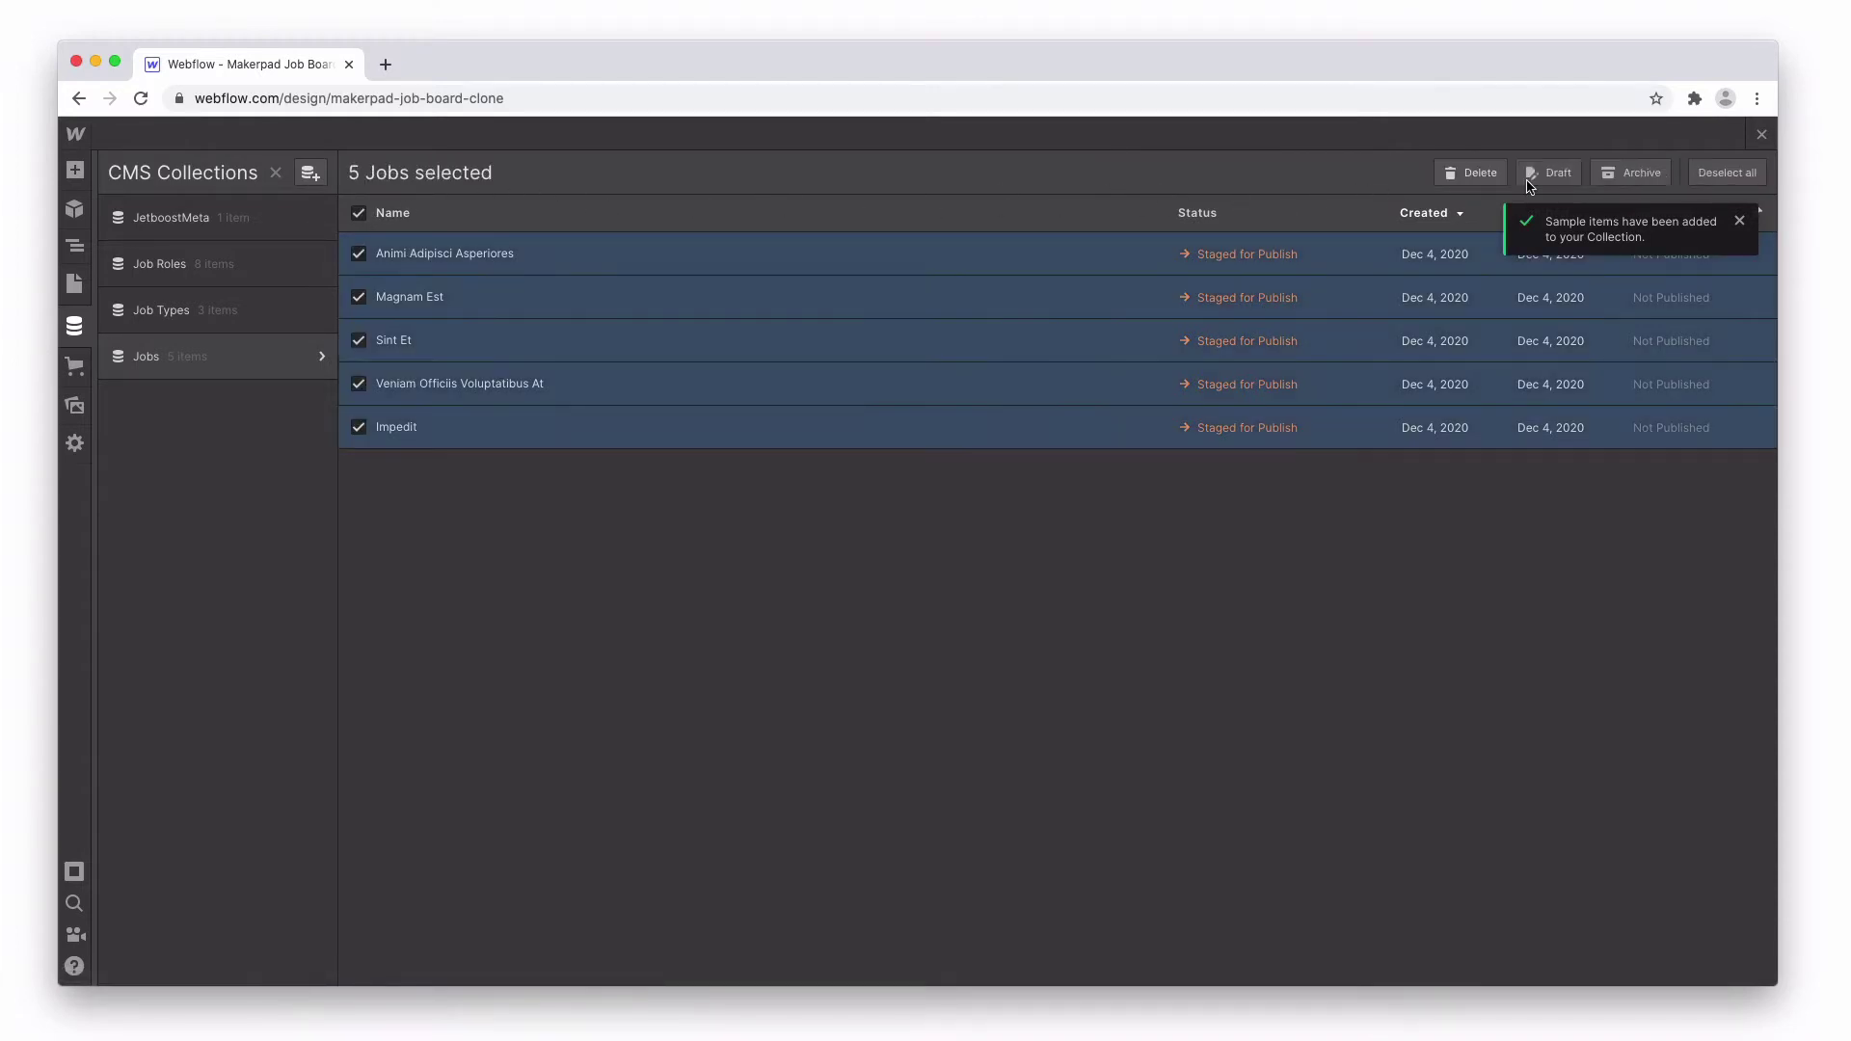
{"action": "left_click", "coordinate": [1479, 173]}
{"action": "left_click", "coordinate": [1068, 606]}
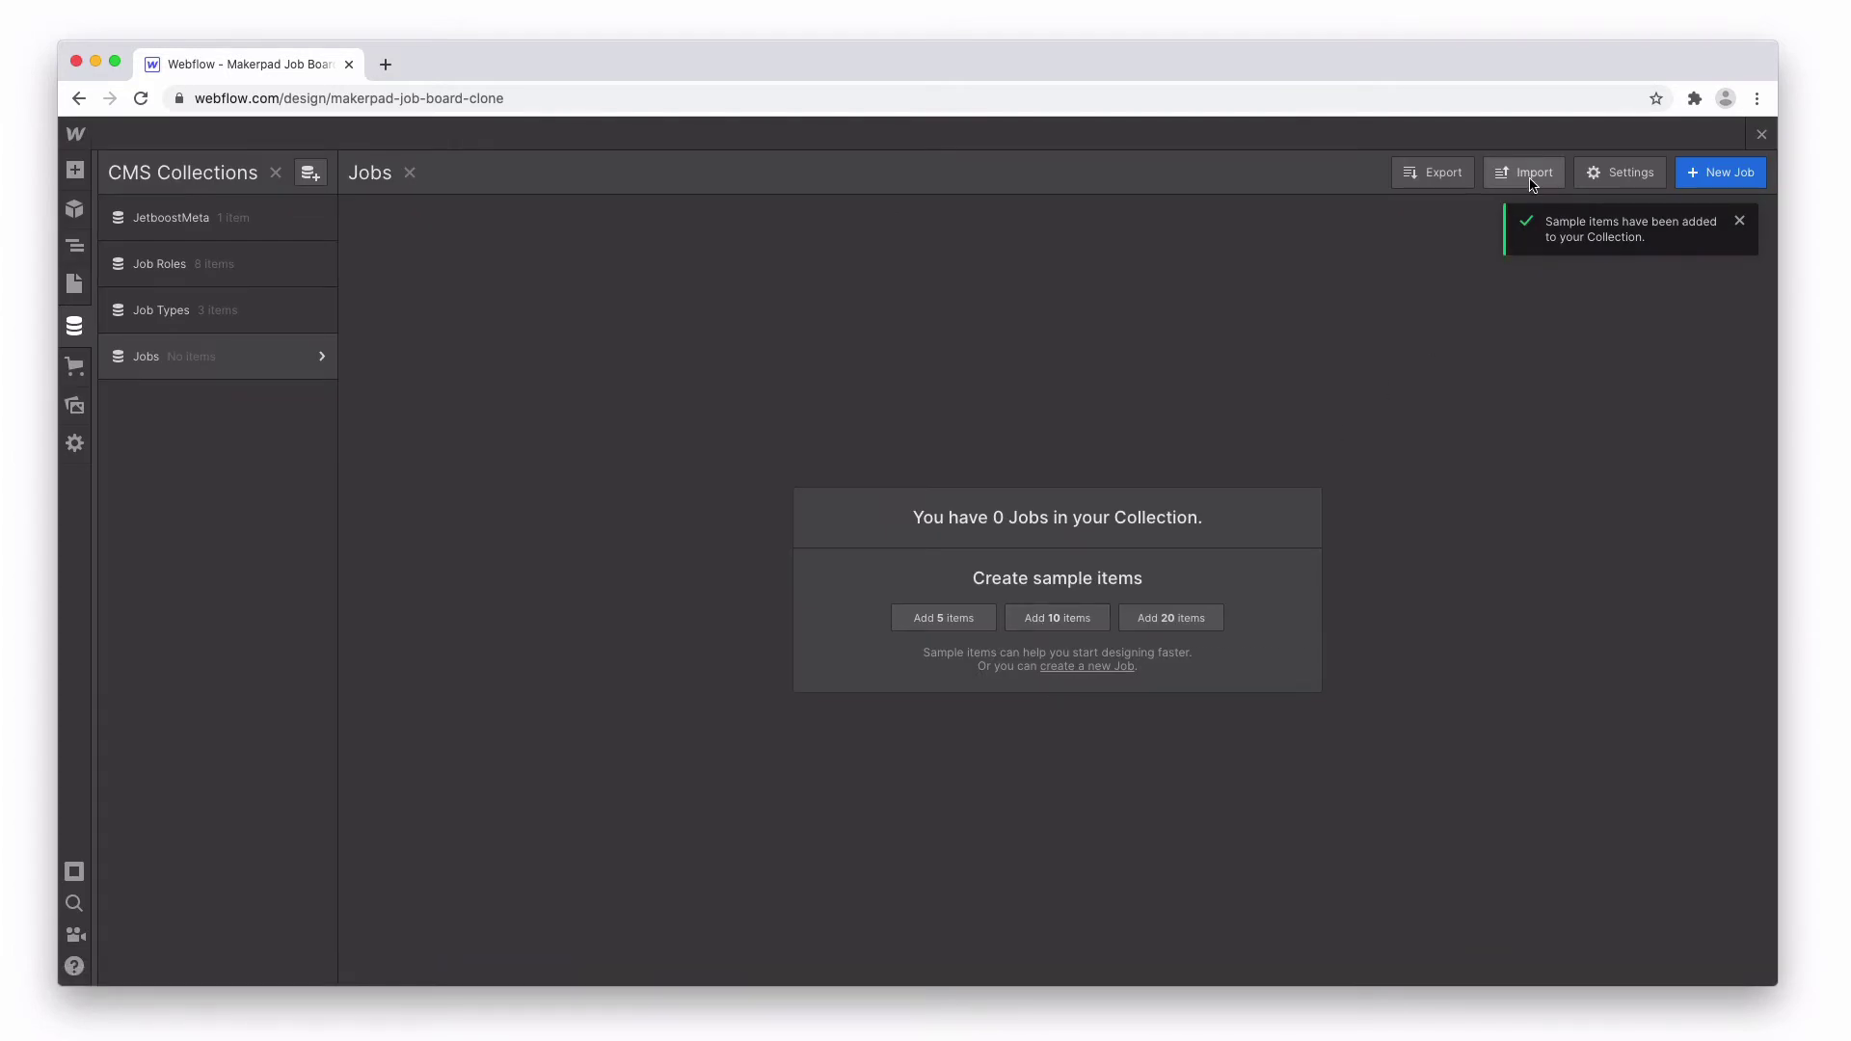
{"action": "left_click", "coordinate": [1722, 174]}
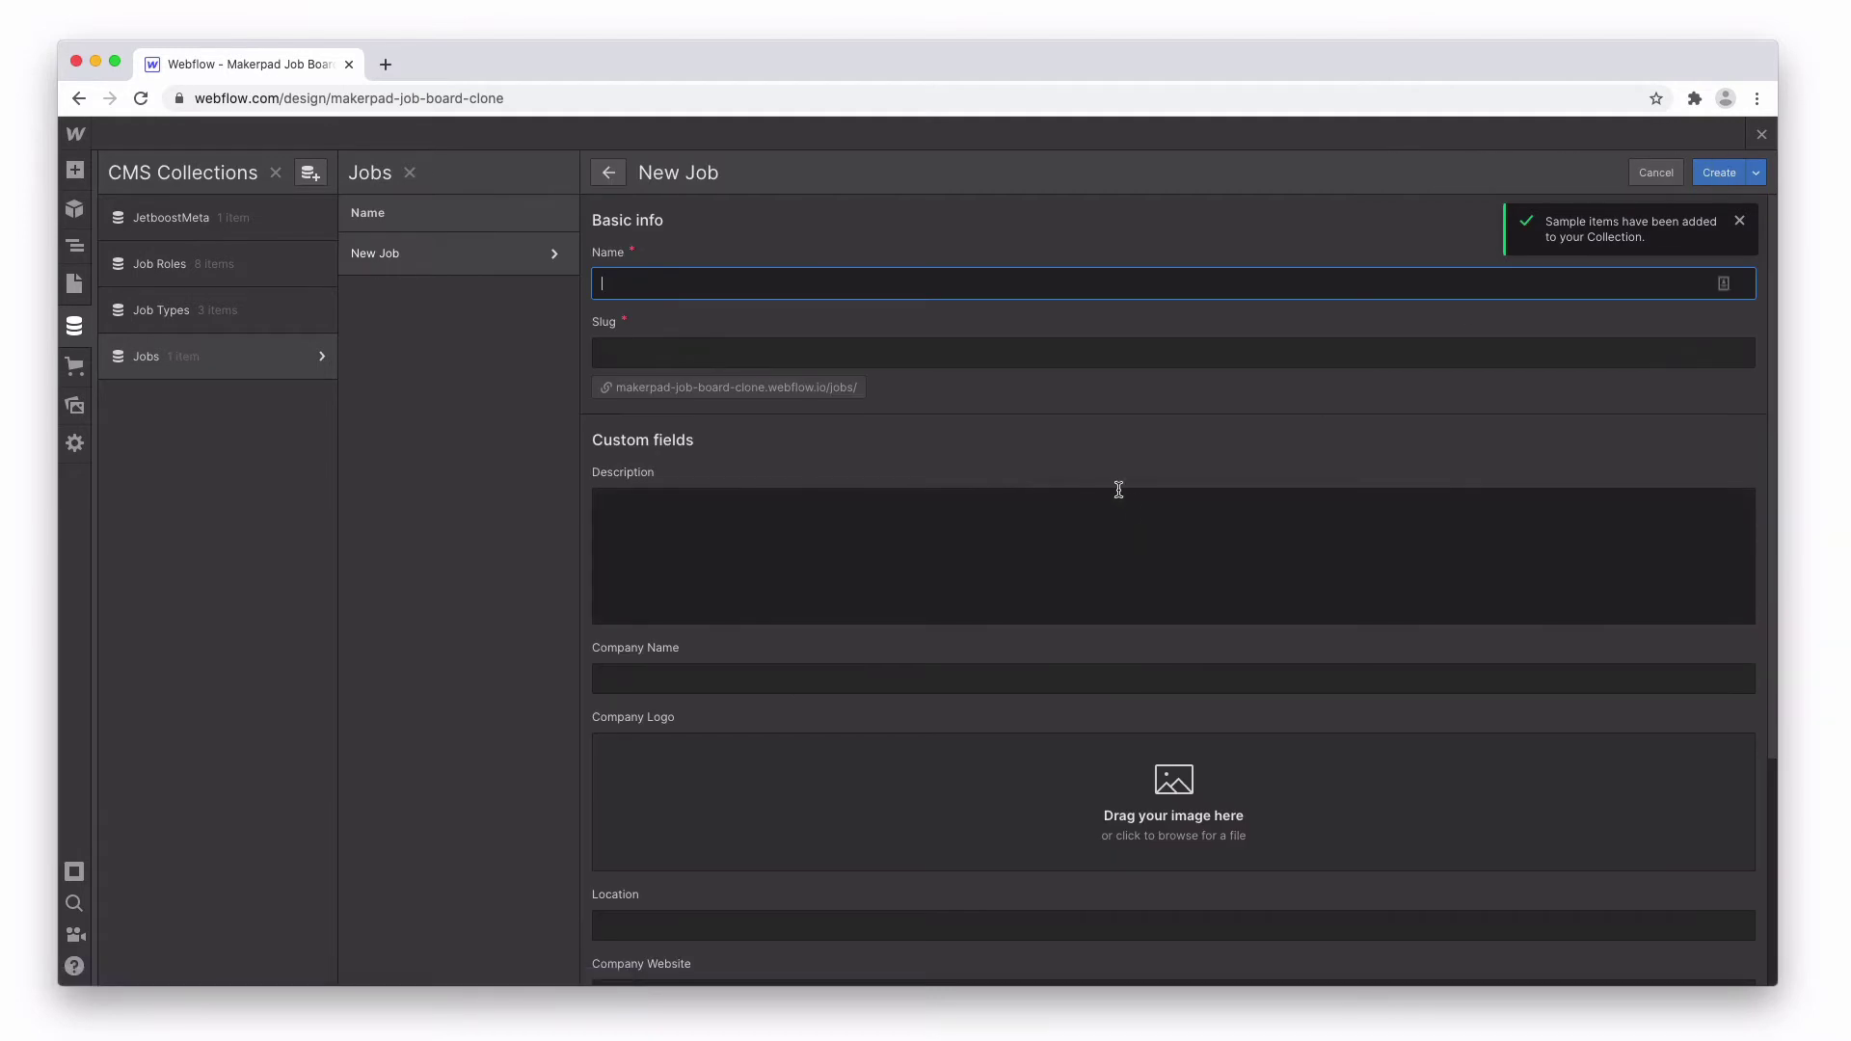
{"action": "left_click", "coordinate": [1656, 173]}
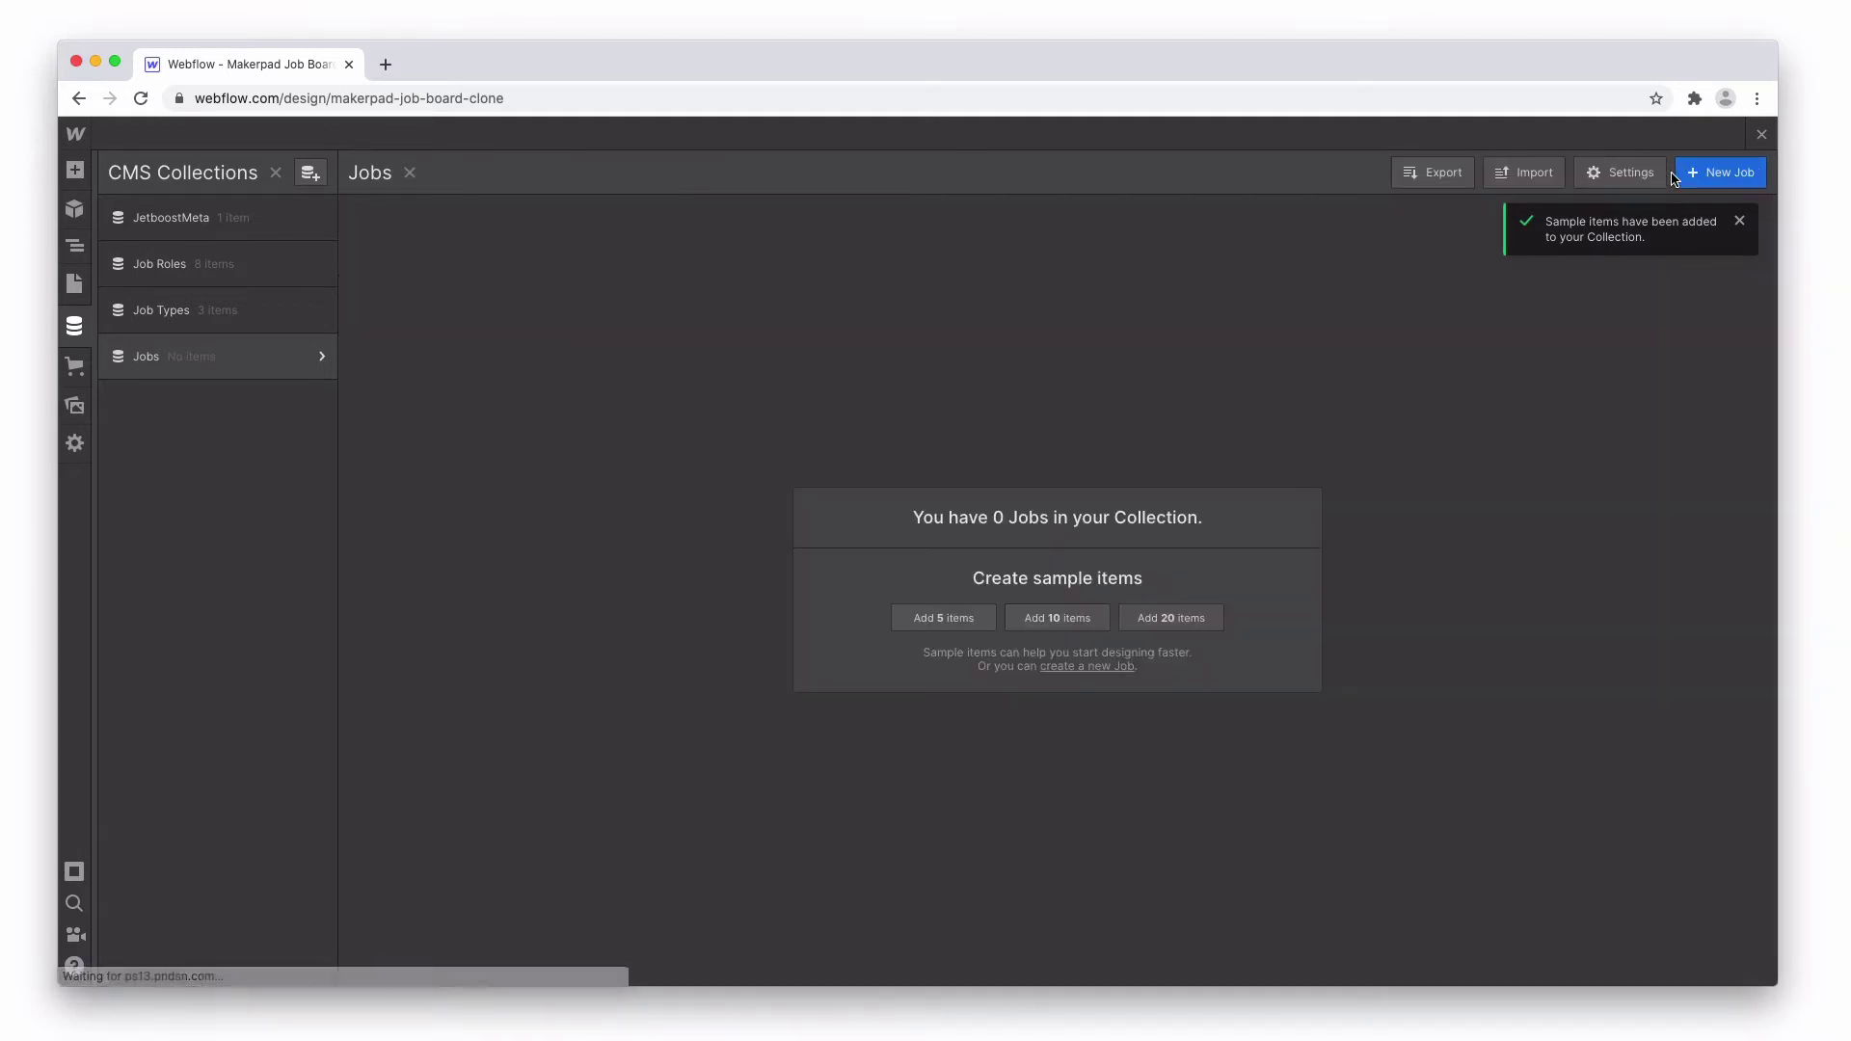
Drop the job listings CSV from Finder into the importer and confirm its header row.
{"action": "left_click", "coordinate": [1521, 175]}
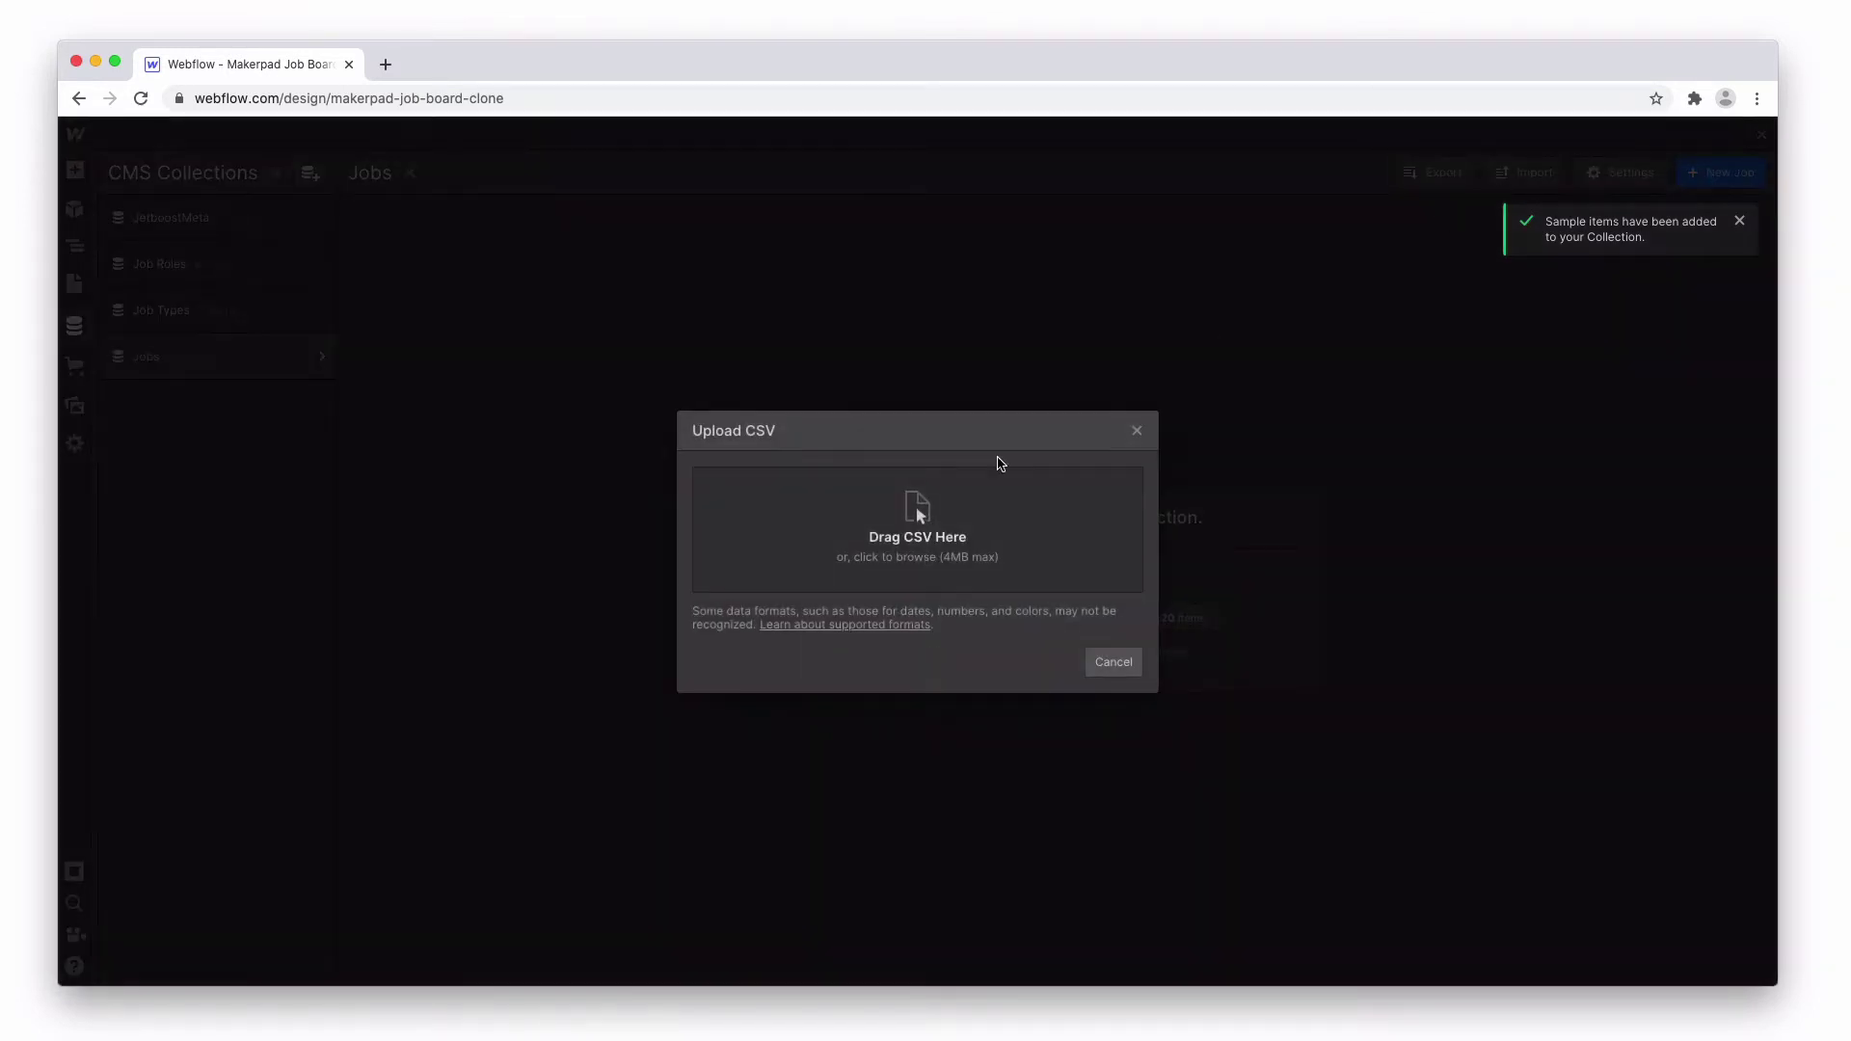
{"action": "mouse_move", "coordinate": [4, 506]}
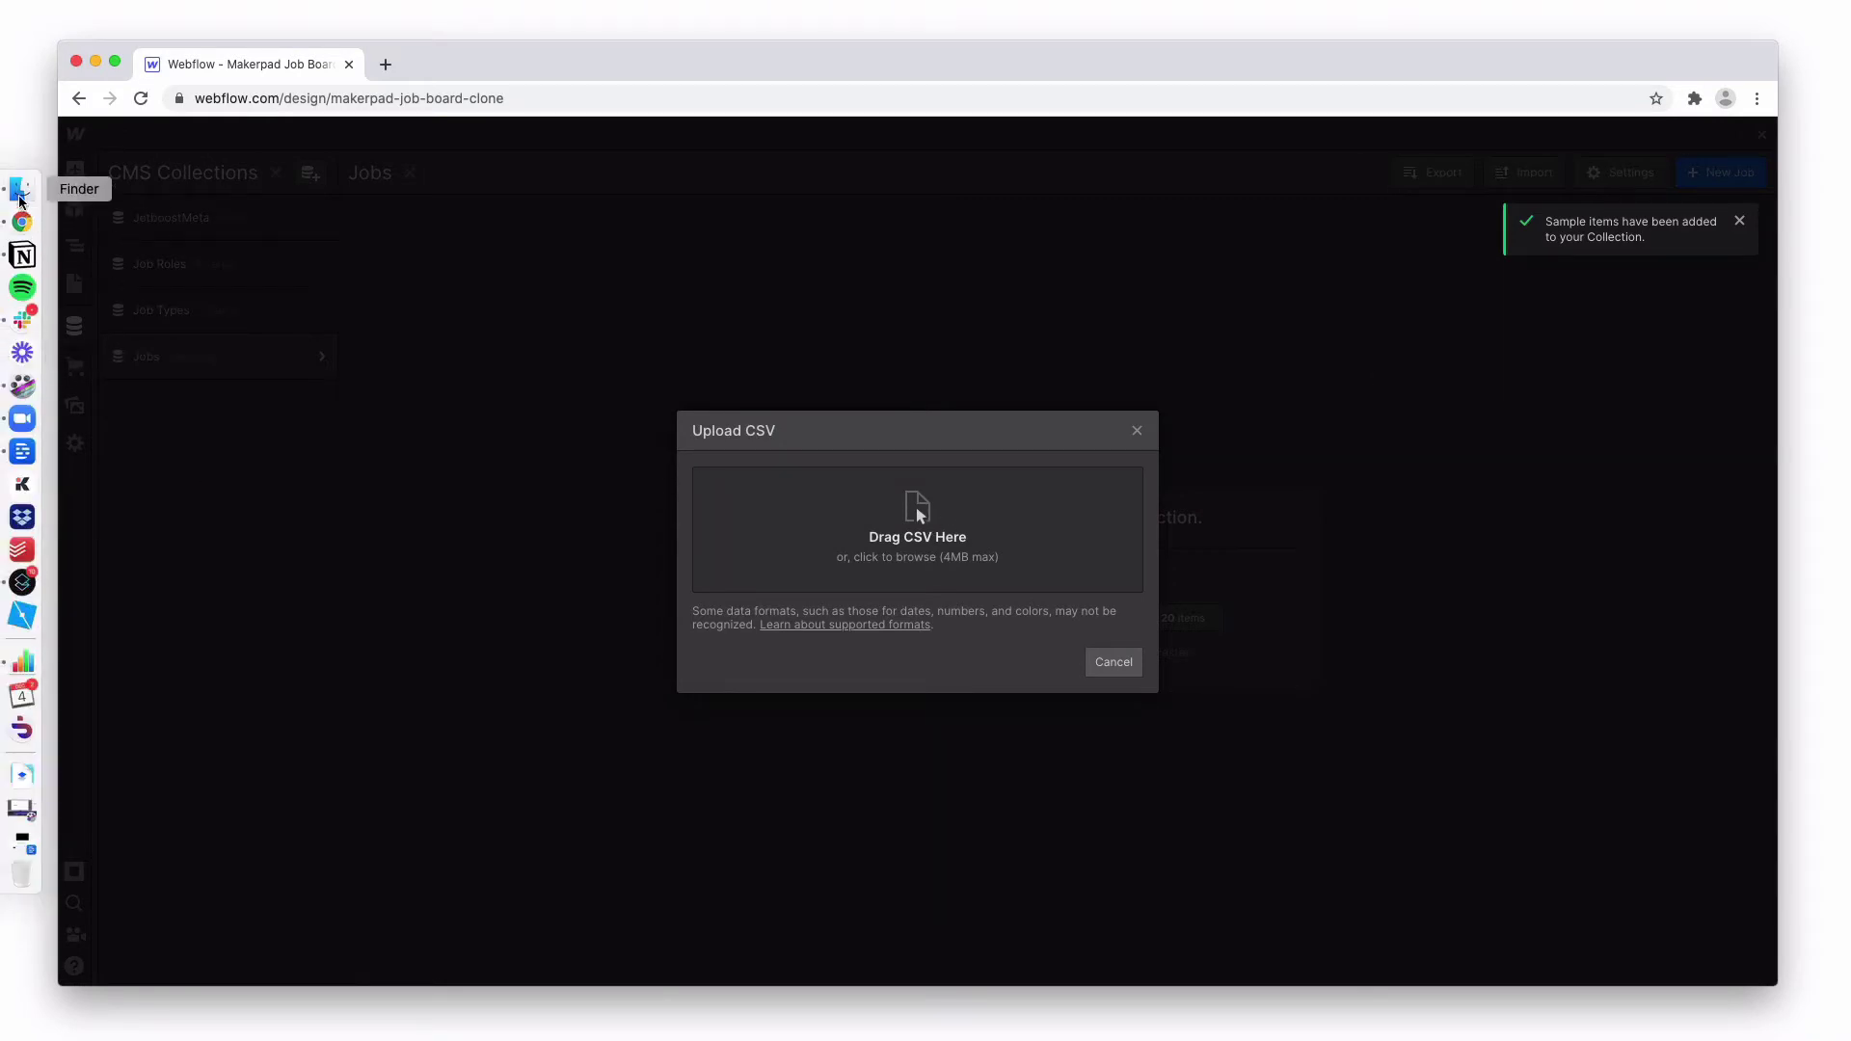
{"action": "left_click", "coordinate": [20, 189]}
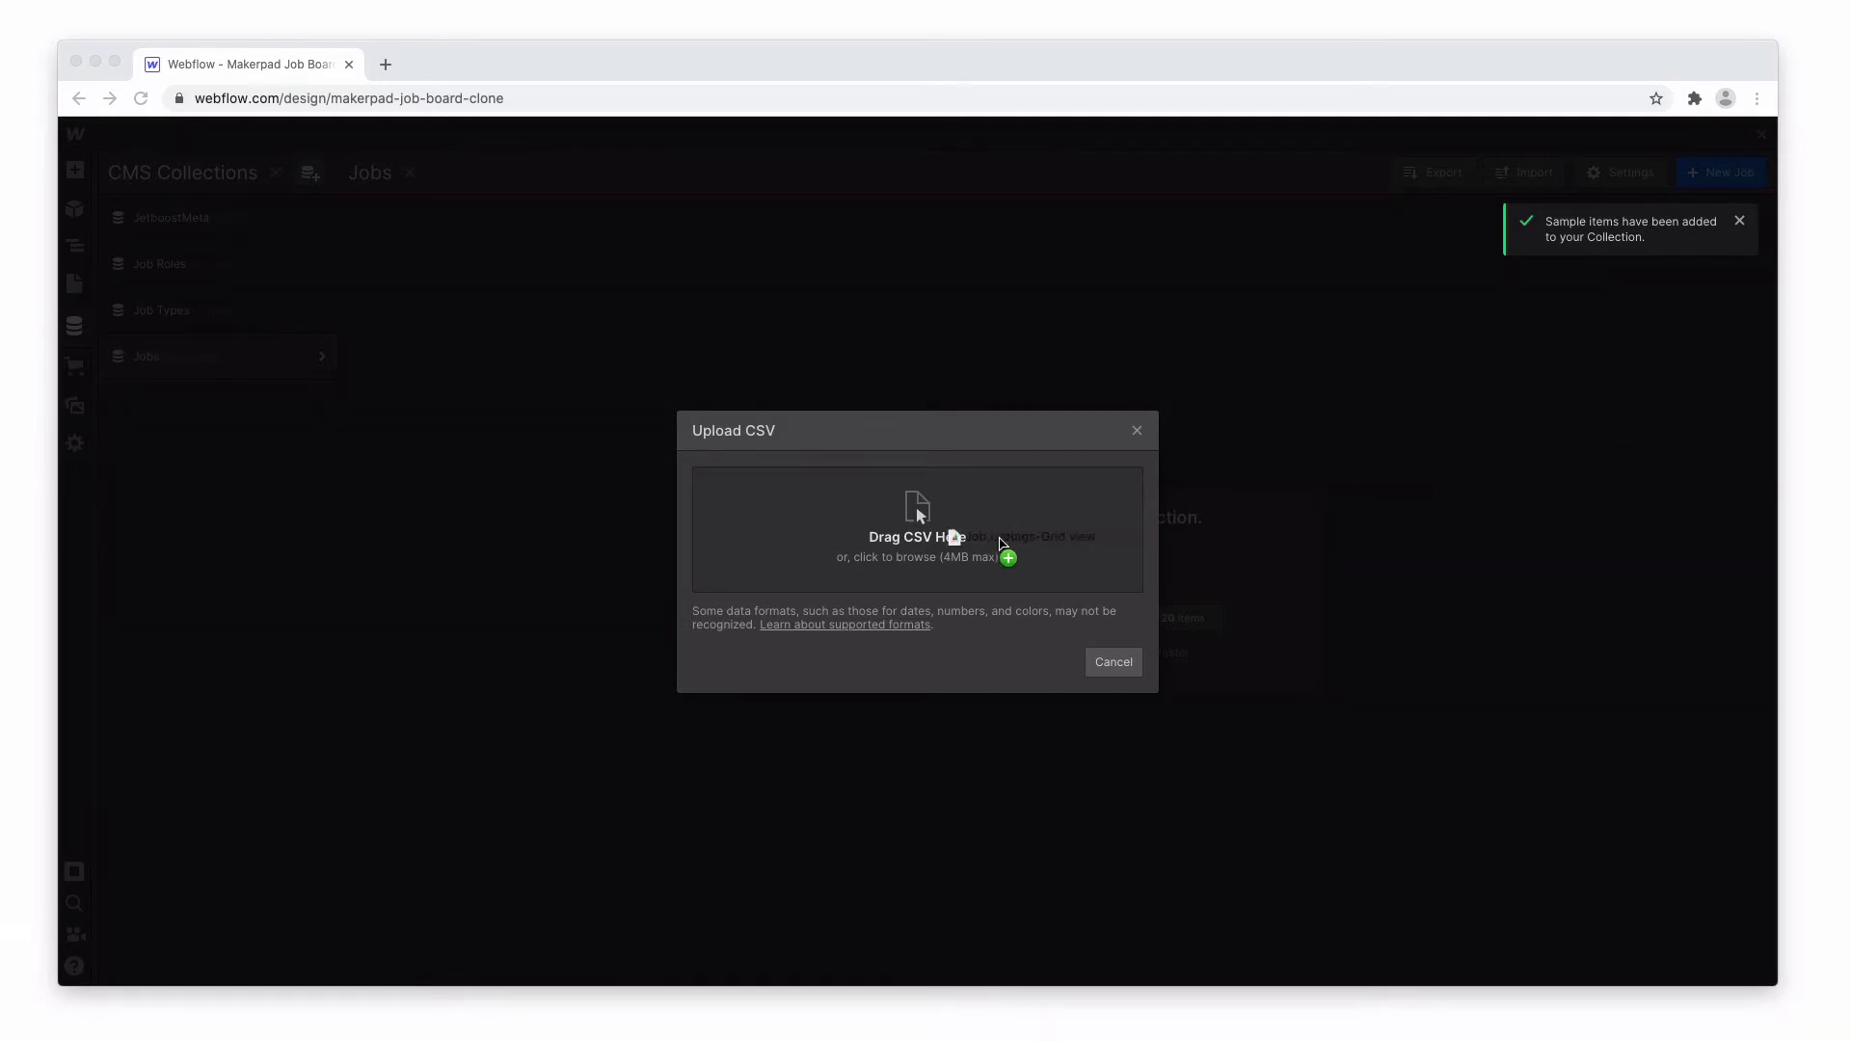
{"action": "left_click_drag", "start_coordinate": [918, 509], "coordinate": [925, 547]}
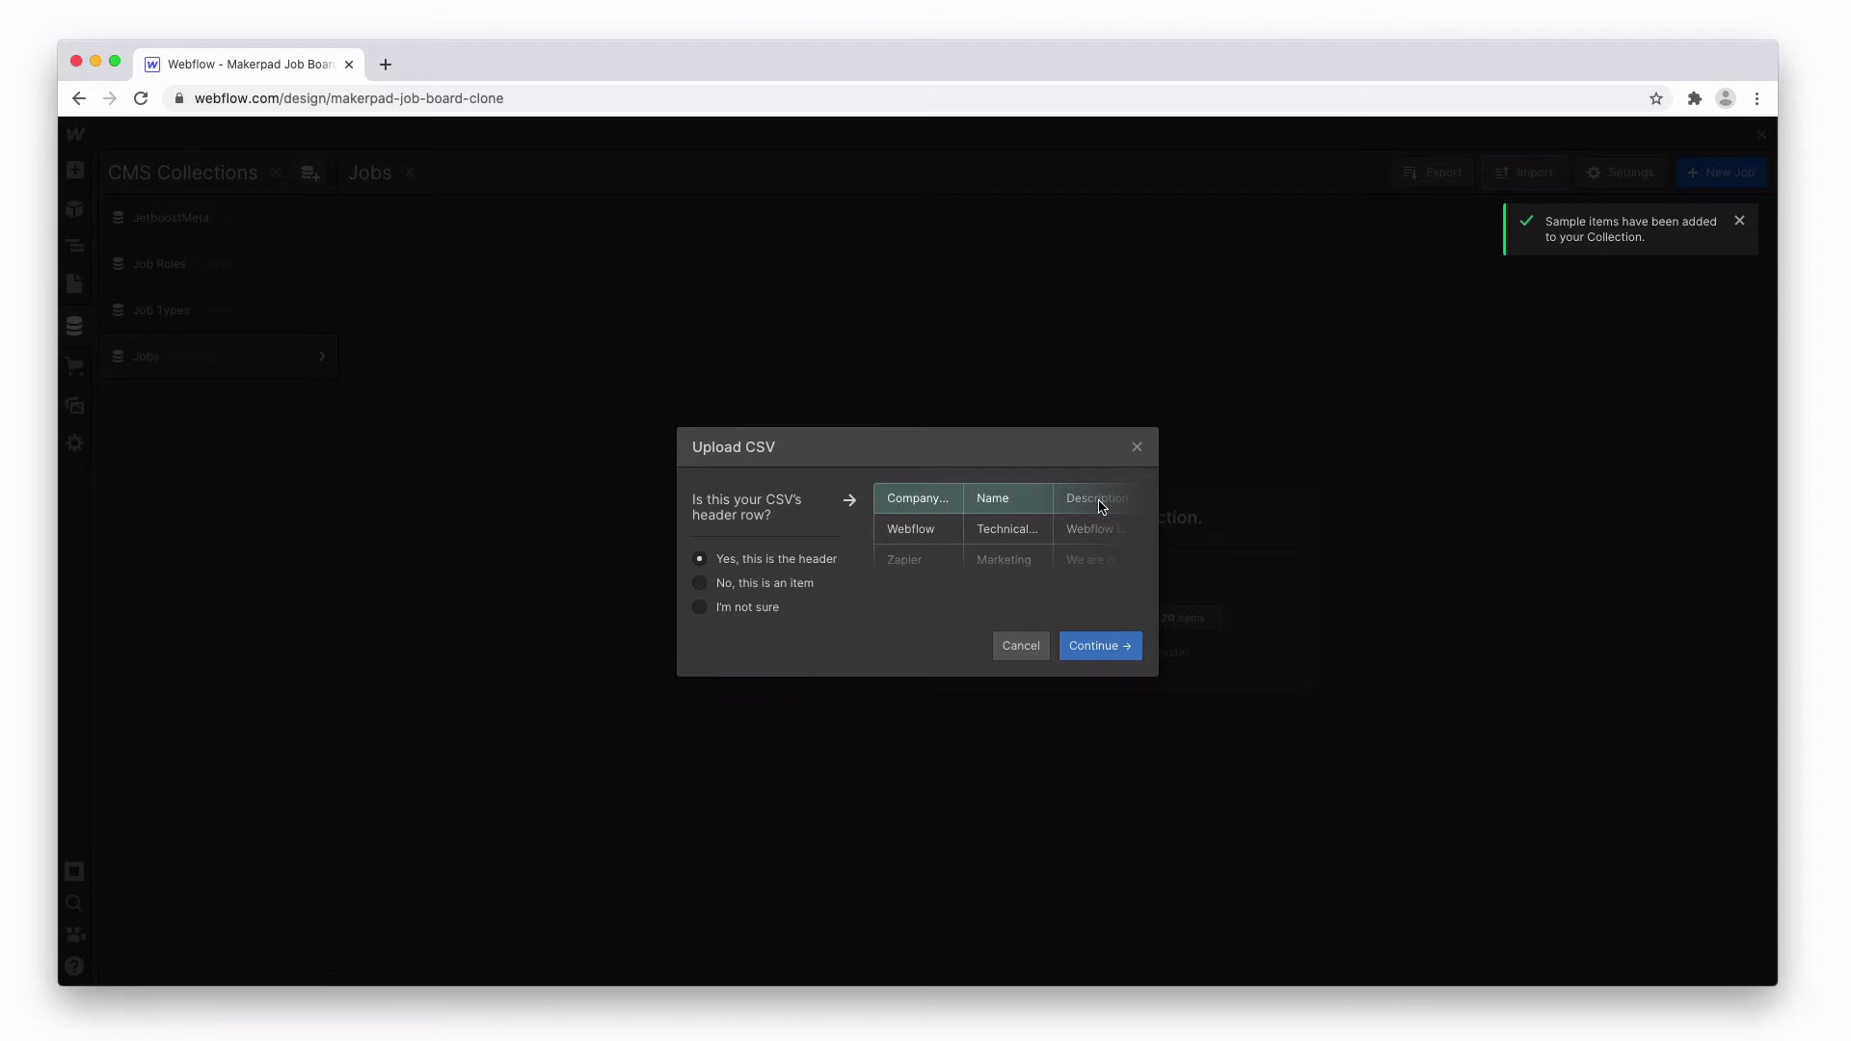
{"action": "left_click", "coordinate": [1103, 645]}
{"action": "scroll", "coordinate": [825, 622], "scroll_direction": "down", "scroll_amount": 5}
{"action": "scroll", "coordinate": [932, 710], "scroll_direction": "up", "scroll_amount": 5}
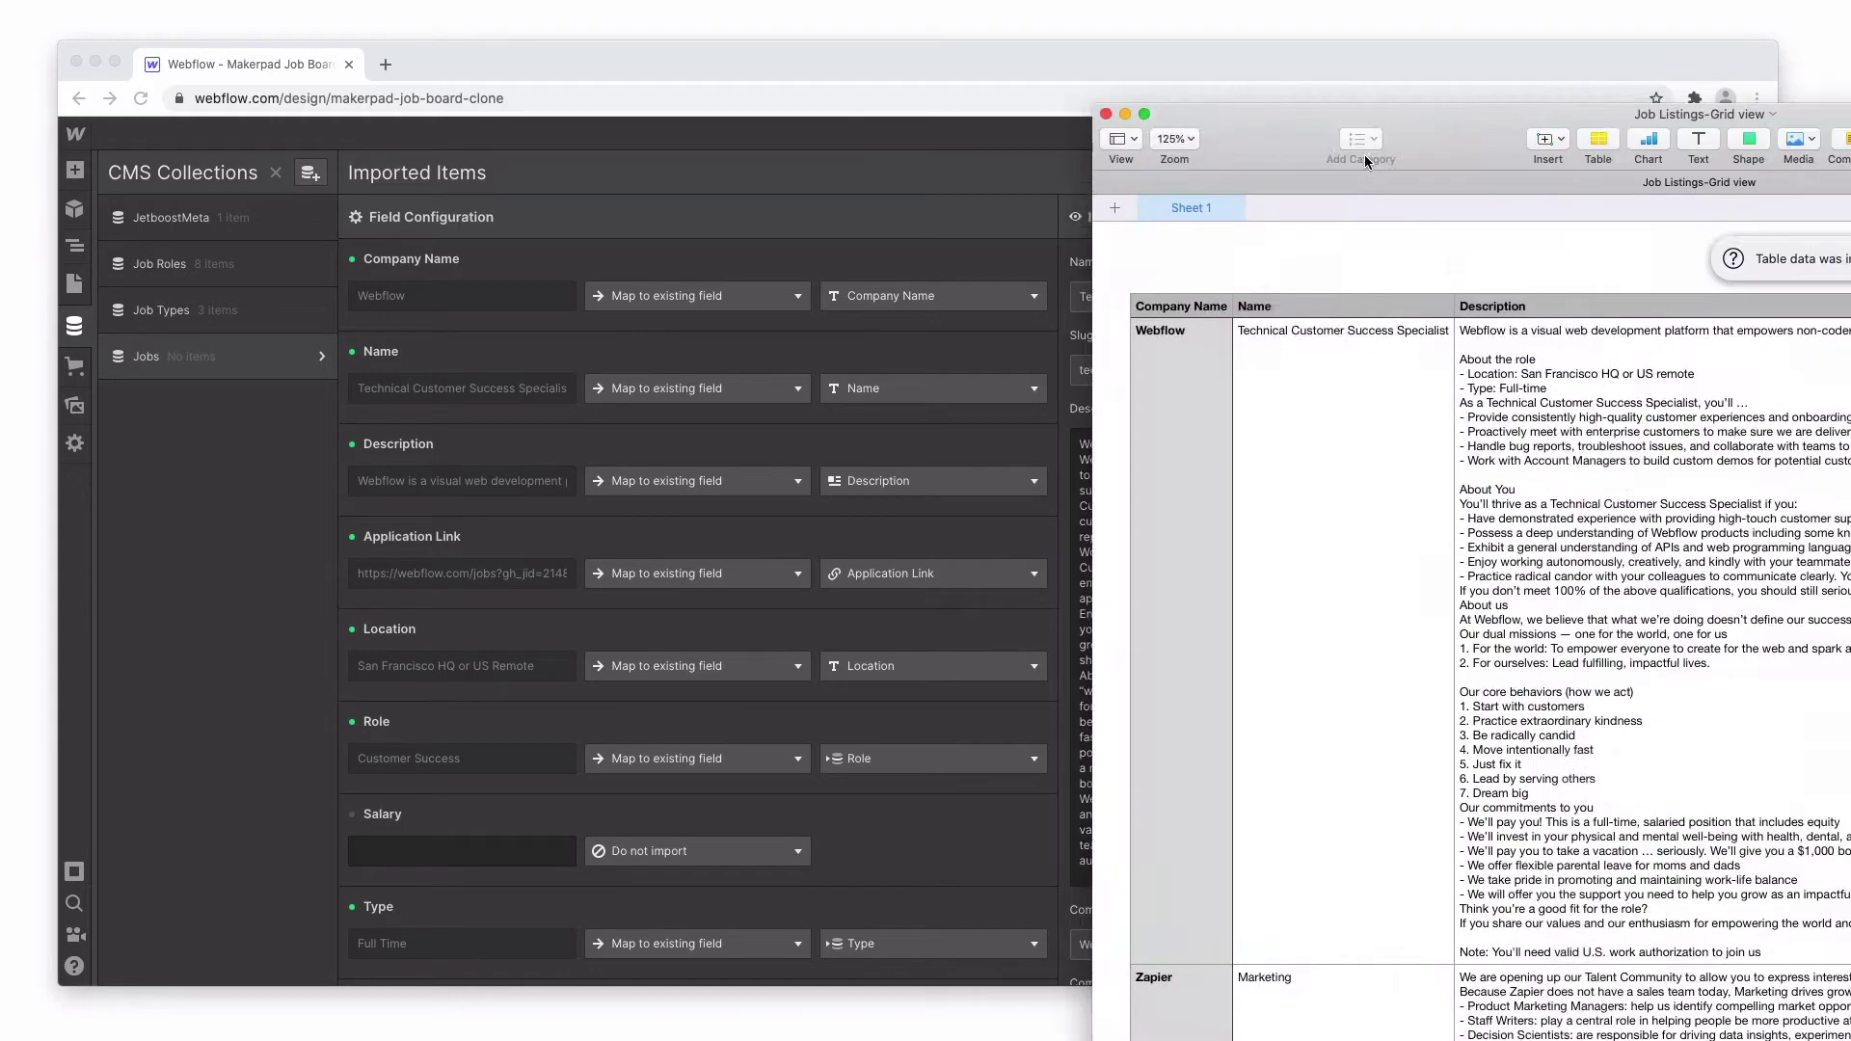
Compare the import field mapping against the job listings spreadsheet in Numbers.
{"action": "left_click_drag", "start_coordinate": [1363, 154], "coordinate": [651, 114]}
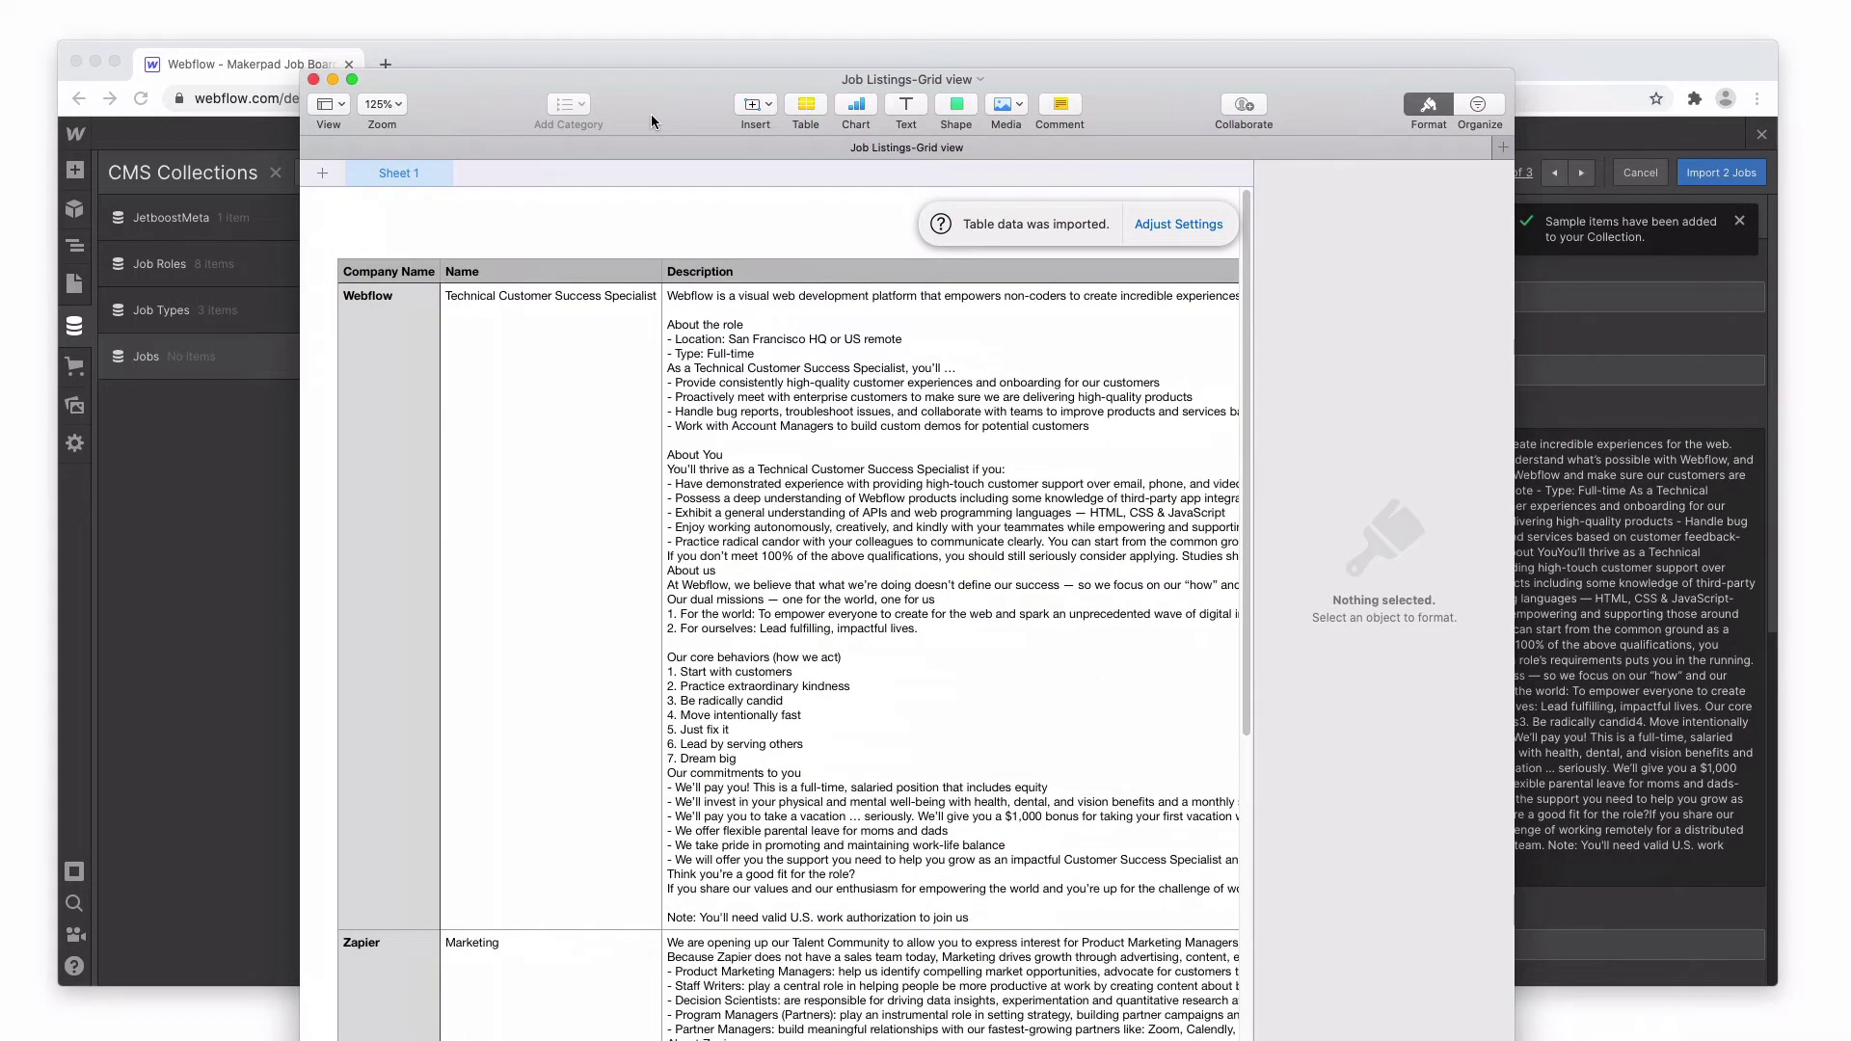
{"action": "left_click_drag", "start_coordinate": [651, 114], "coordinate": [1837, 115]}
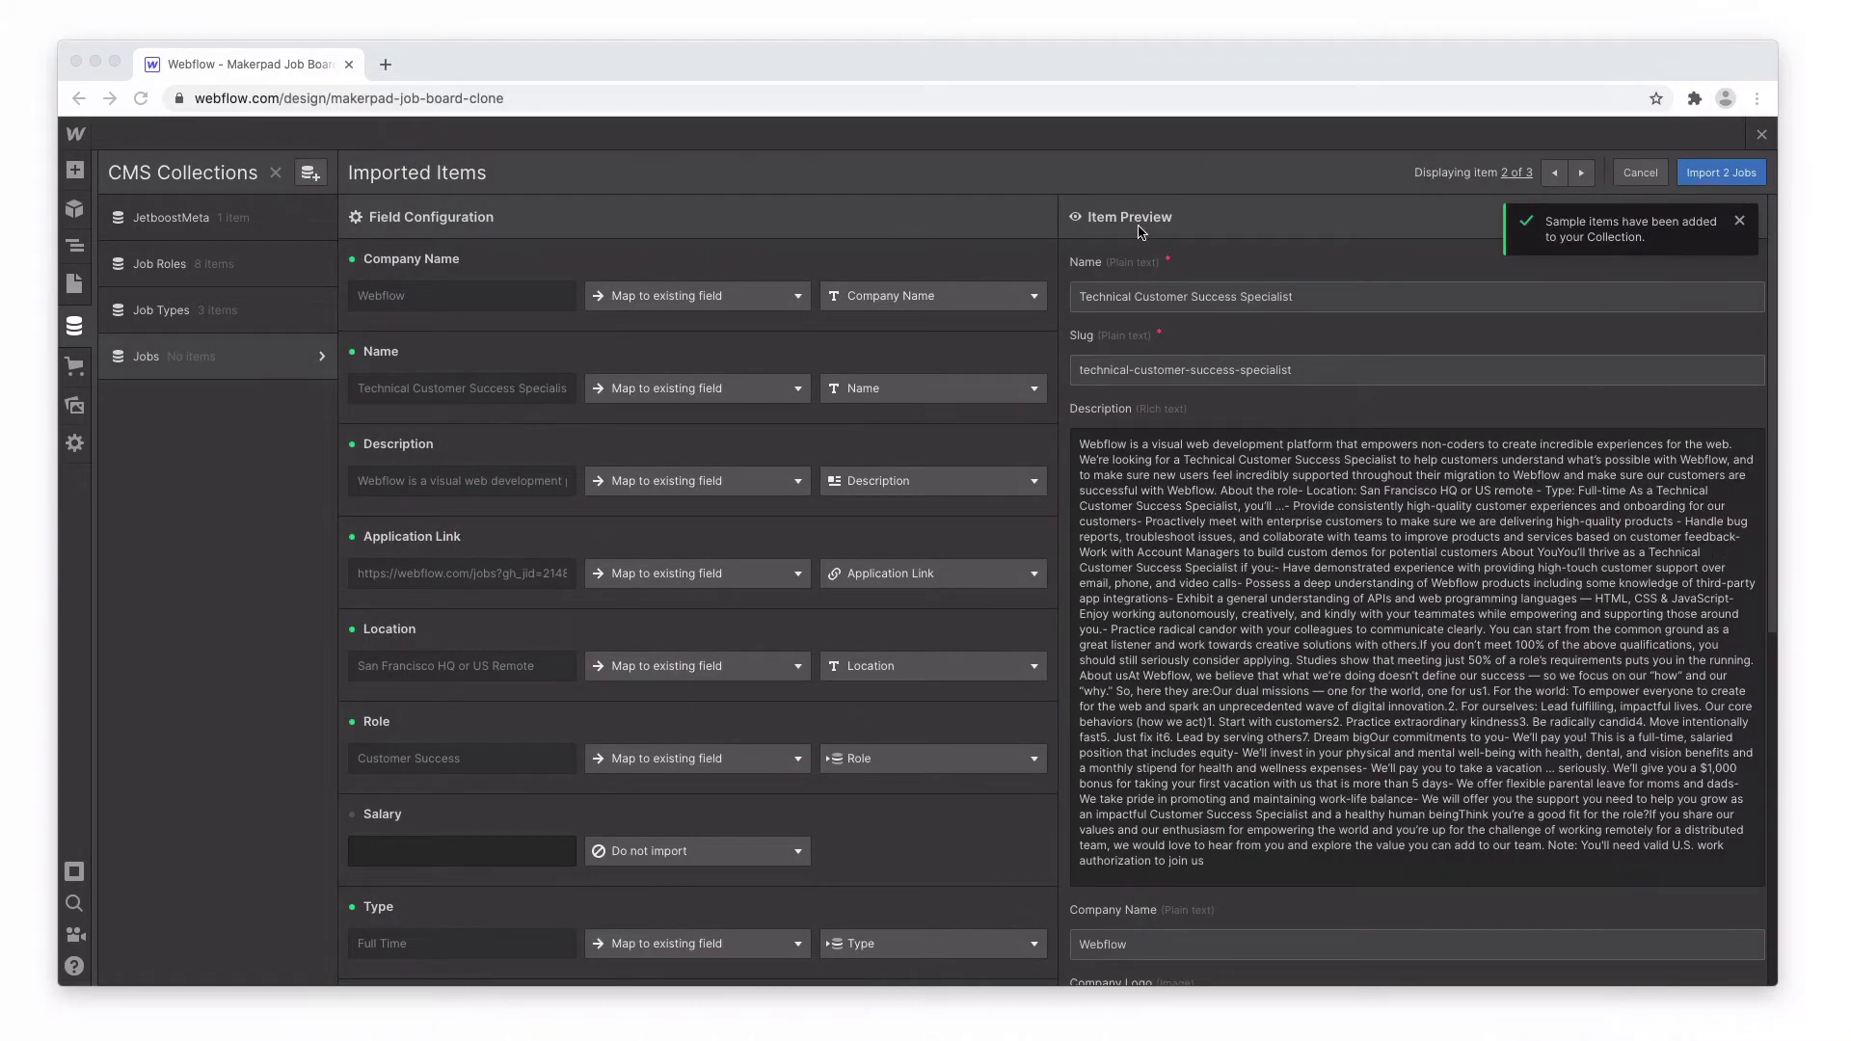
{"action": "left_click", "coordinate": [1181, 435]}
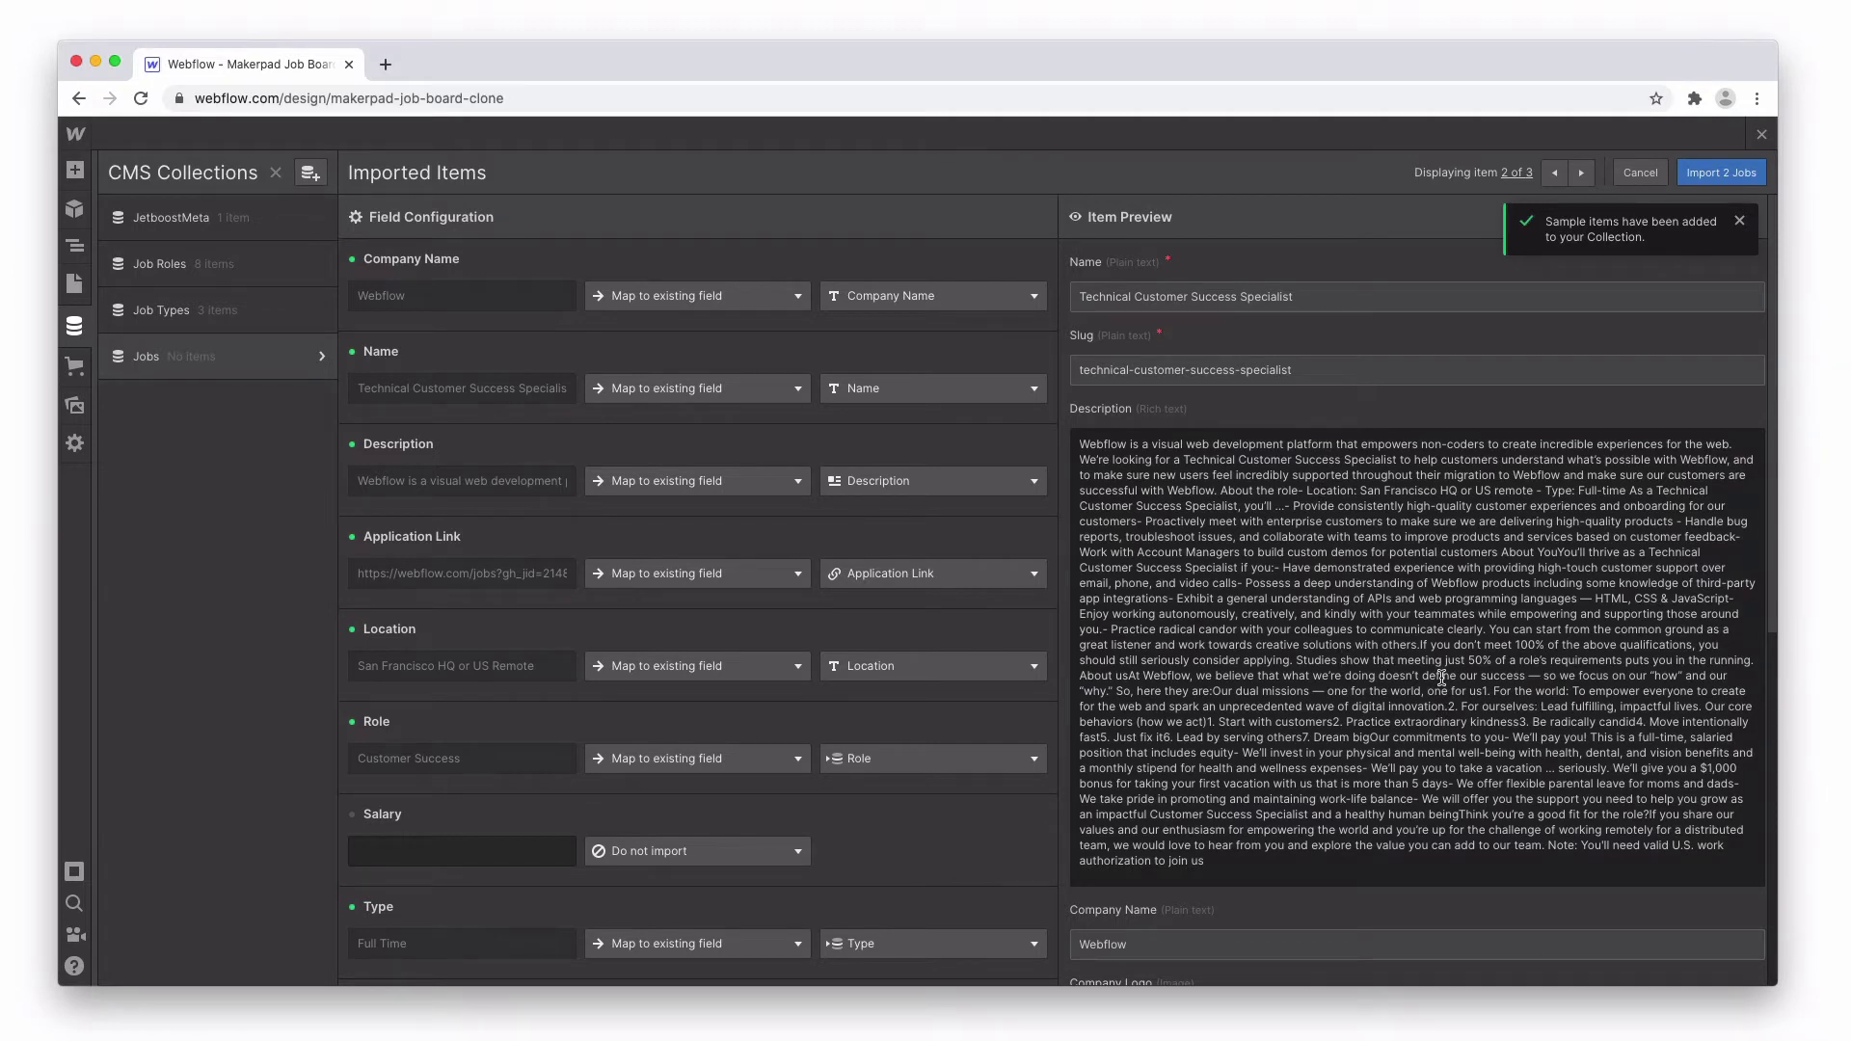
{"action": "scroll", "coordinate": [489, 737], "scroll_direction": "down", "scroll_amount": 1}
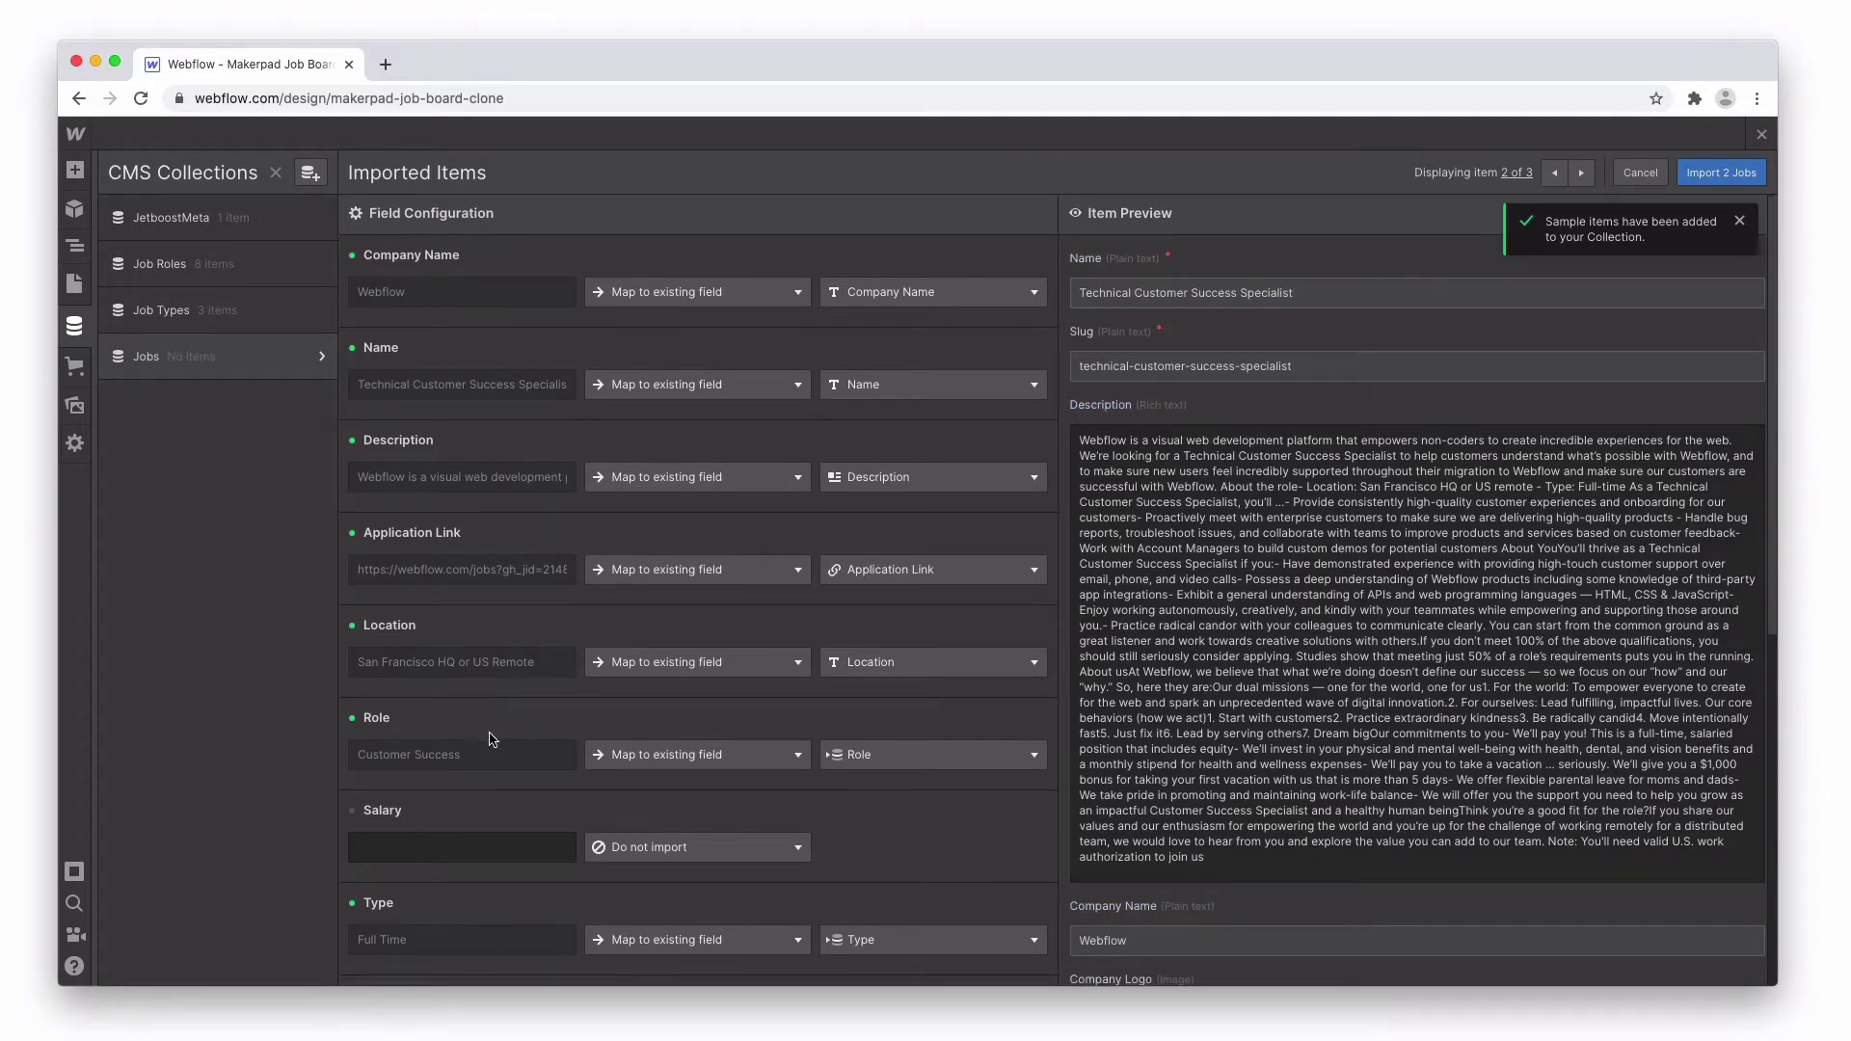
{"action": "scroll", "coordinate": [490, 737], "scroll_direction": "down", "scroll_amount": 3}
{"action": "scroll", "coordinate": [492, 735], "scroll_direction": "down", "scroll_amount": 3}
{"action": "scroll", "coordinate": [498, 738], "scroll_direction": "down", "scroll_amount": 3}
{"action": "scroll", "coordinate": [502, 740], "scroll_direction": "down", "scroll_amount": 3}
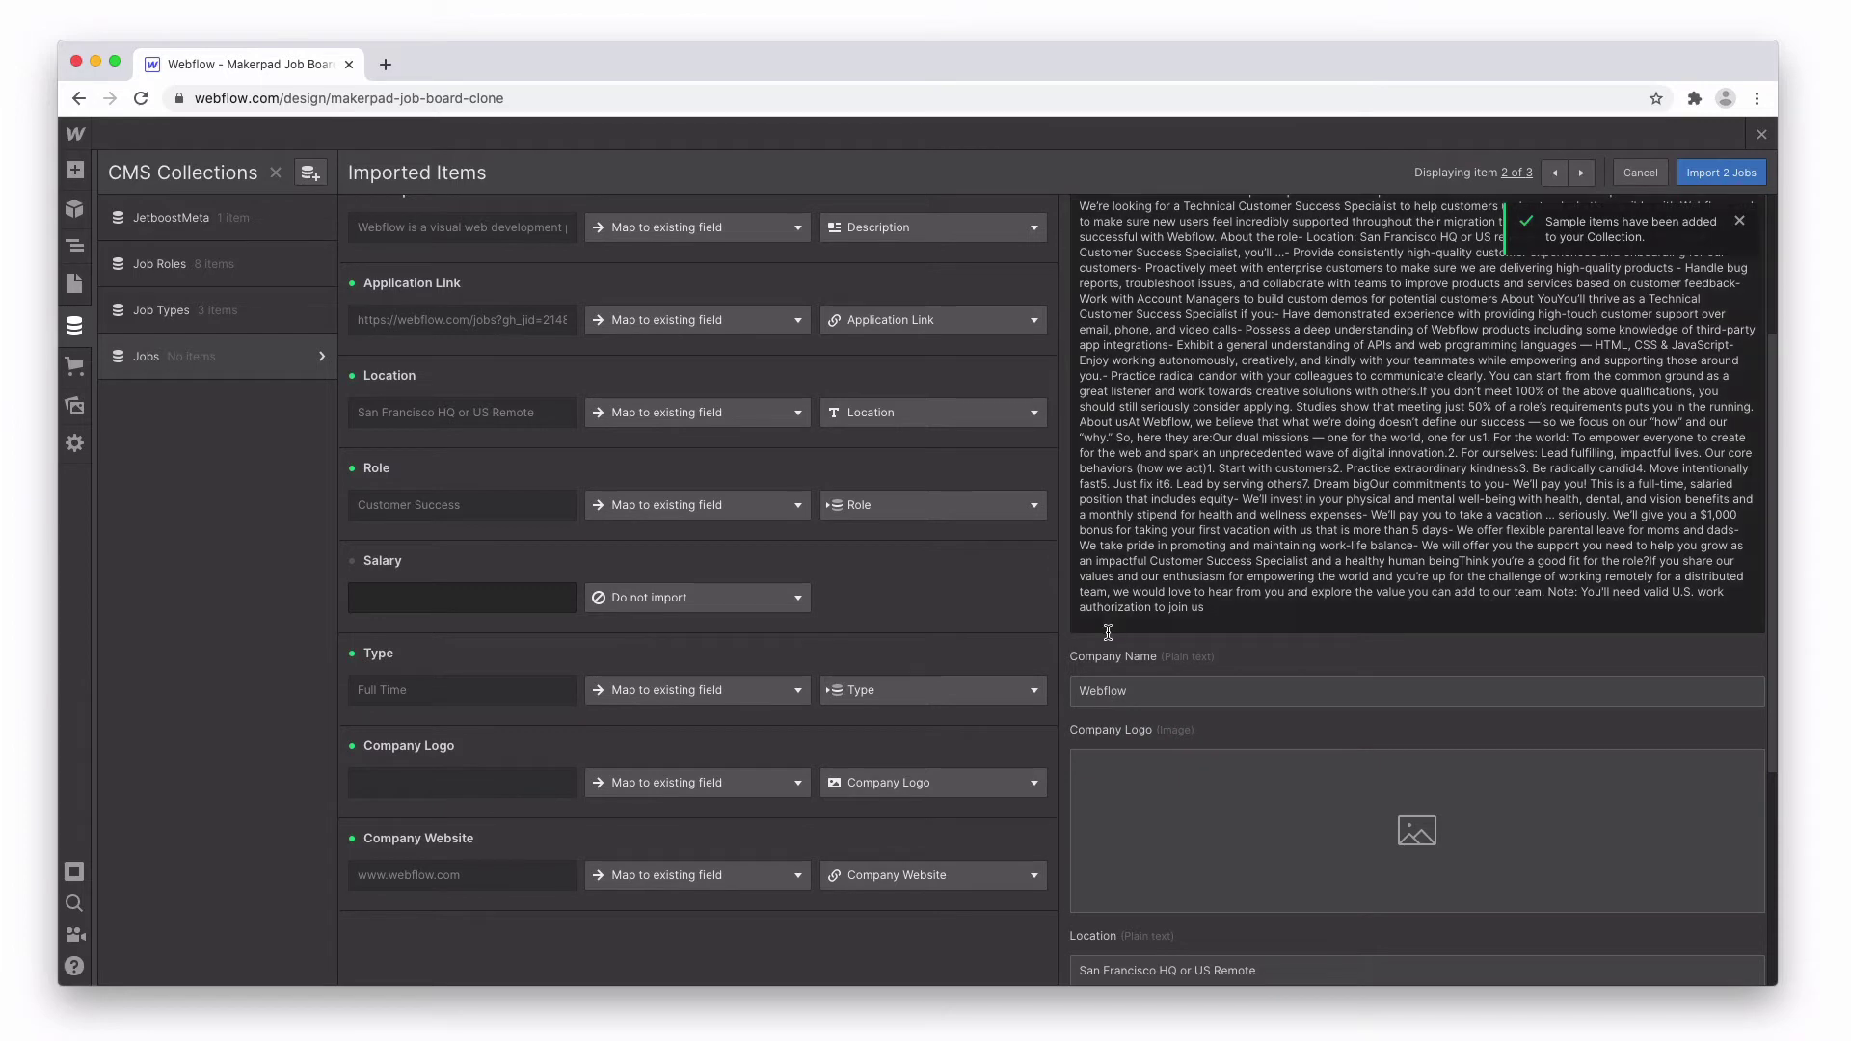
{"action": "scroll", "coordinate": [1073, 692], "scroll_direction": "up", "scroll_amount": 5}
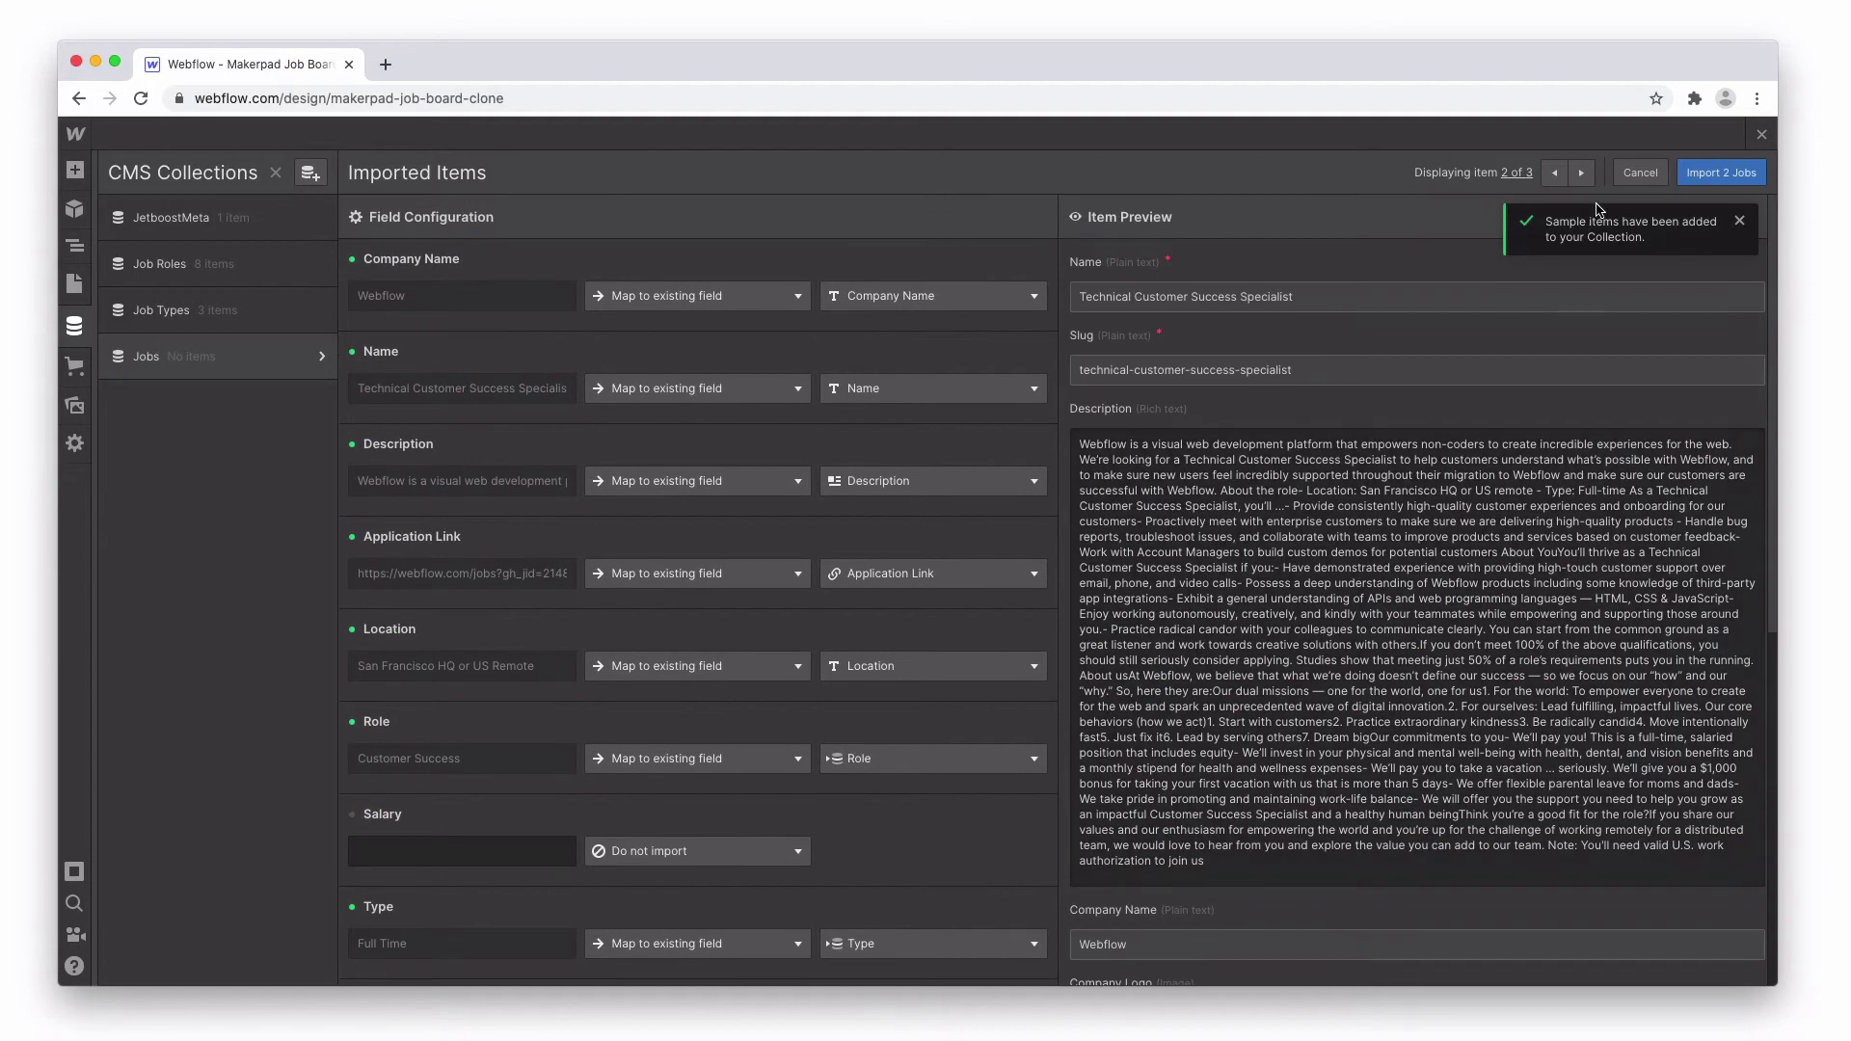
Preview the next imported job, import both jobs, and dismiss the Import Complete dialog.
{"action": "left_click", "coordinate": [1579, 173]}
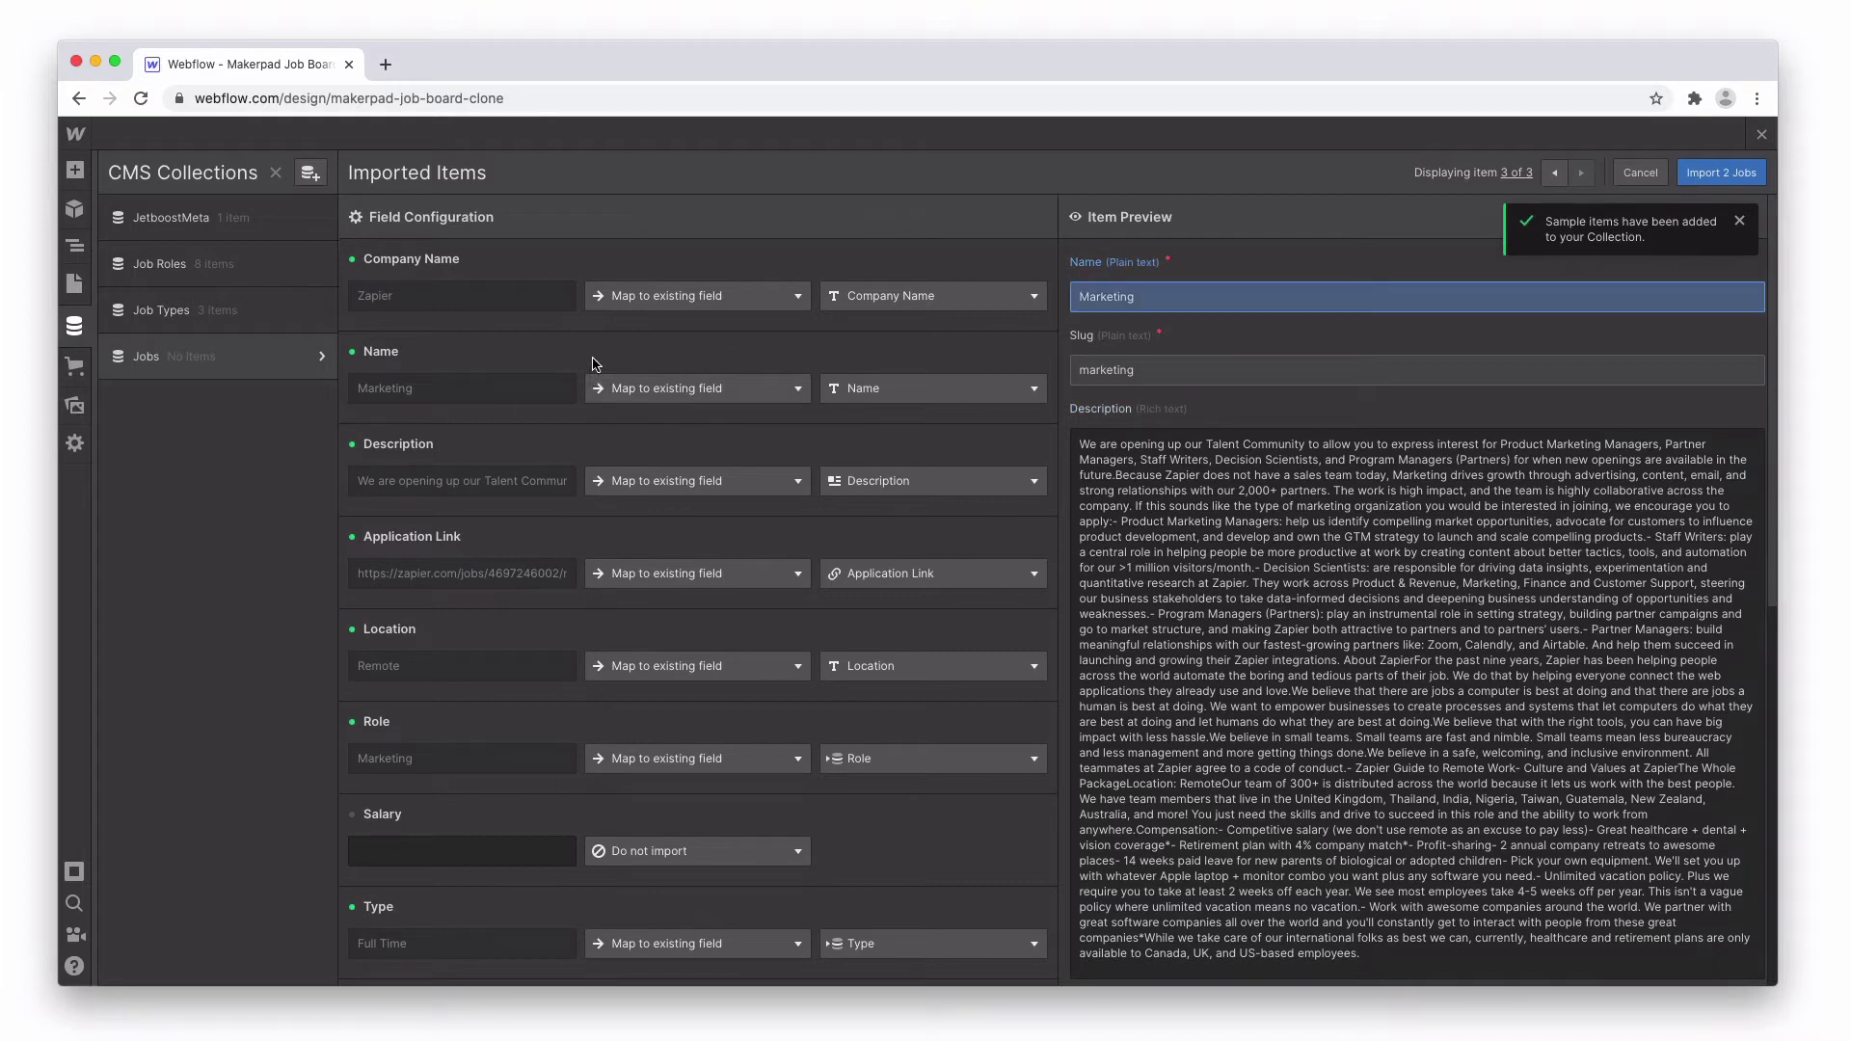
{"action": "left_click", "coordinate": [1729, 171]}
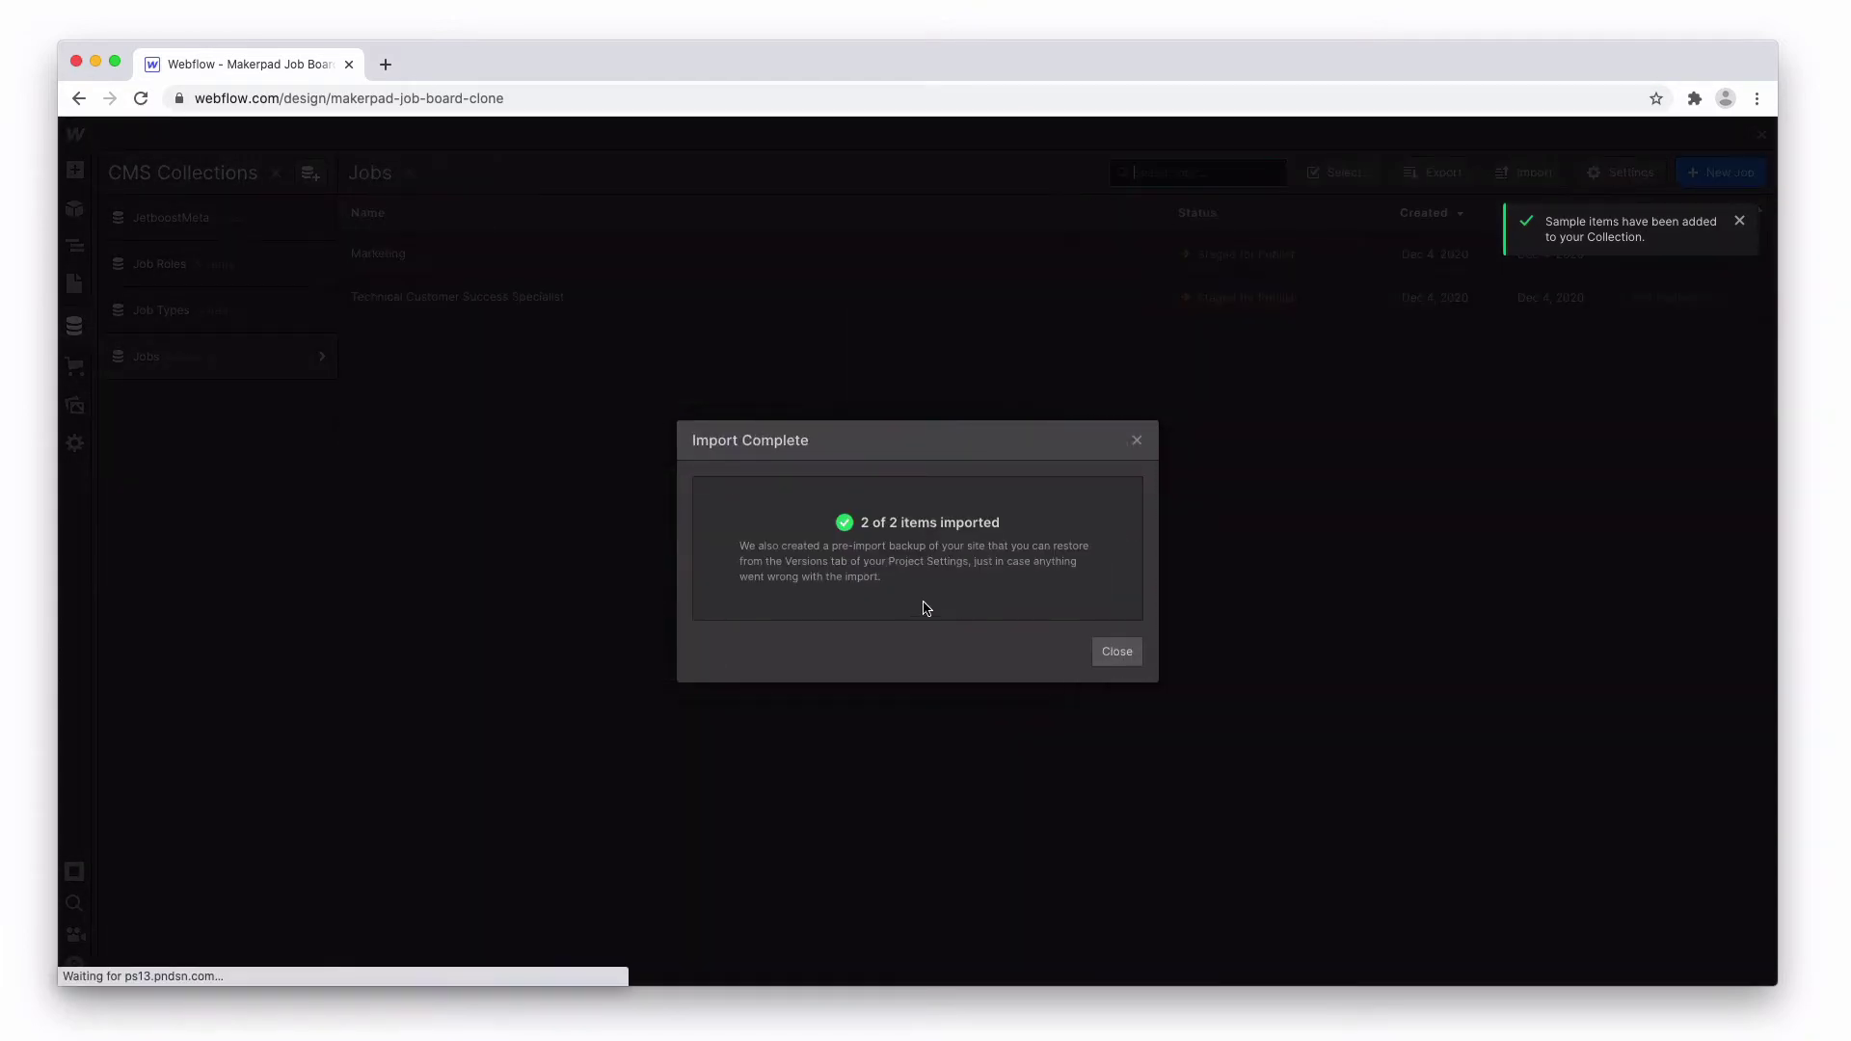
{"action": "left_click", "coordinate": [1114, 651]}
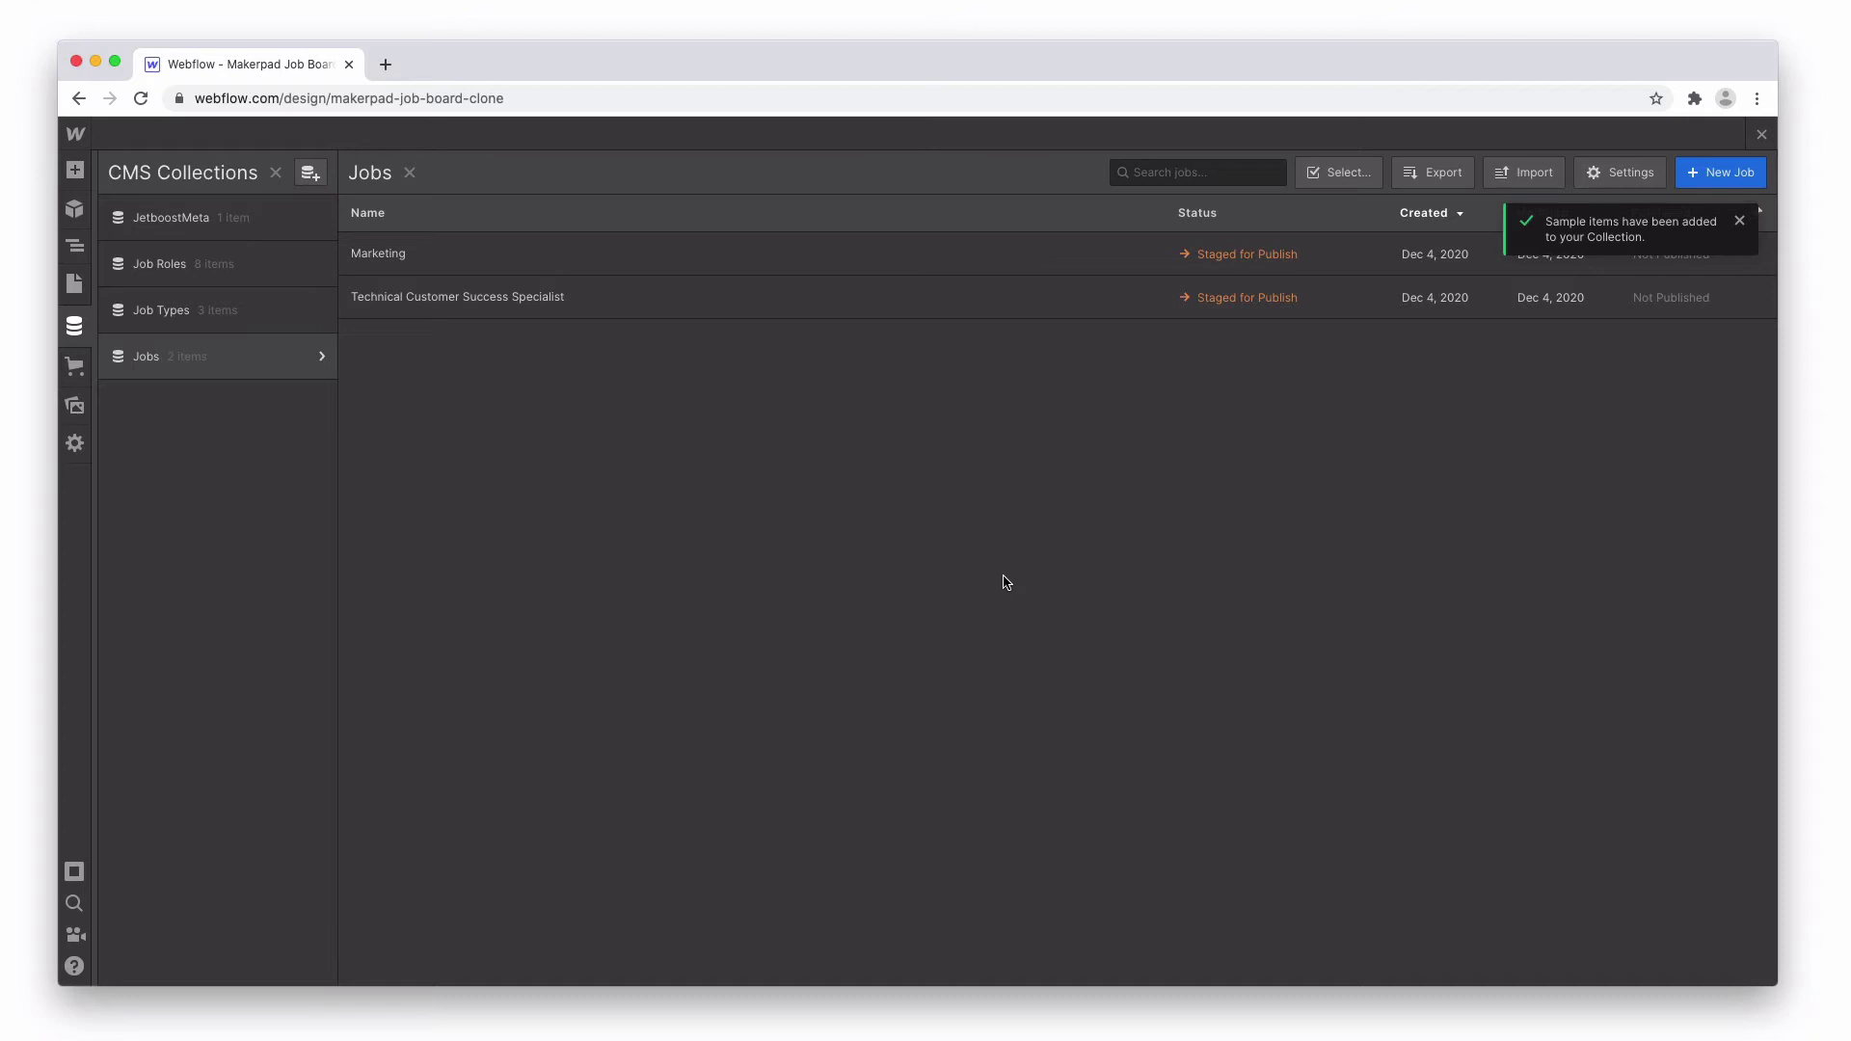
Open the Home page canvas to view the newly imported job listings.
{"action": "left_click", "coordinate": [76, 285]}
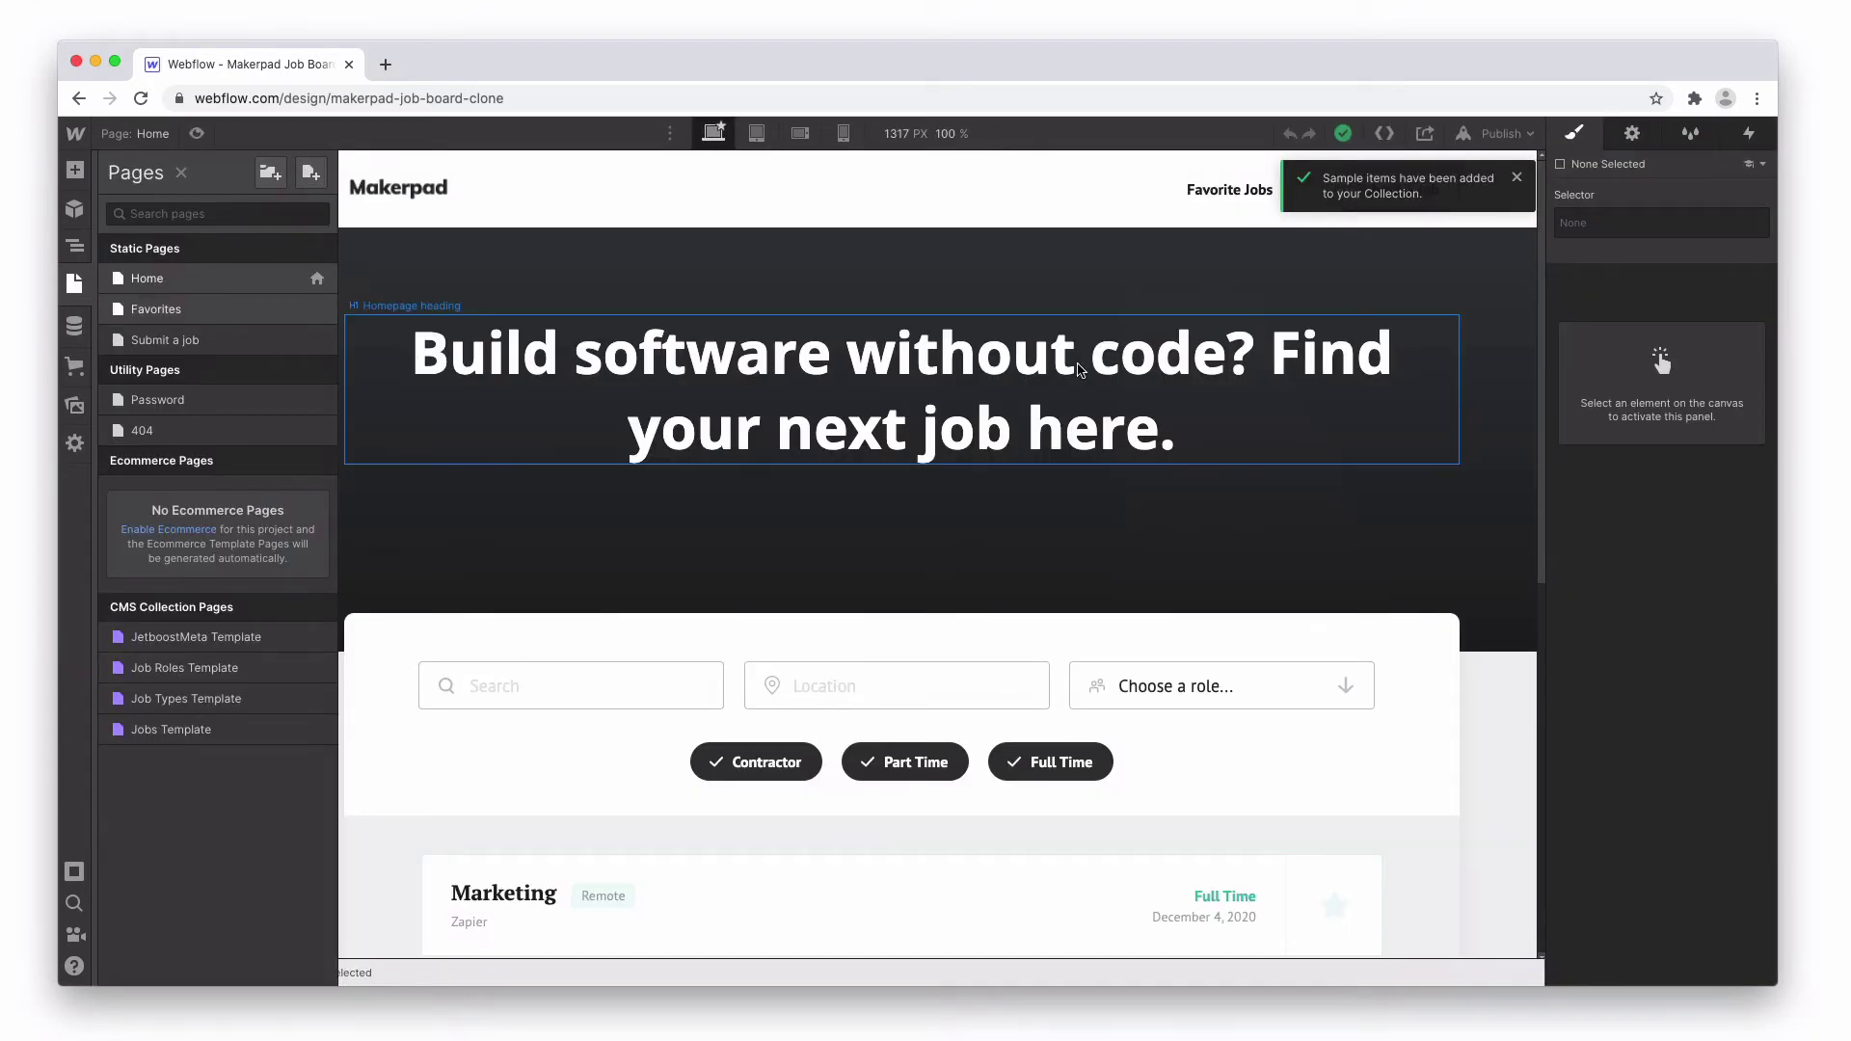
{"action": "scroll", "coordinate": [1350, 650], "scroll_direction": "down", "scroll_amount": 3}
{"action": "scroll", "coordinate": [1353, 651], "scroll_direction": "down", "scroll_amount": 2}
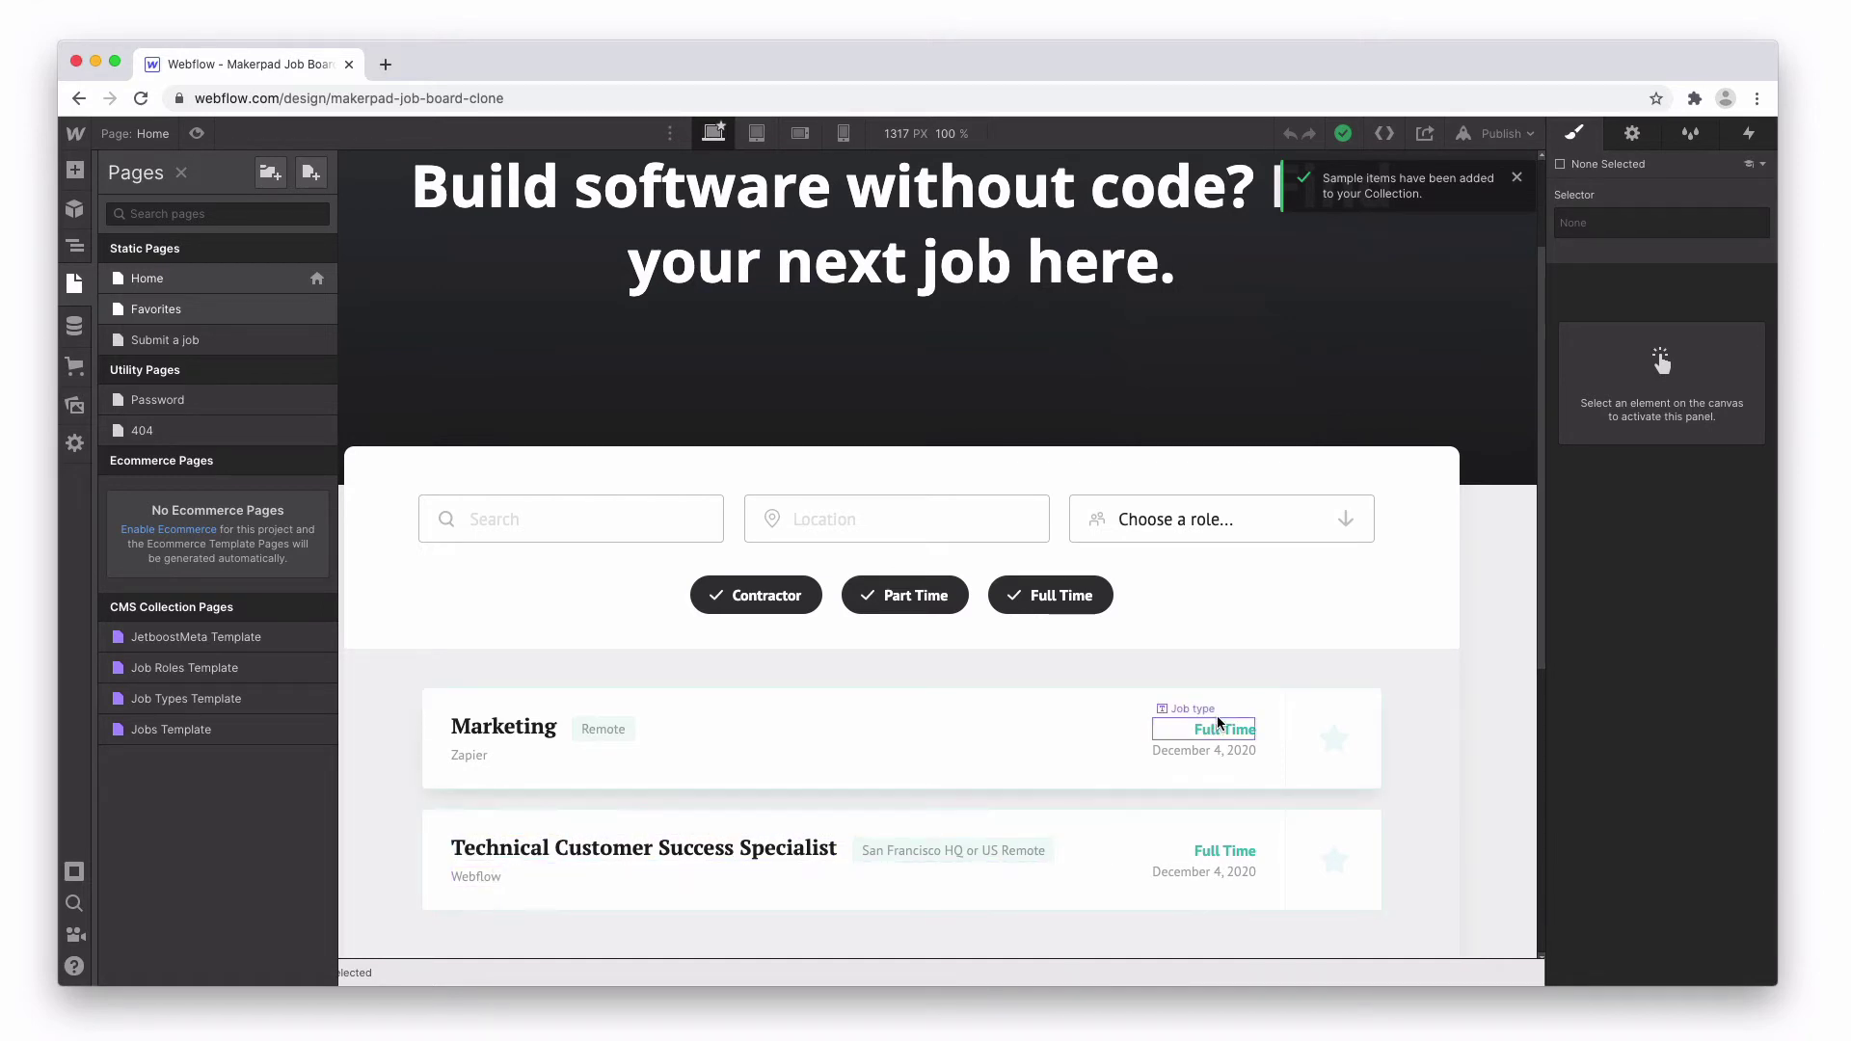
{"action": "scroll", "coordinate": [871, 755], "scroll_direction": "up", "scroll_amount": 3}
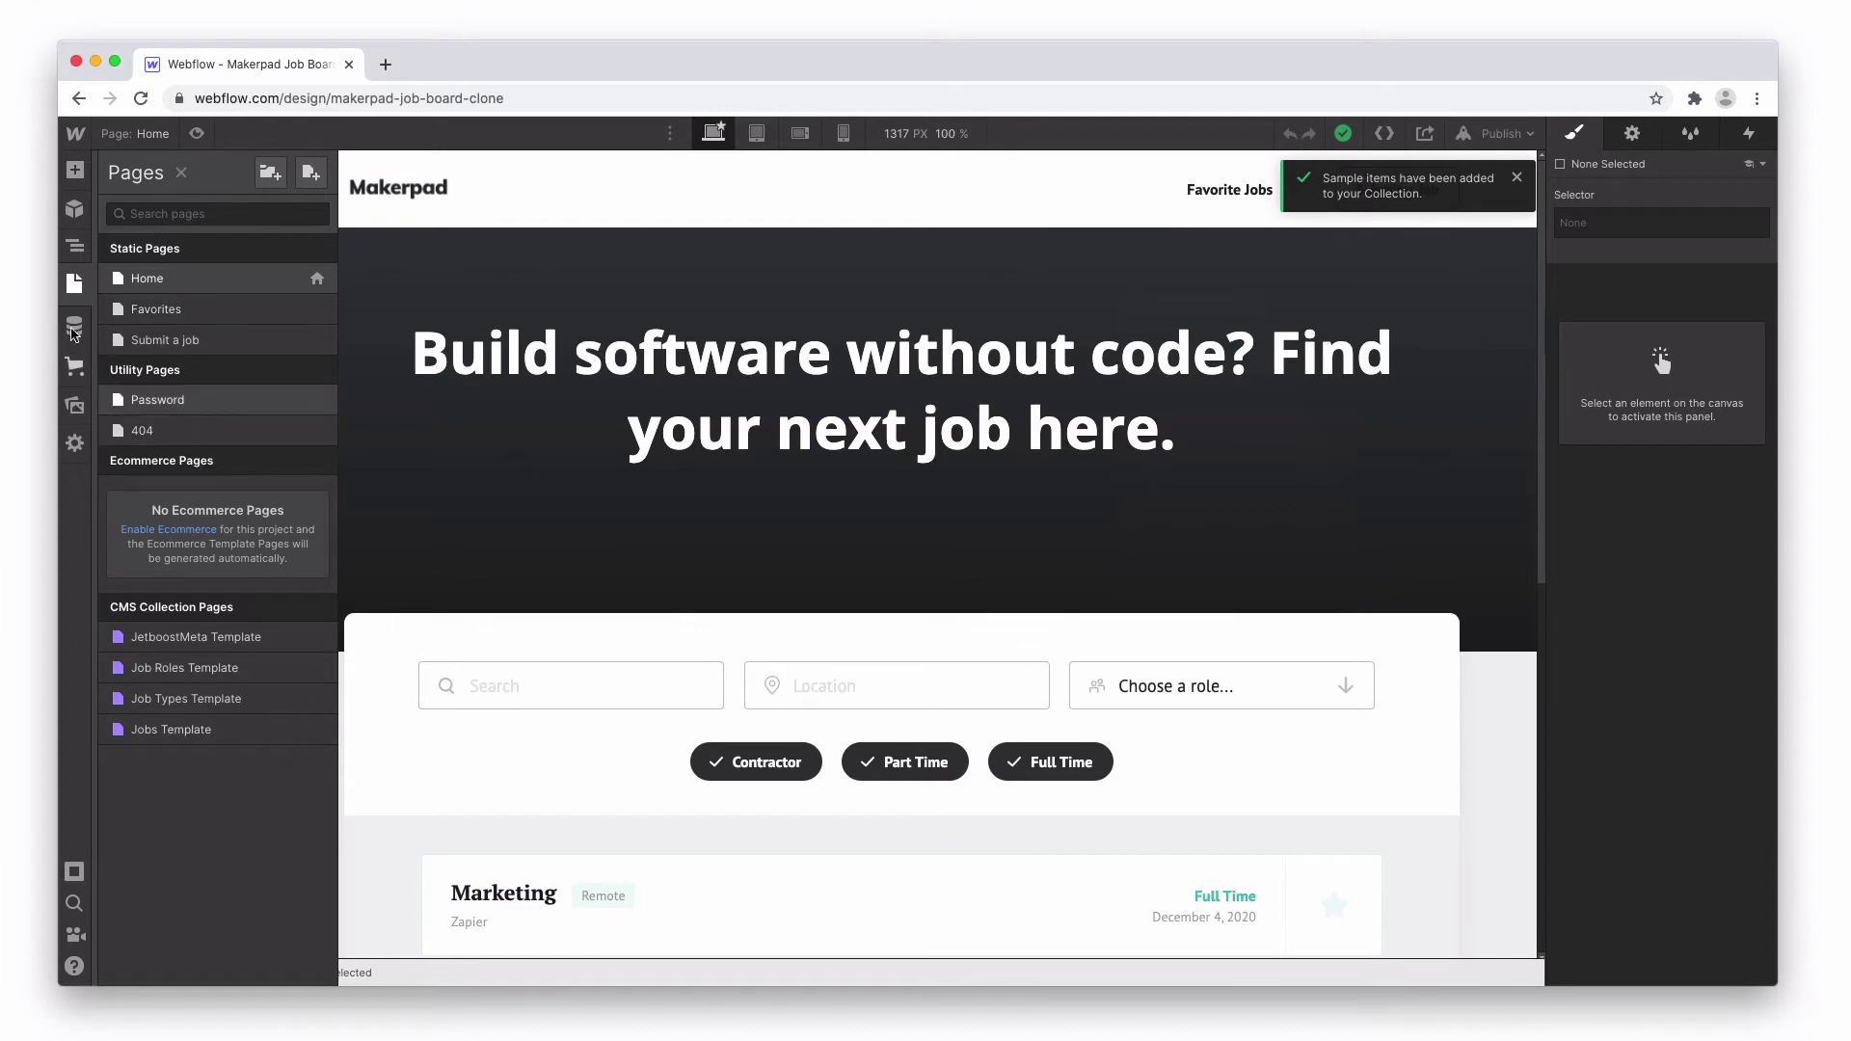
Upload the Zapier logo as the Marketing job's Company Logo and keep the change.
{"action": "left_click", "coordinate": [76, 327]}
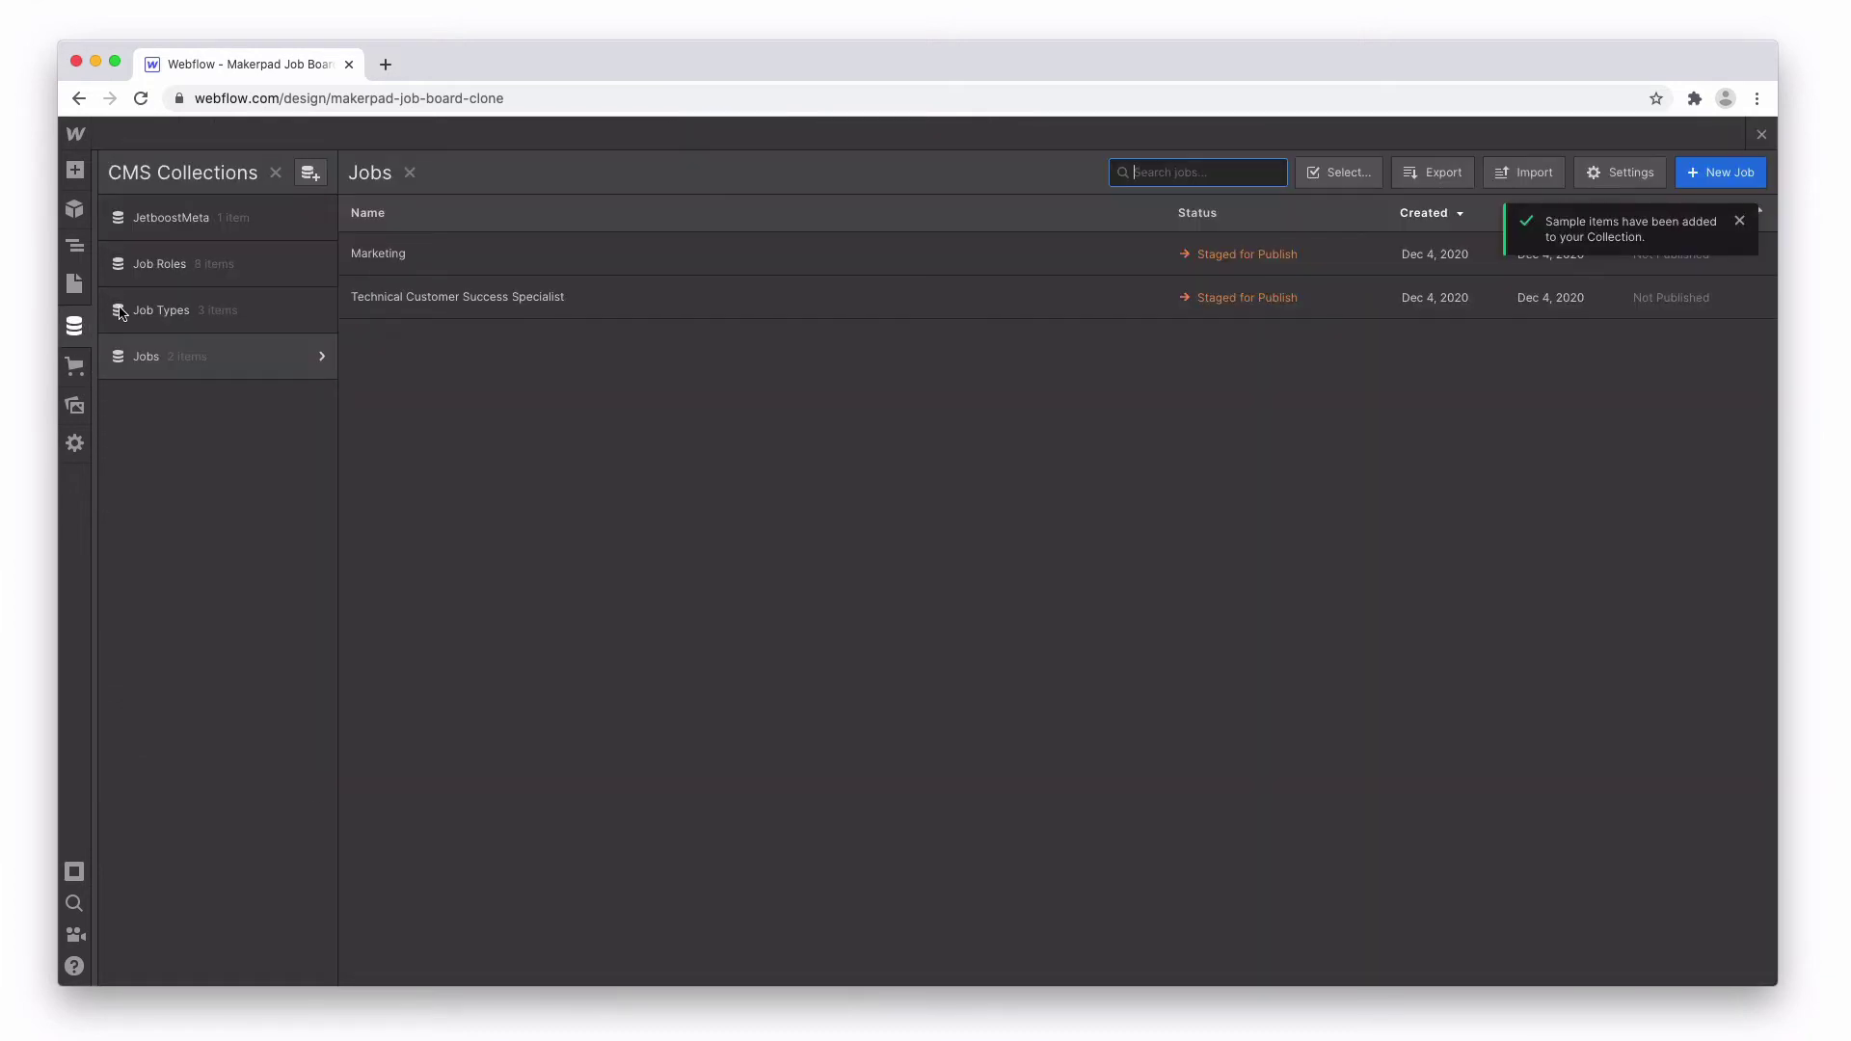
{"action": "left_click", "coordinate": [457, 260]}
{"action": "scroll", "coordinate": [1012, 579], "scroll_direction": "down", "scroll_amount": 10}
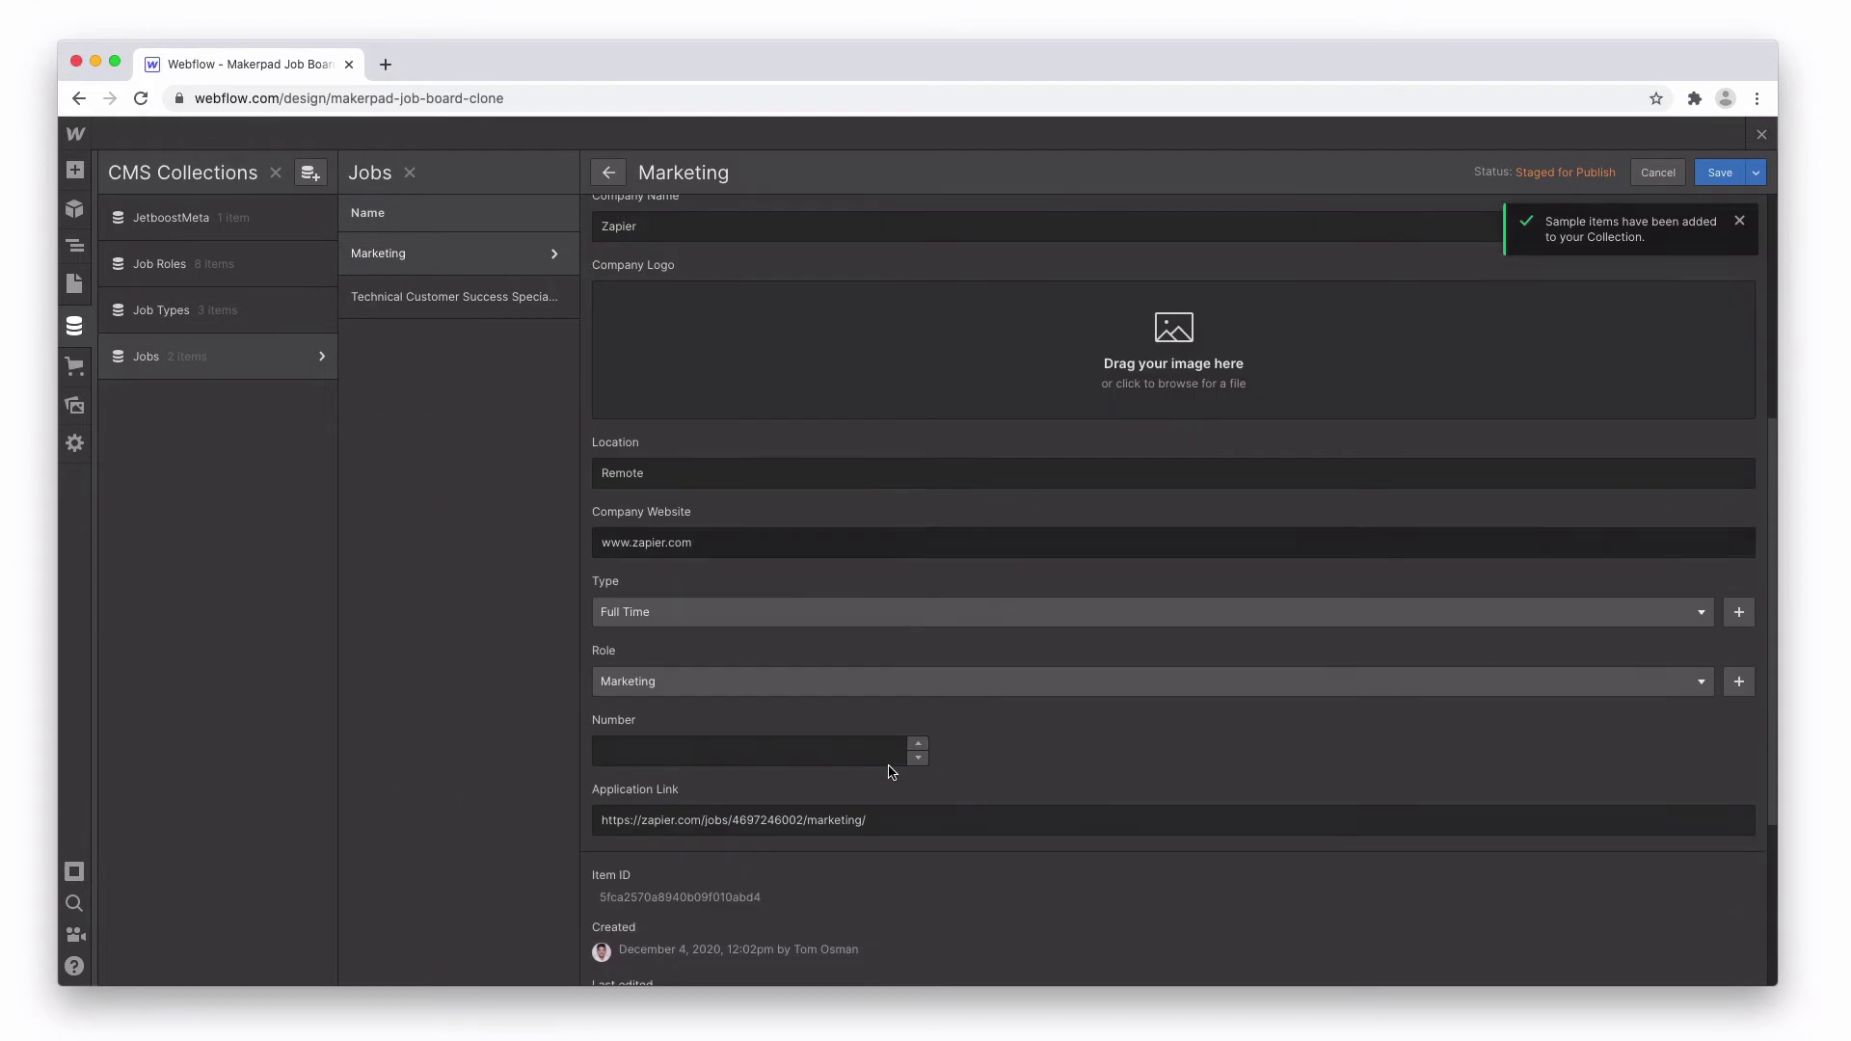
{"action": "left_click", "coordinate": [1010, 358]}
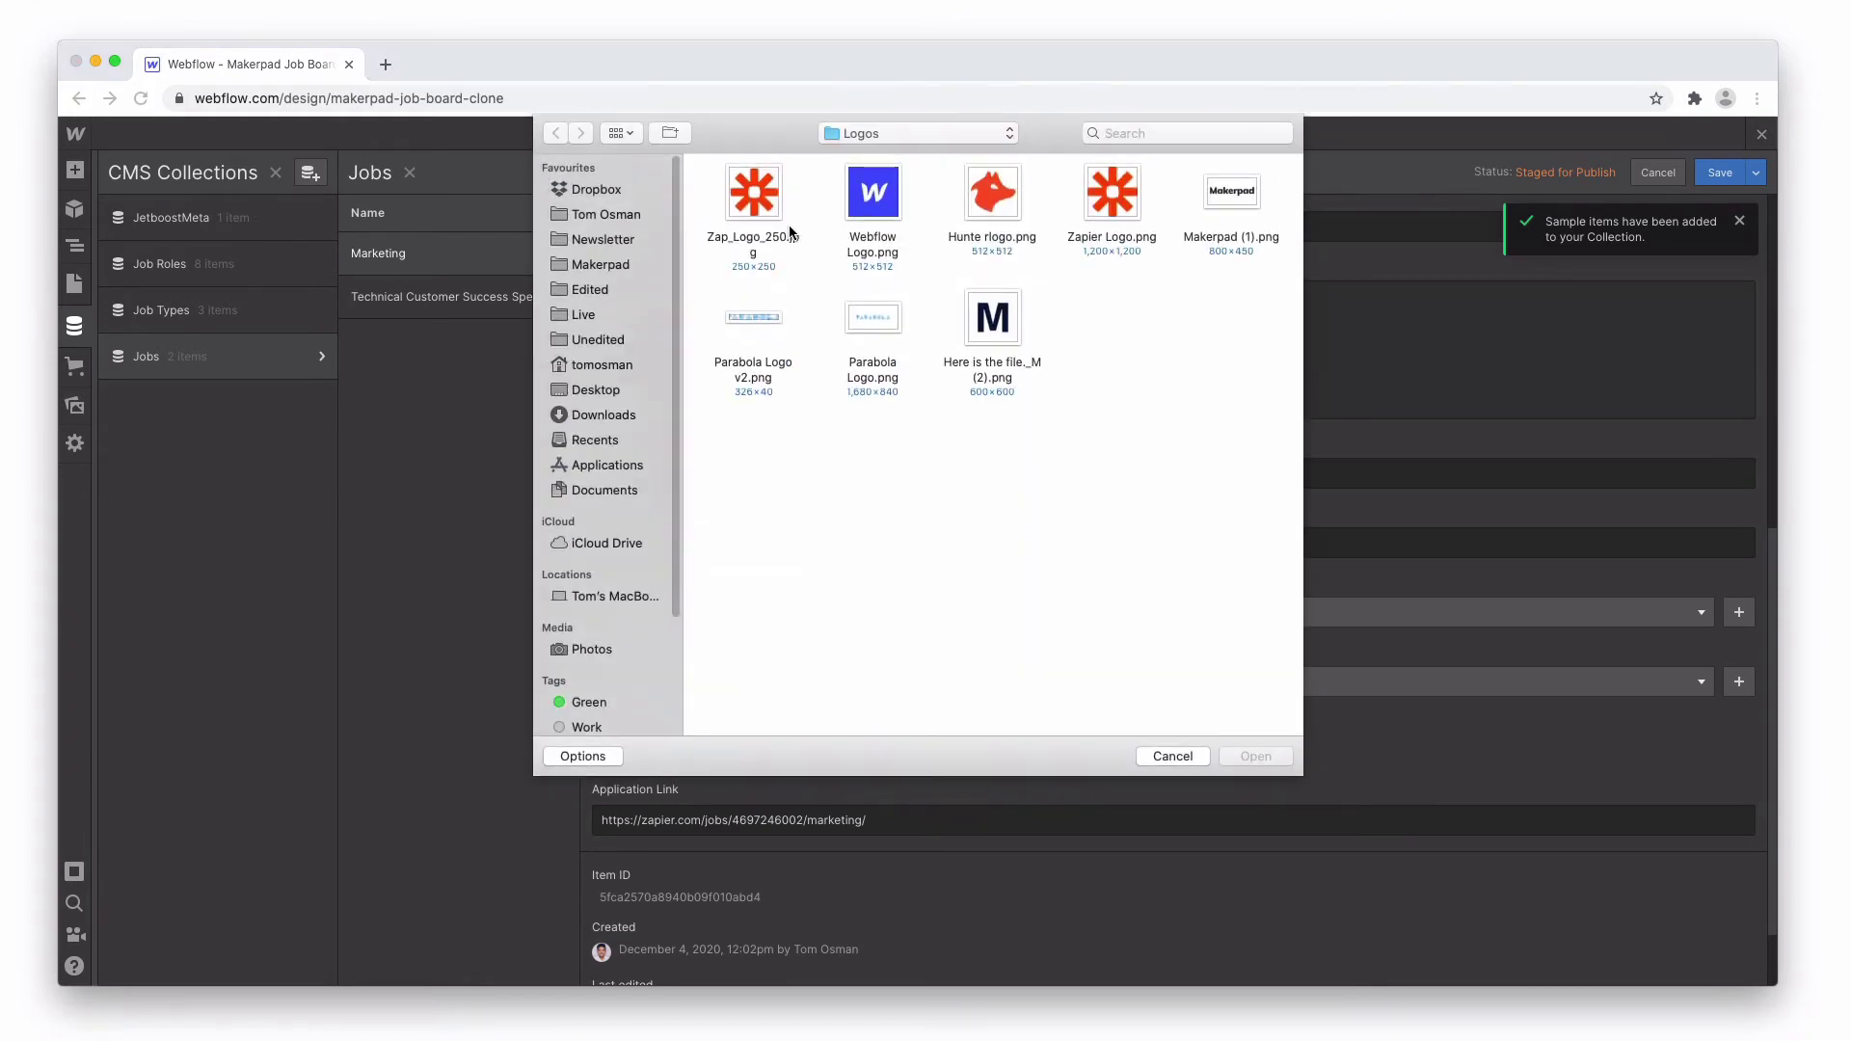
{"action": "double_click", "coordinate": [772, 213]}
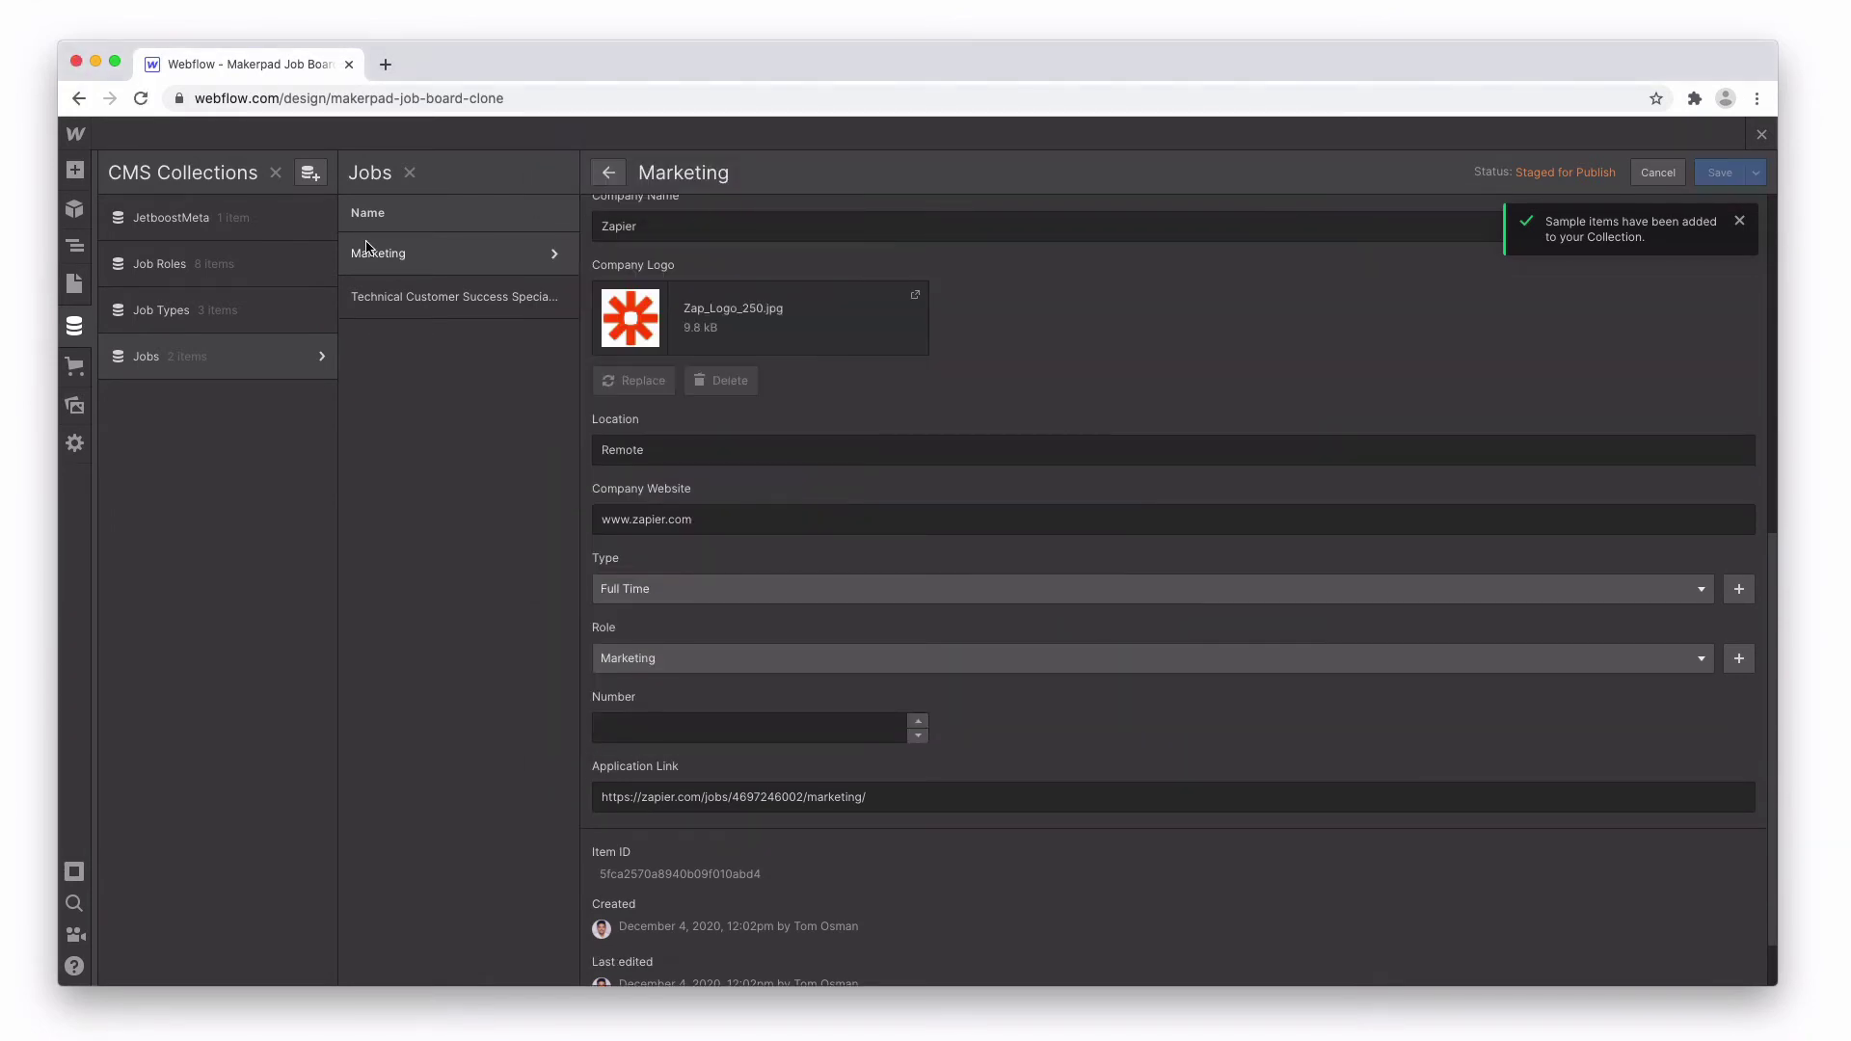
{"action": "left_click", "coordinate": [456, 256]}
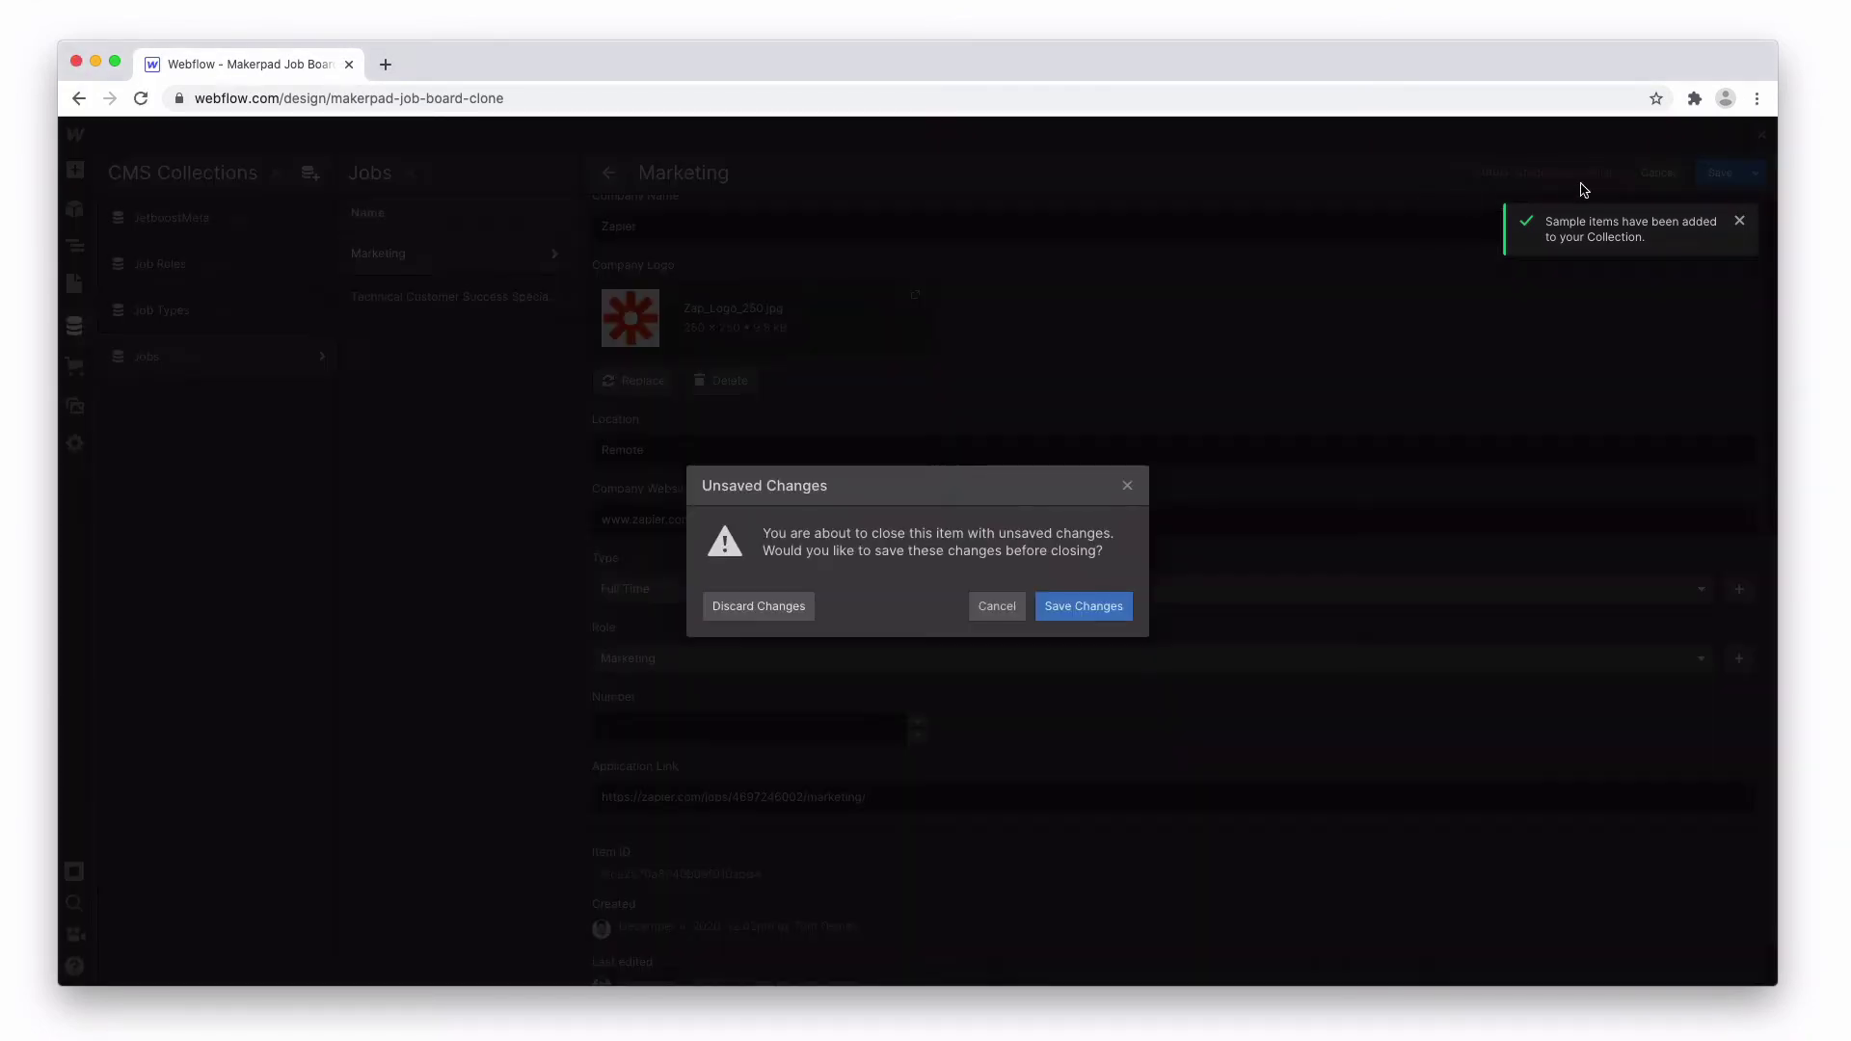
{"action": "left_click", "coordinate": [1083, 606]}
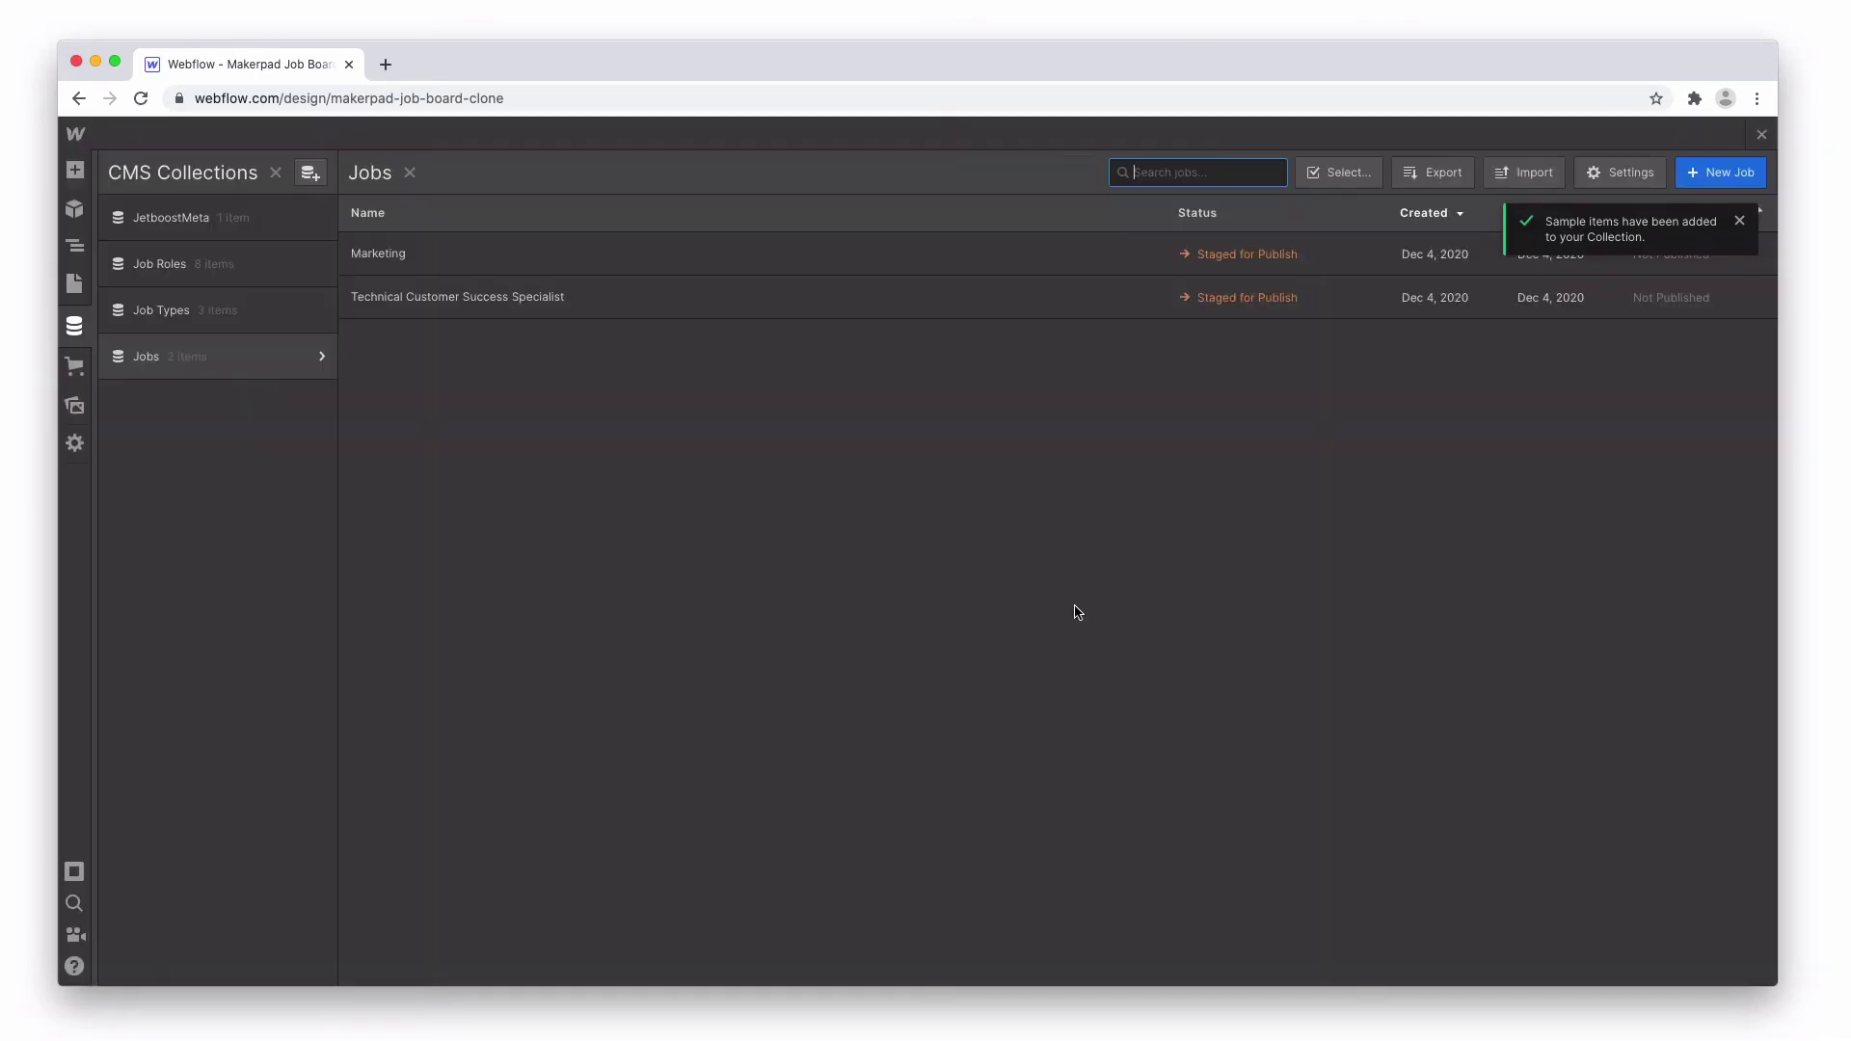
Attach Webflow Logo.png to the Technical Customer Success Specialist job and save.
{"action": "left_click", "coordinate": [623, 296]}
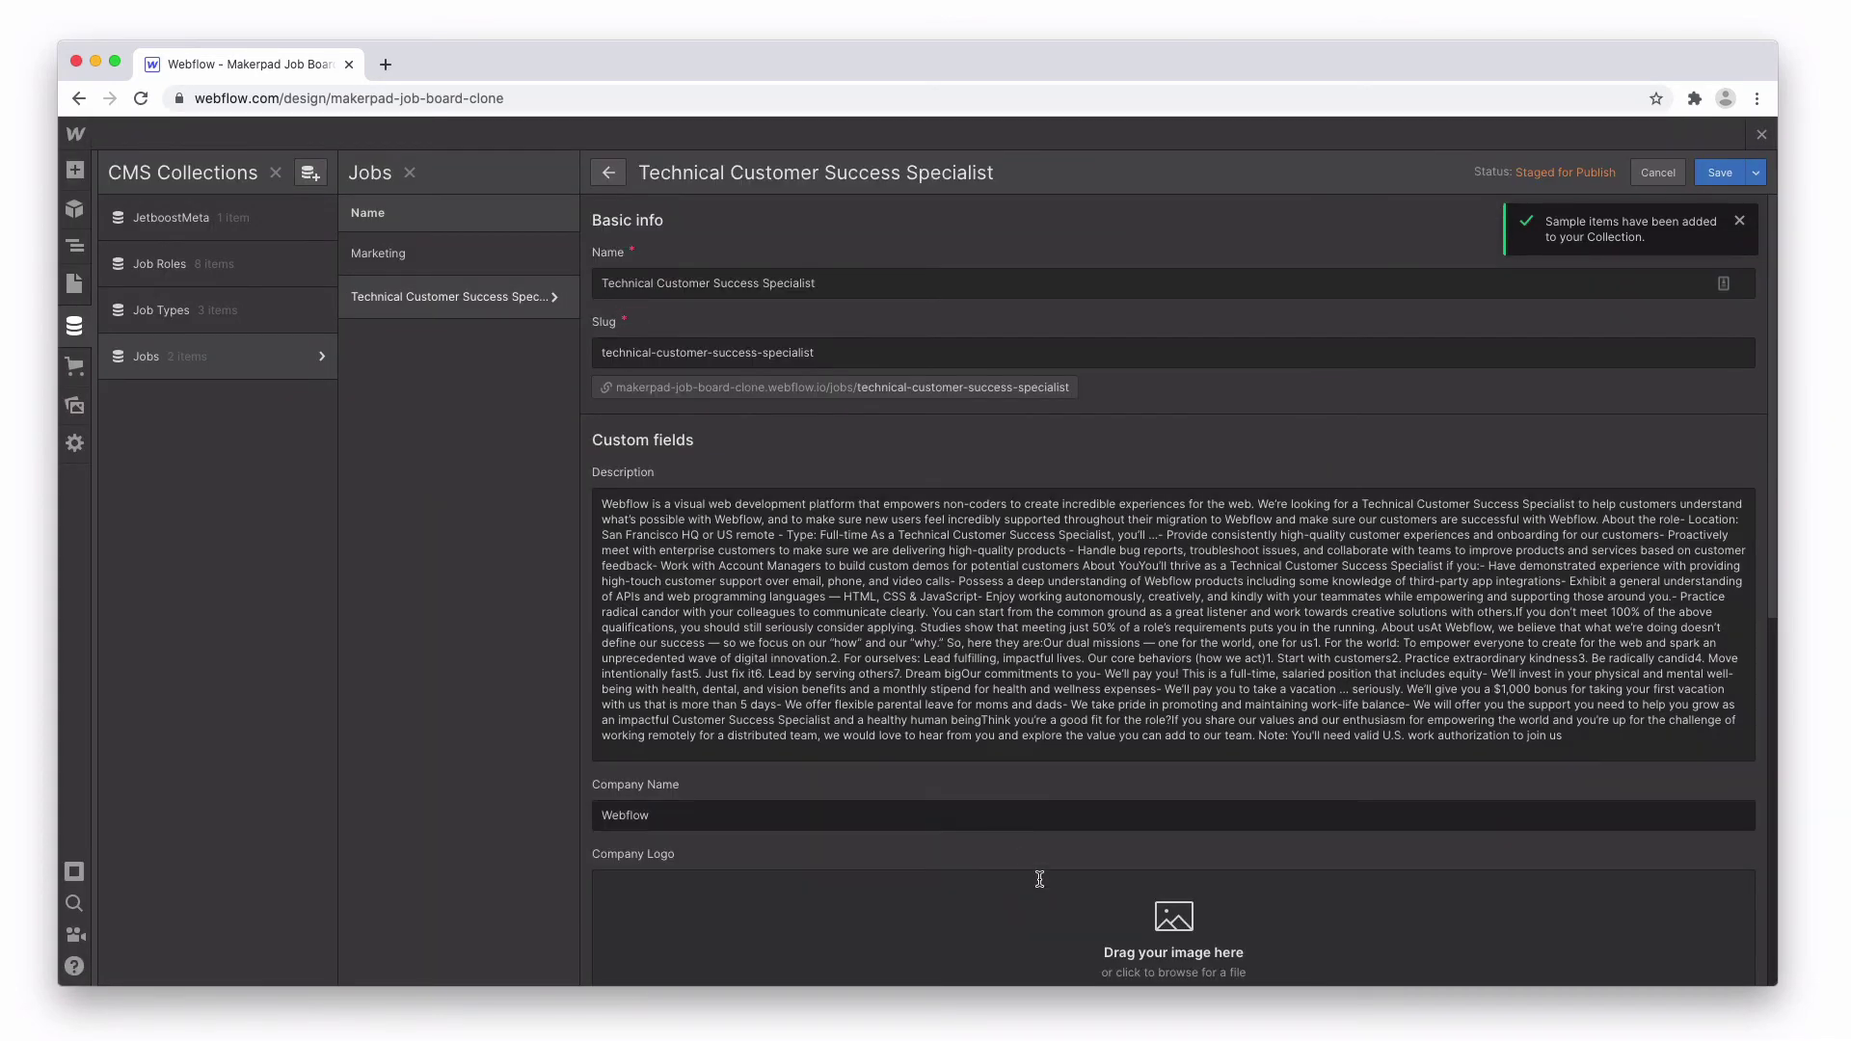
{"action": "left_click", "coordinate": [1085, 933]}
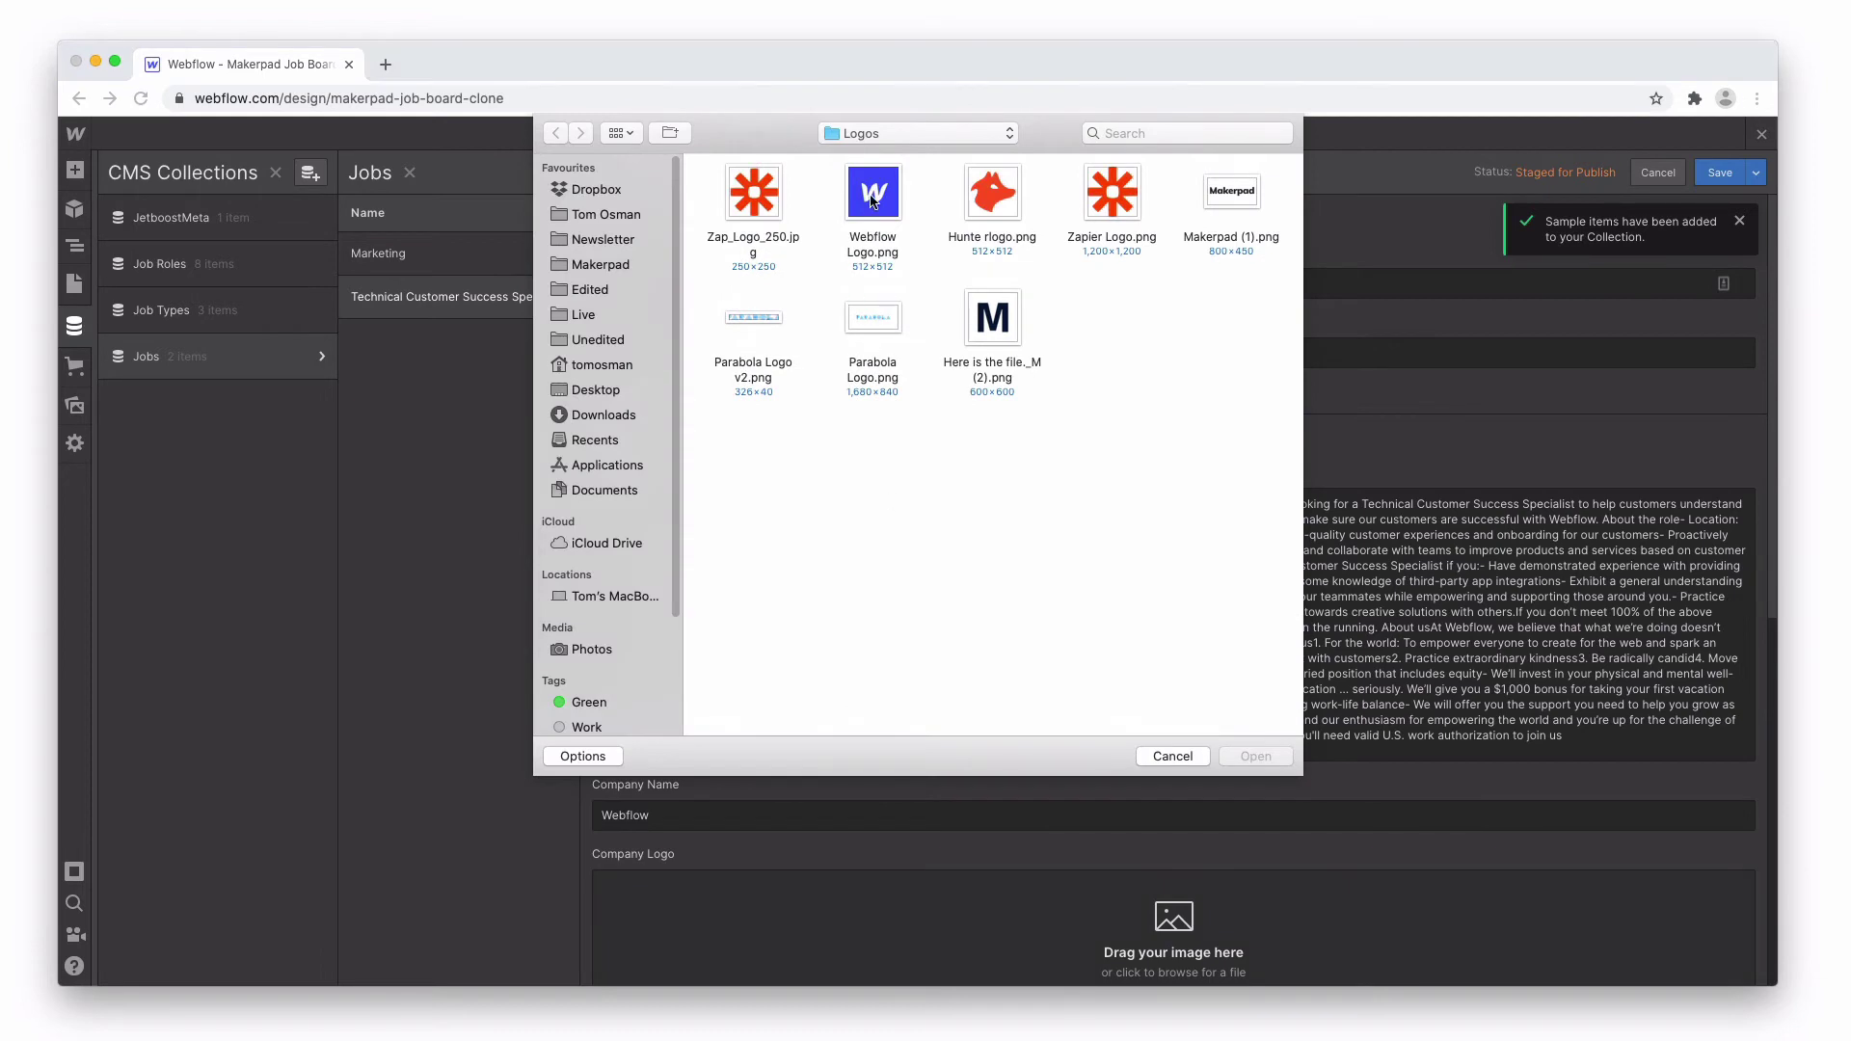
{"action": "double_click", "coordinate": [874, 201]}
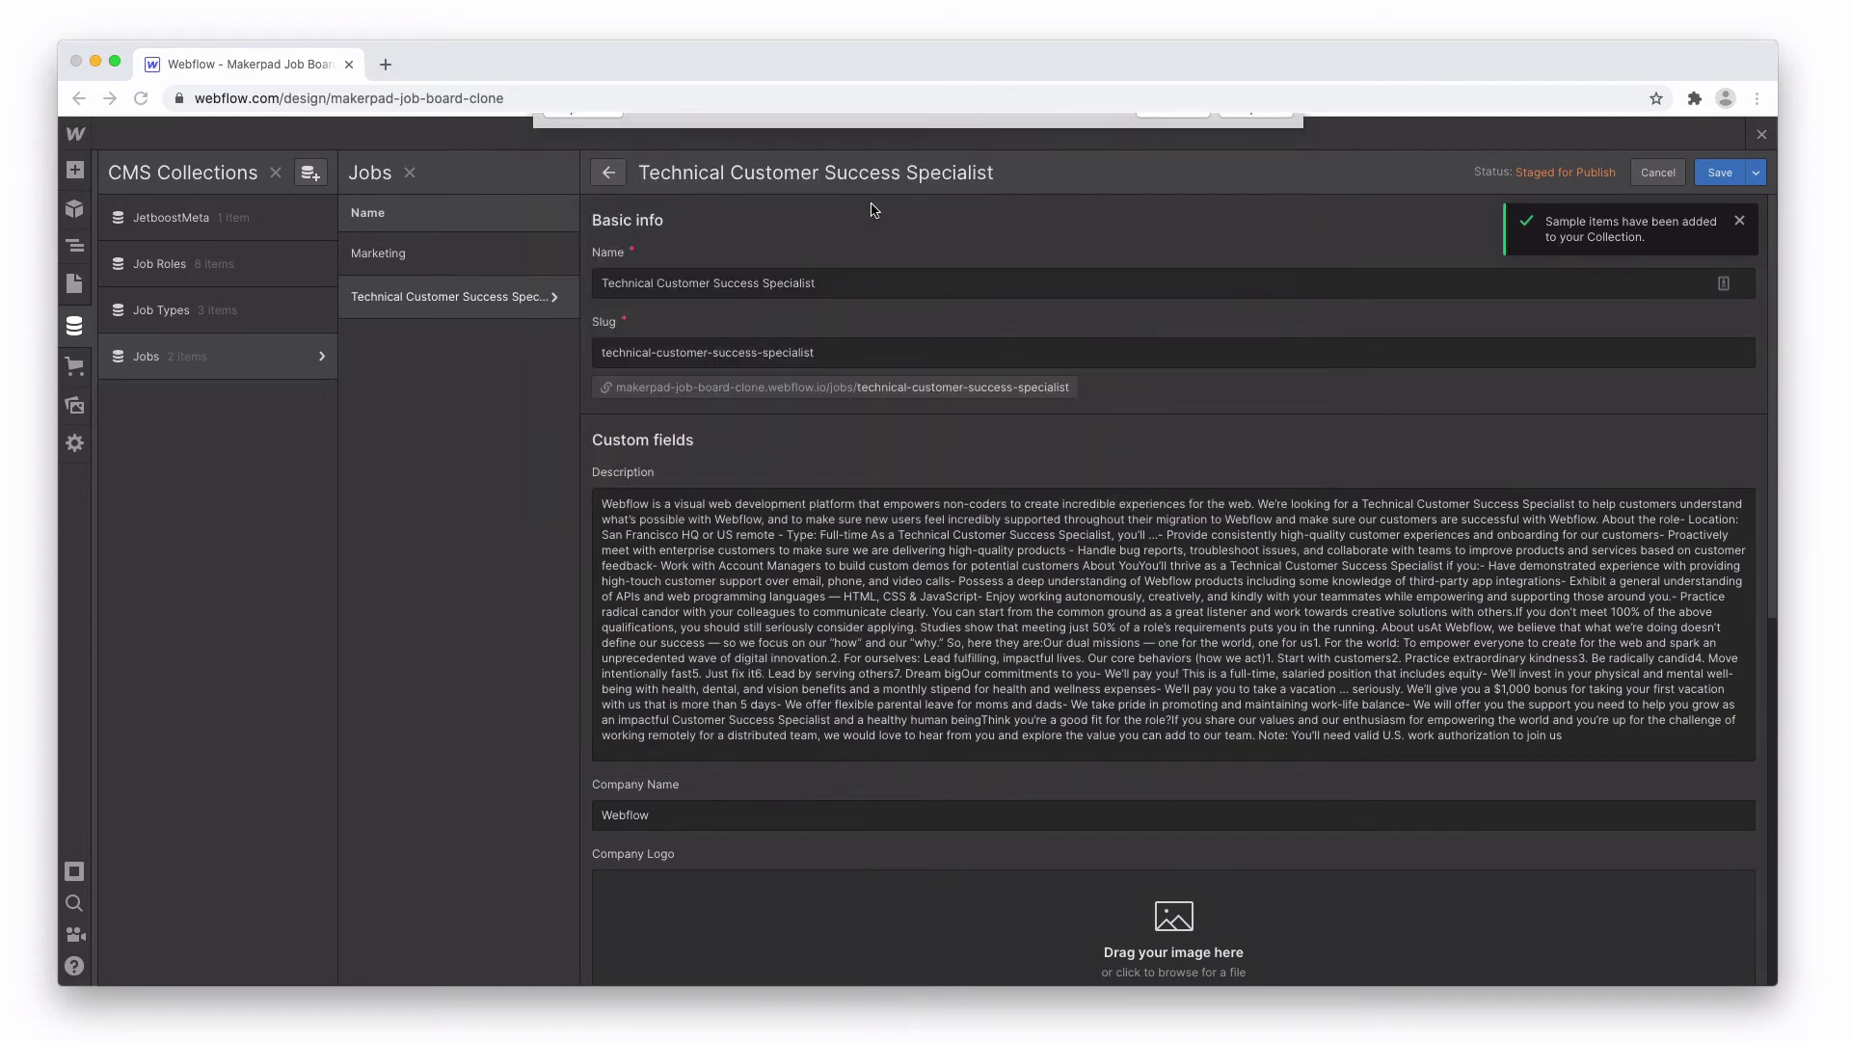
{"action": "left_click", "coordinate": [1721, 175]}
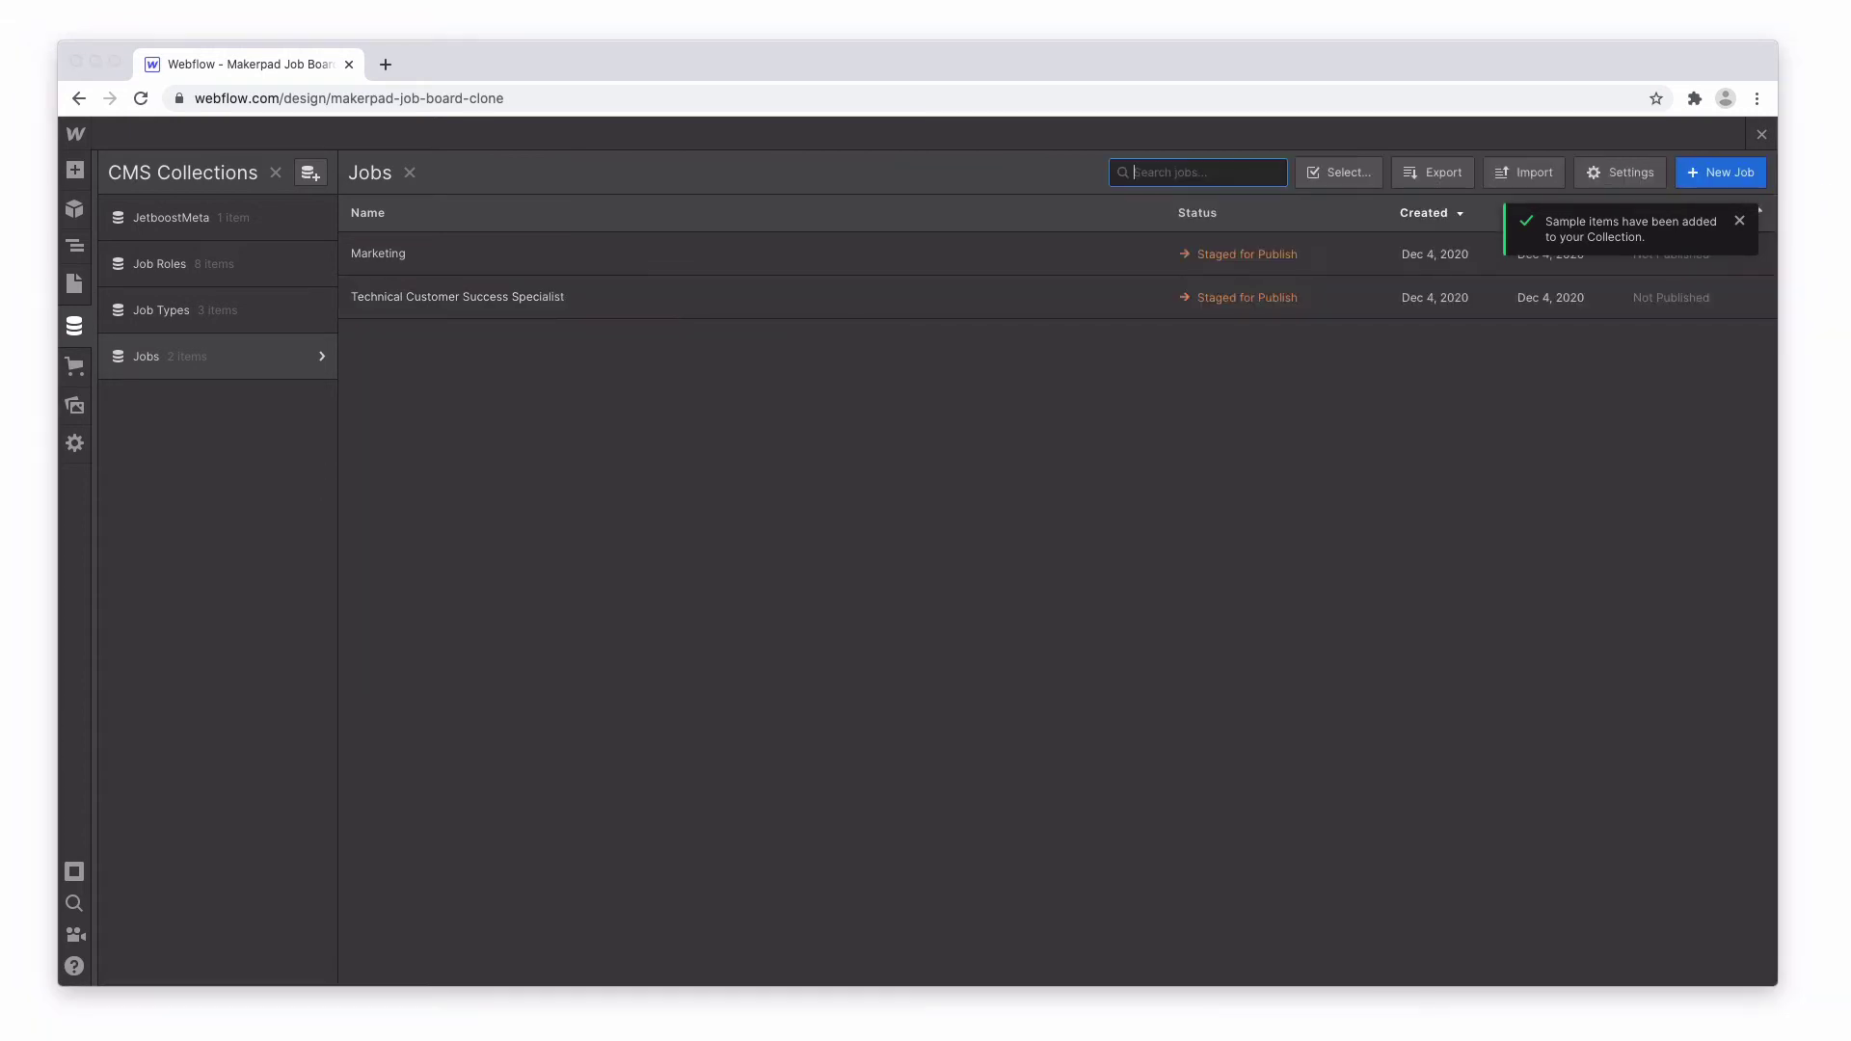
Replace the Technical Customer Success Specialist description with paragraphed text and save.
{"action": "left_click", "coordinate": [831, 296]}
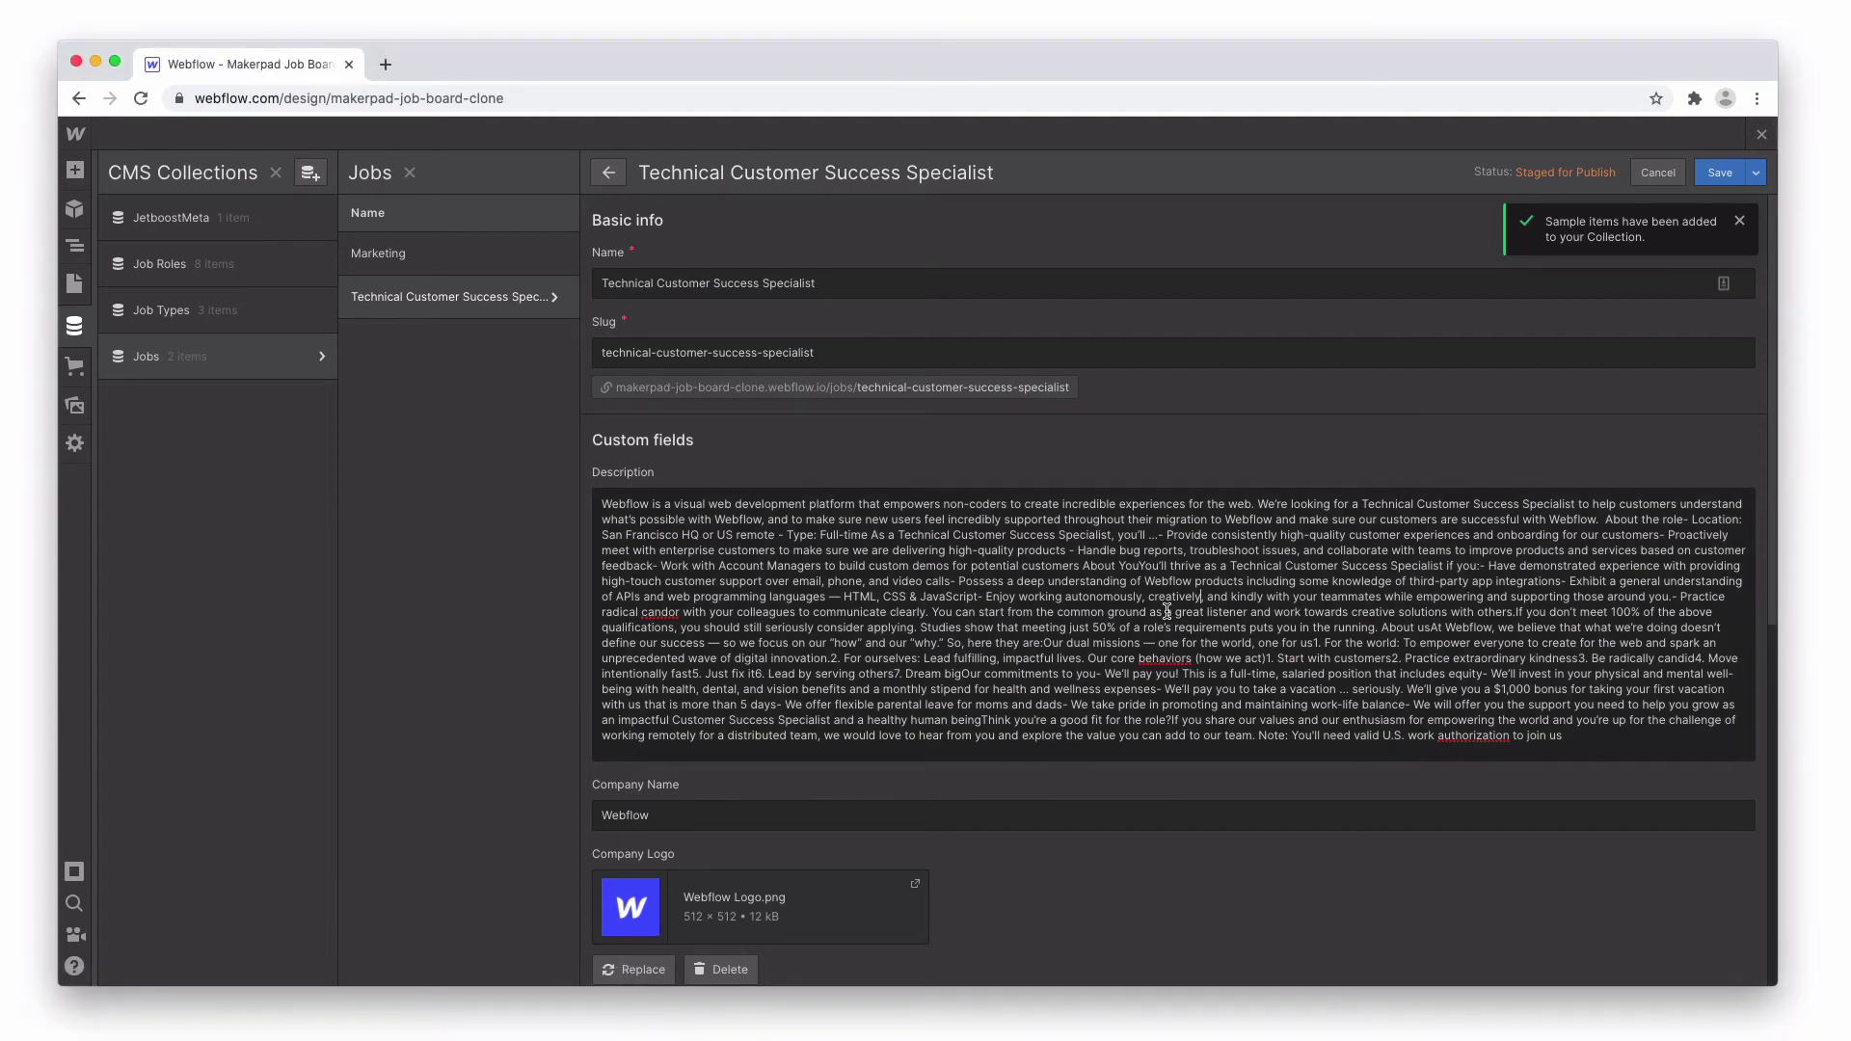
{"action": "key", "text": "super+a"}
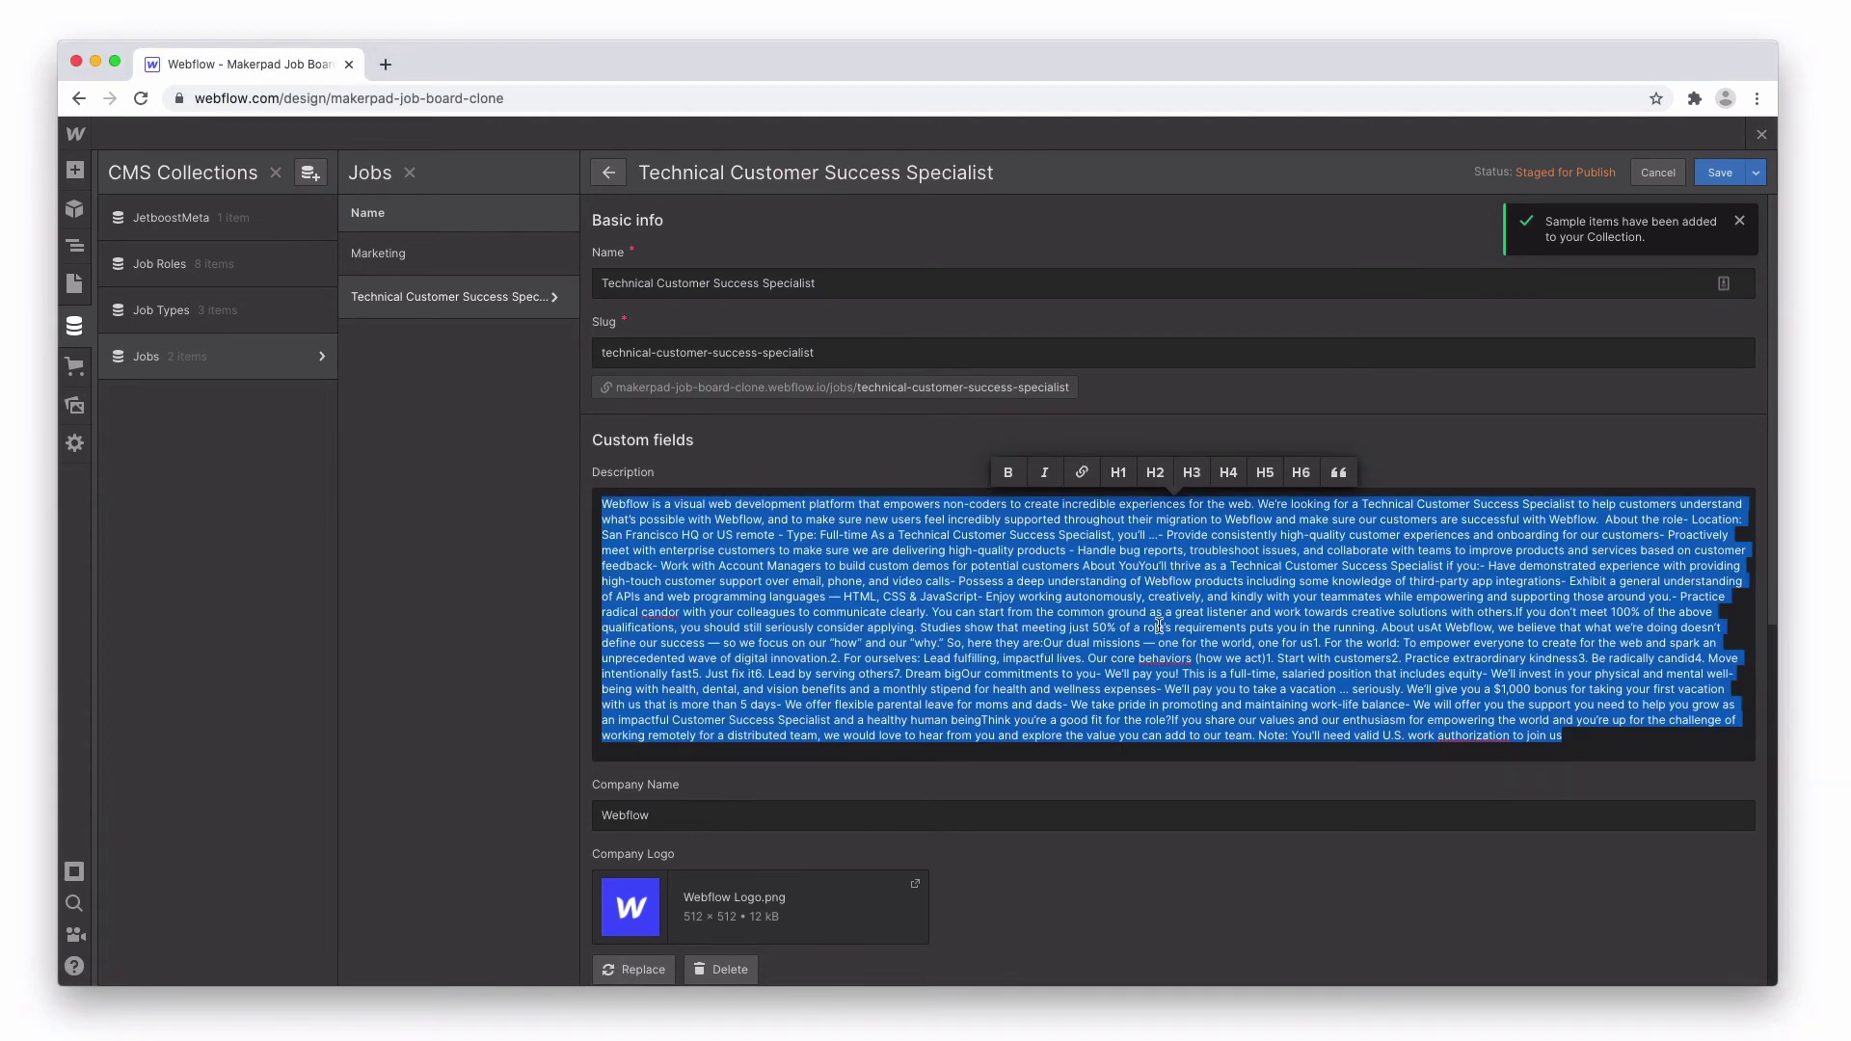
{"action": "key", "text": "super+v"}
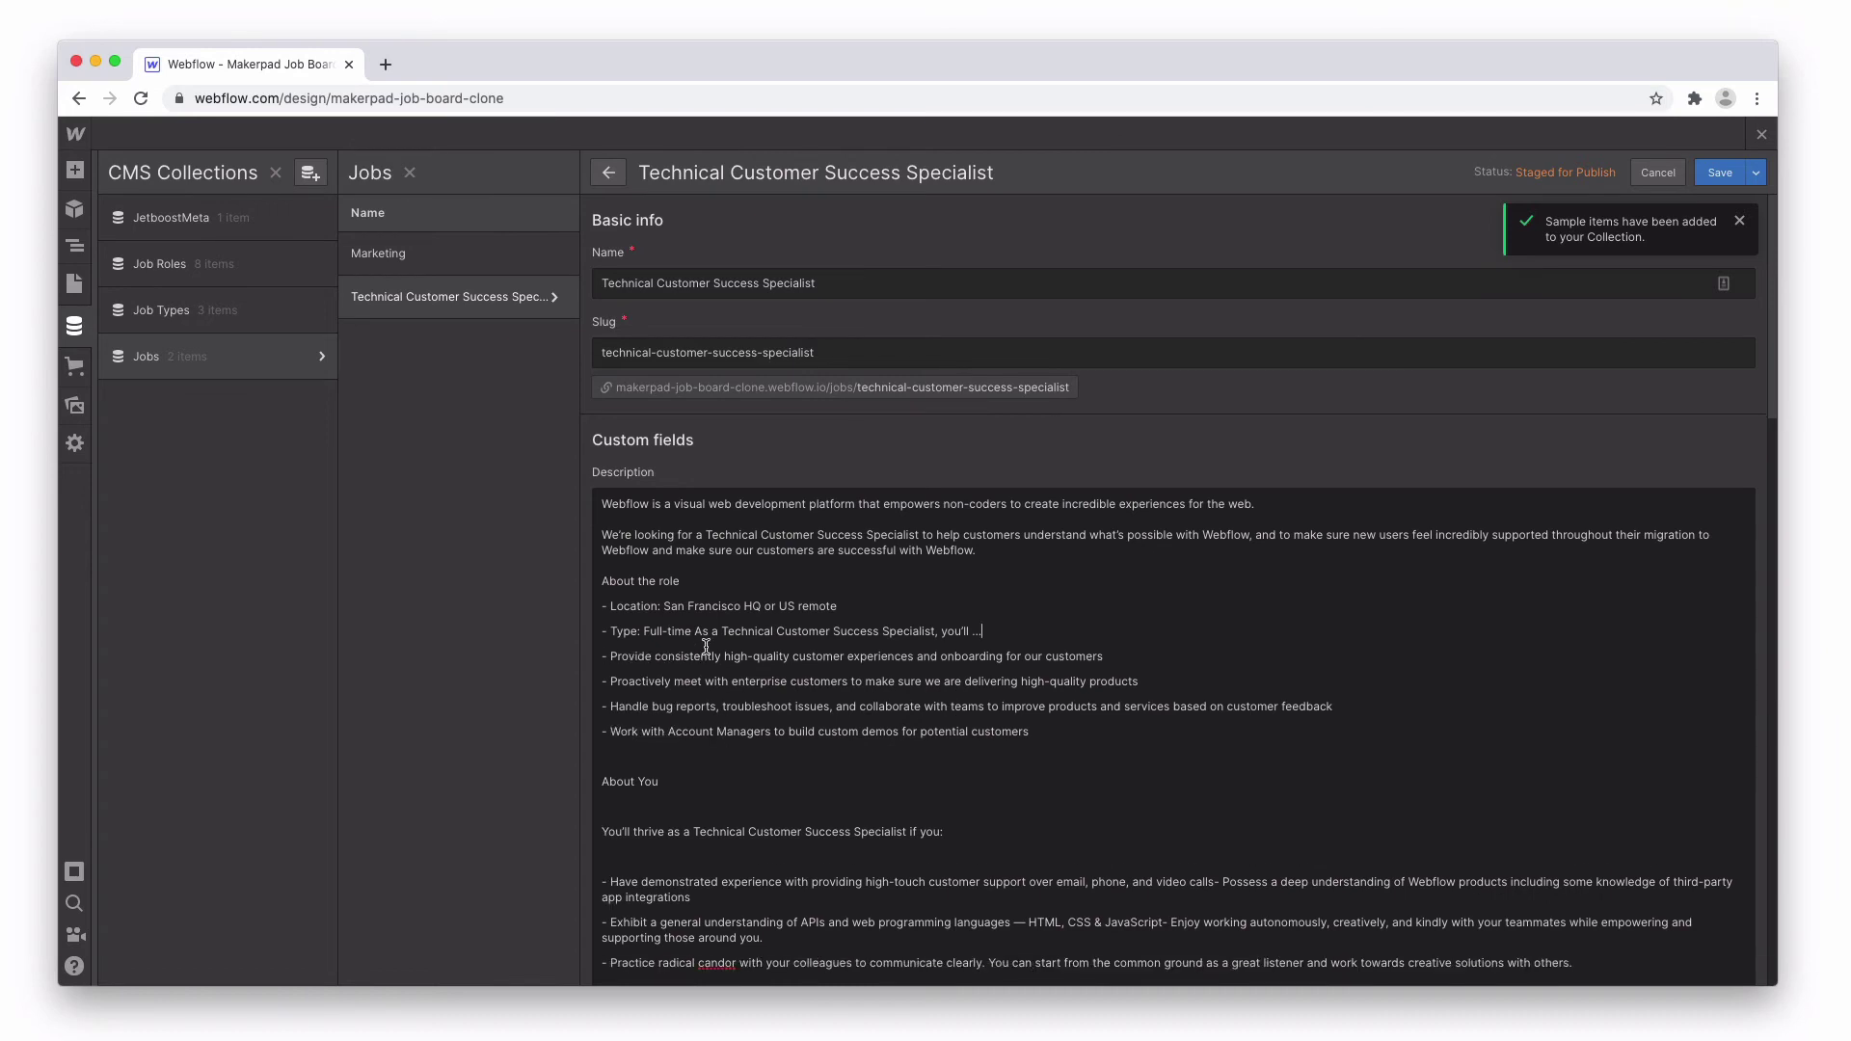
{"action": "left_click", "coordinate": [1715, 173]}
Replace the Marketing description with paragraphed text, save, and return to the Home page.
{"action": "left_click", "coordinate": [493, 269]}
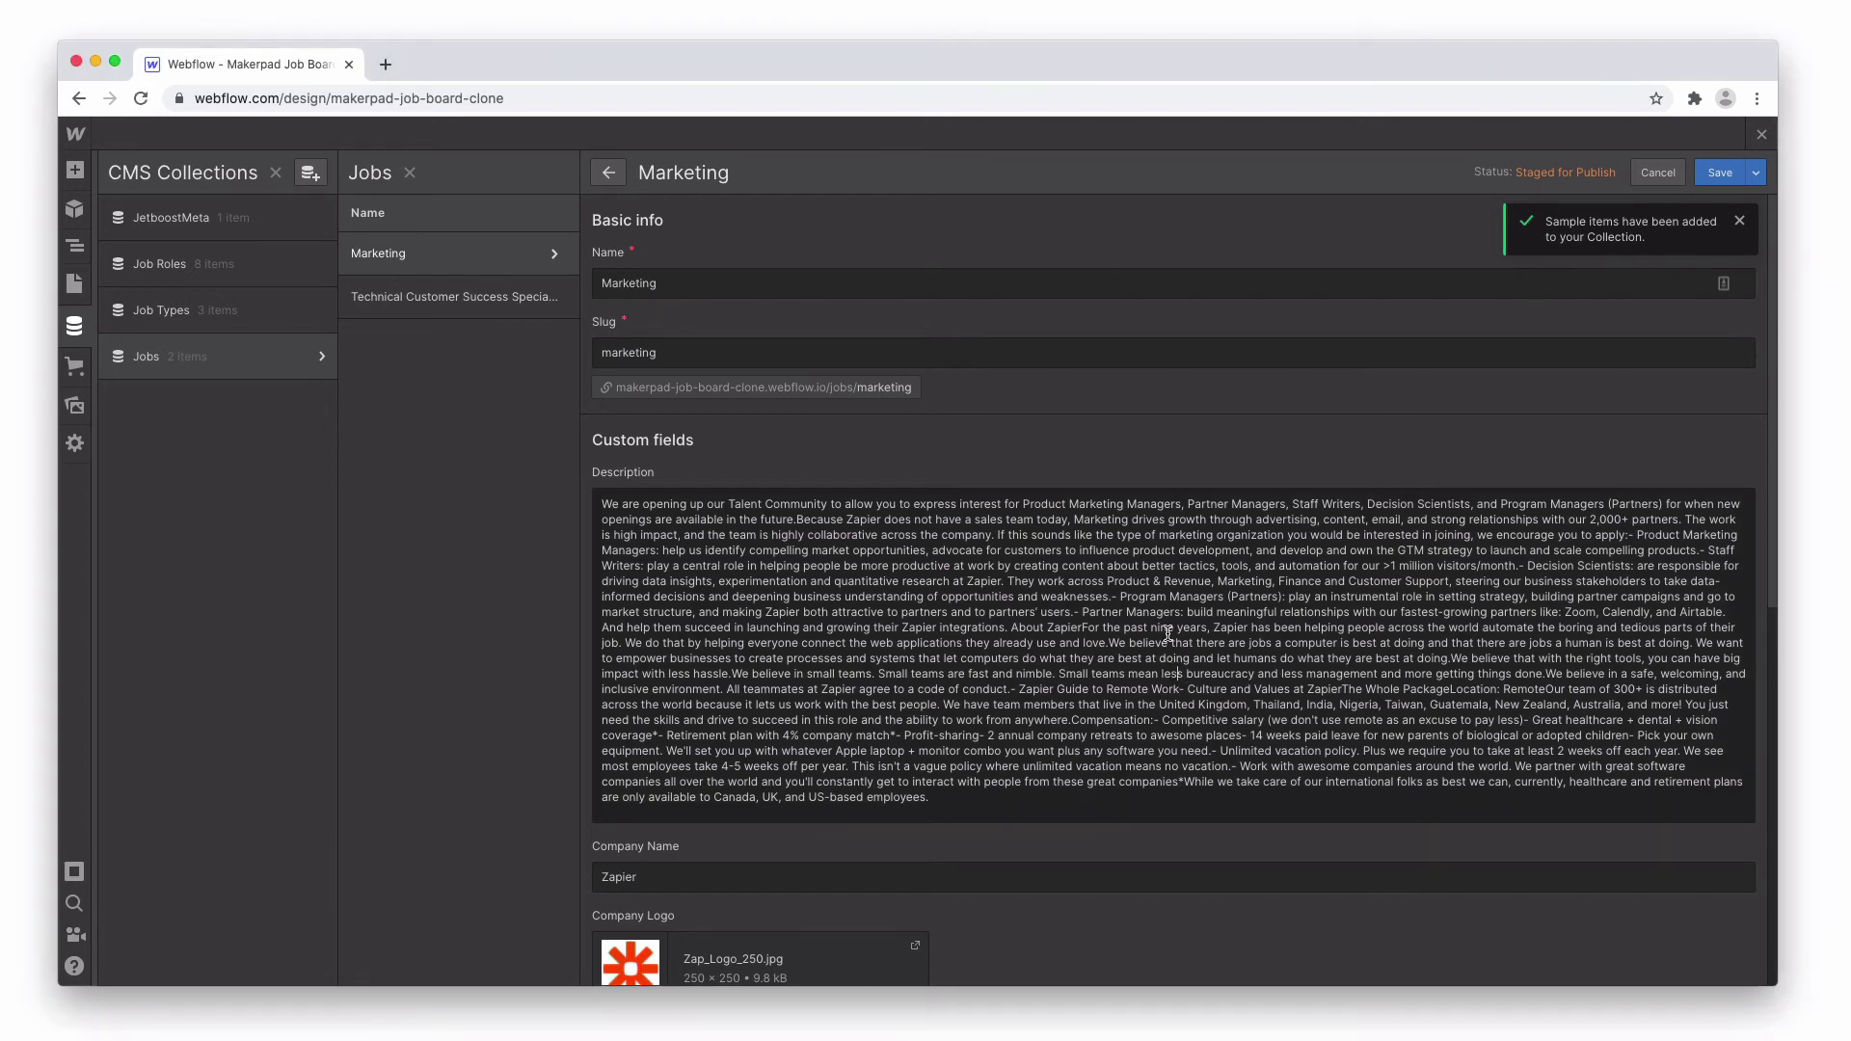
{"action": "key", "text": "super+a"}
{"action": "key", "text": "super+v"}
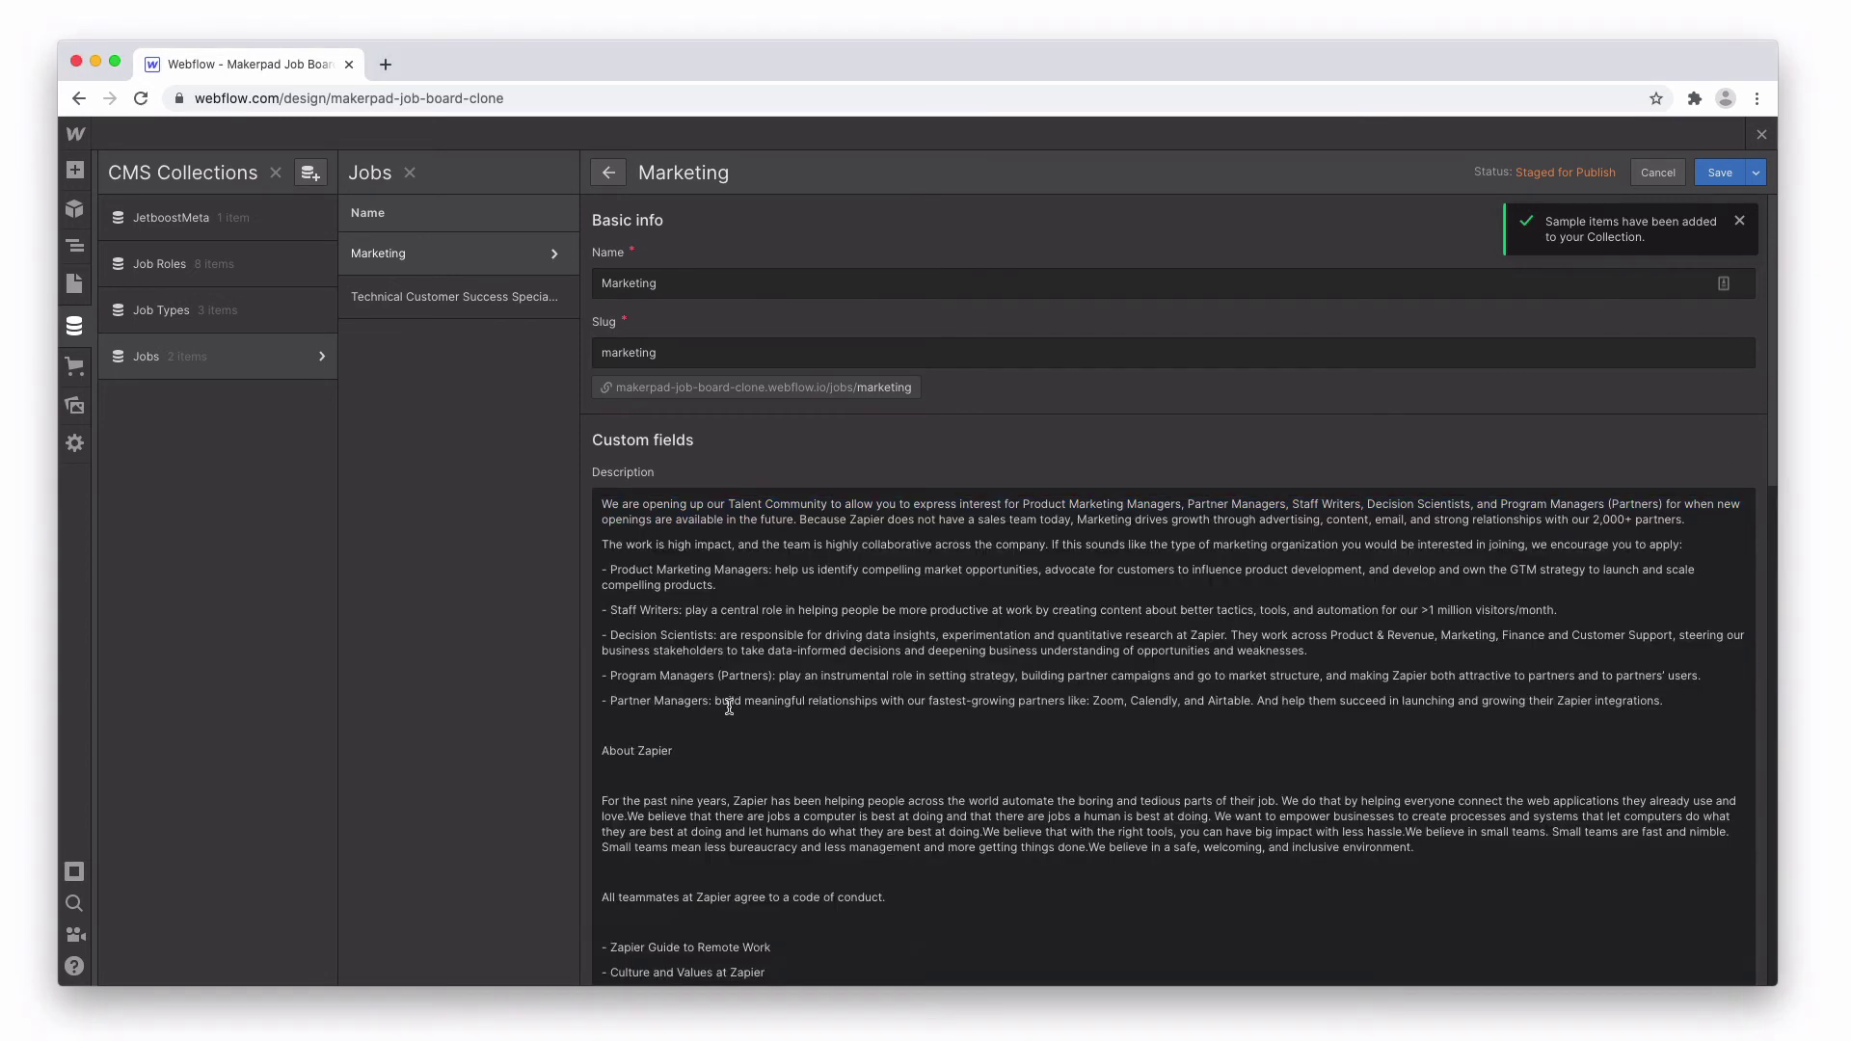
{"action": "left_click", "coordinate": [1720, 173]}
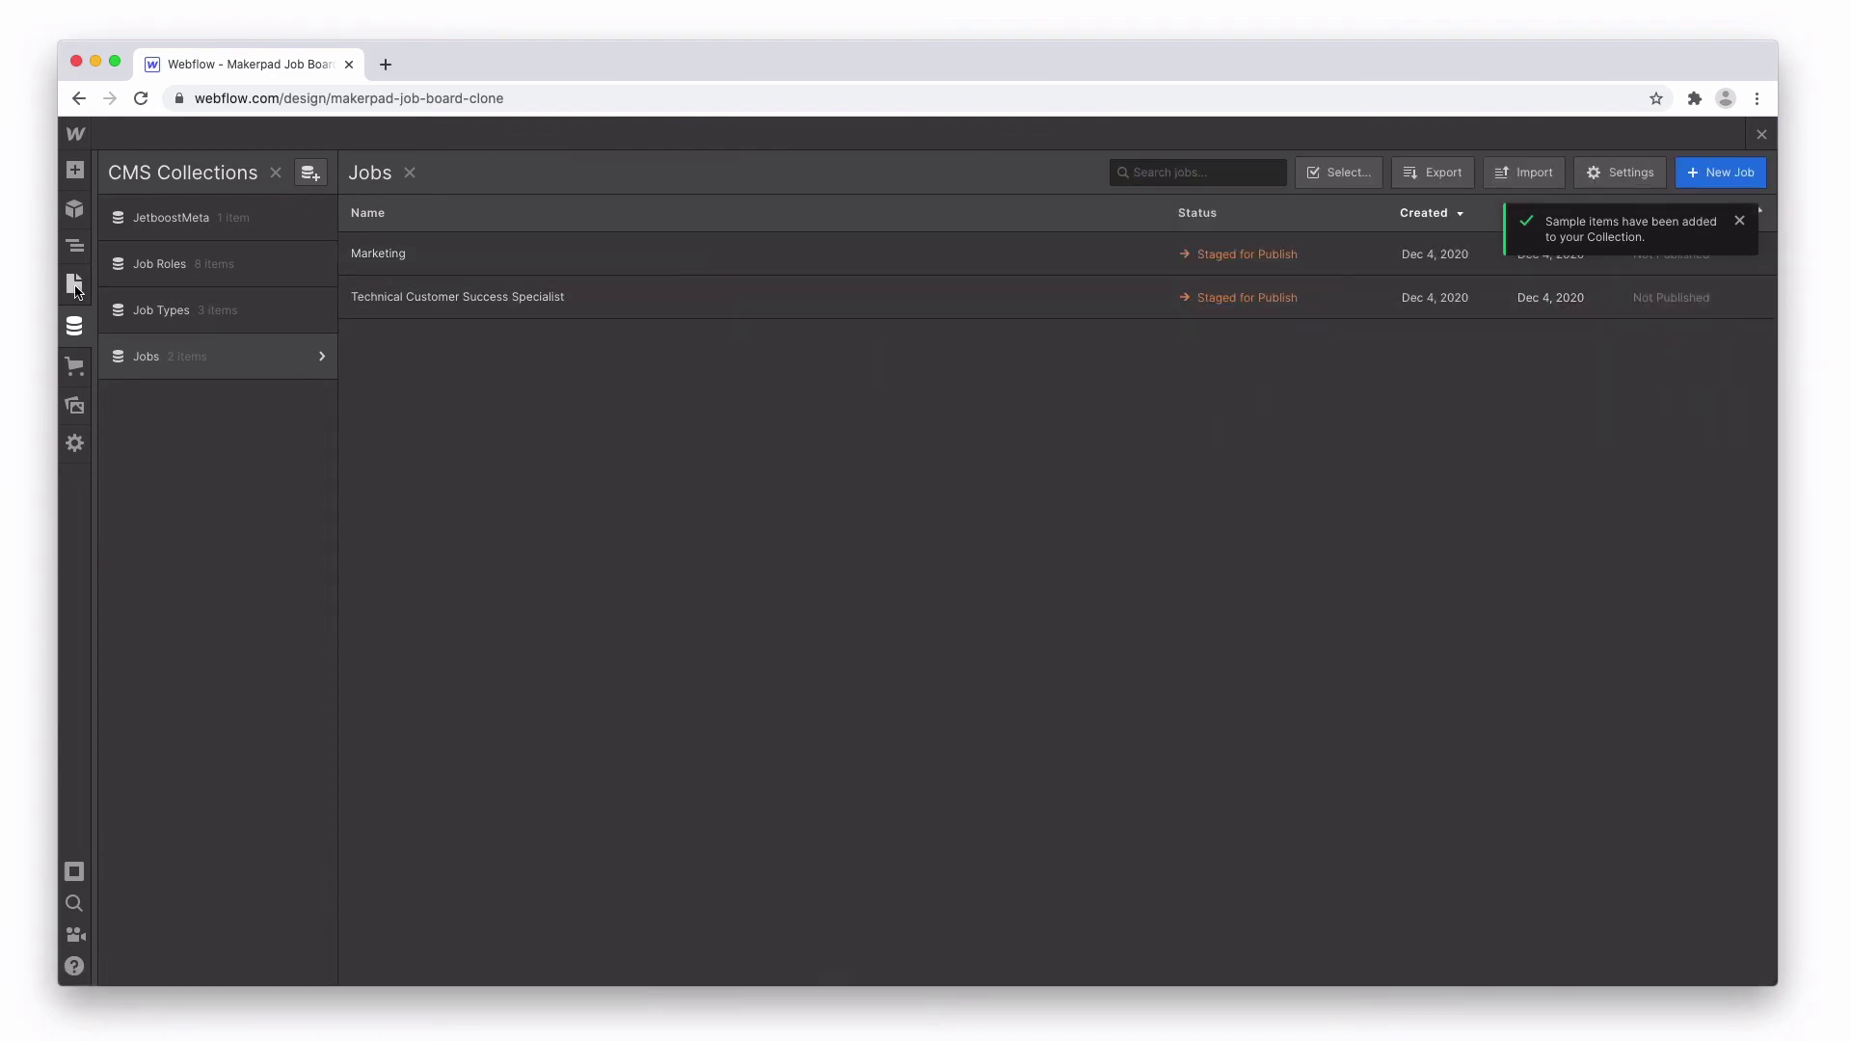
{"action": "left_click", "coordinate": [77, 284]}
{"action": "scroll", "coordinate": [826, 913], "scroll_direction": "down", "scroll_amount": 4}
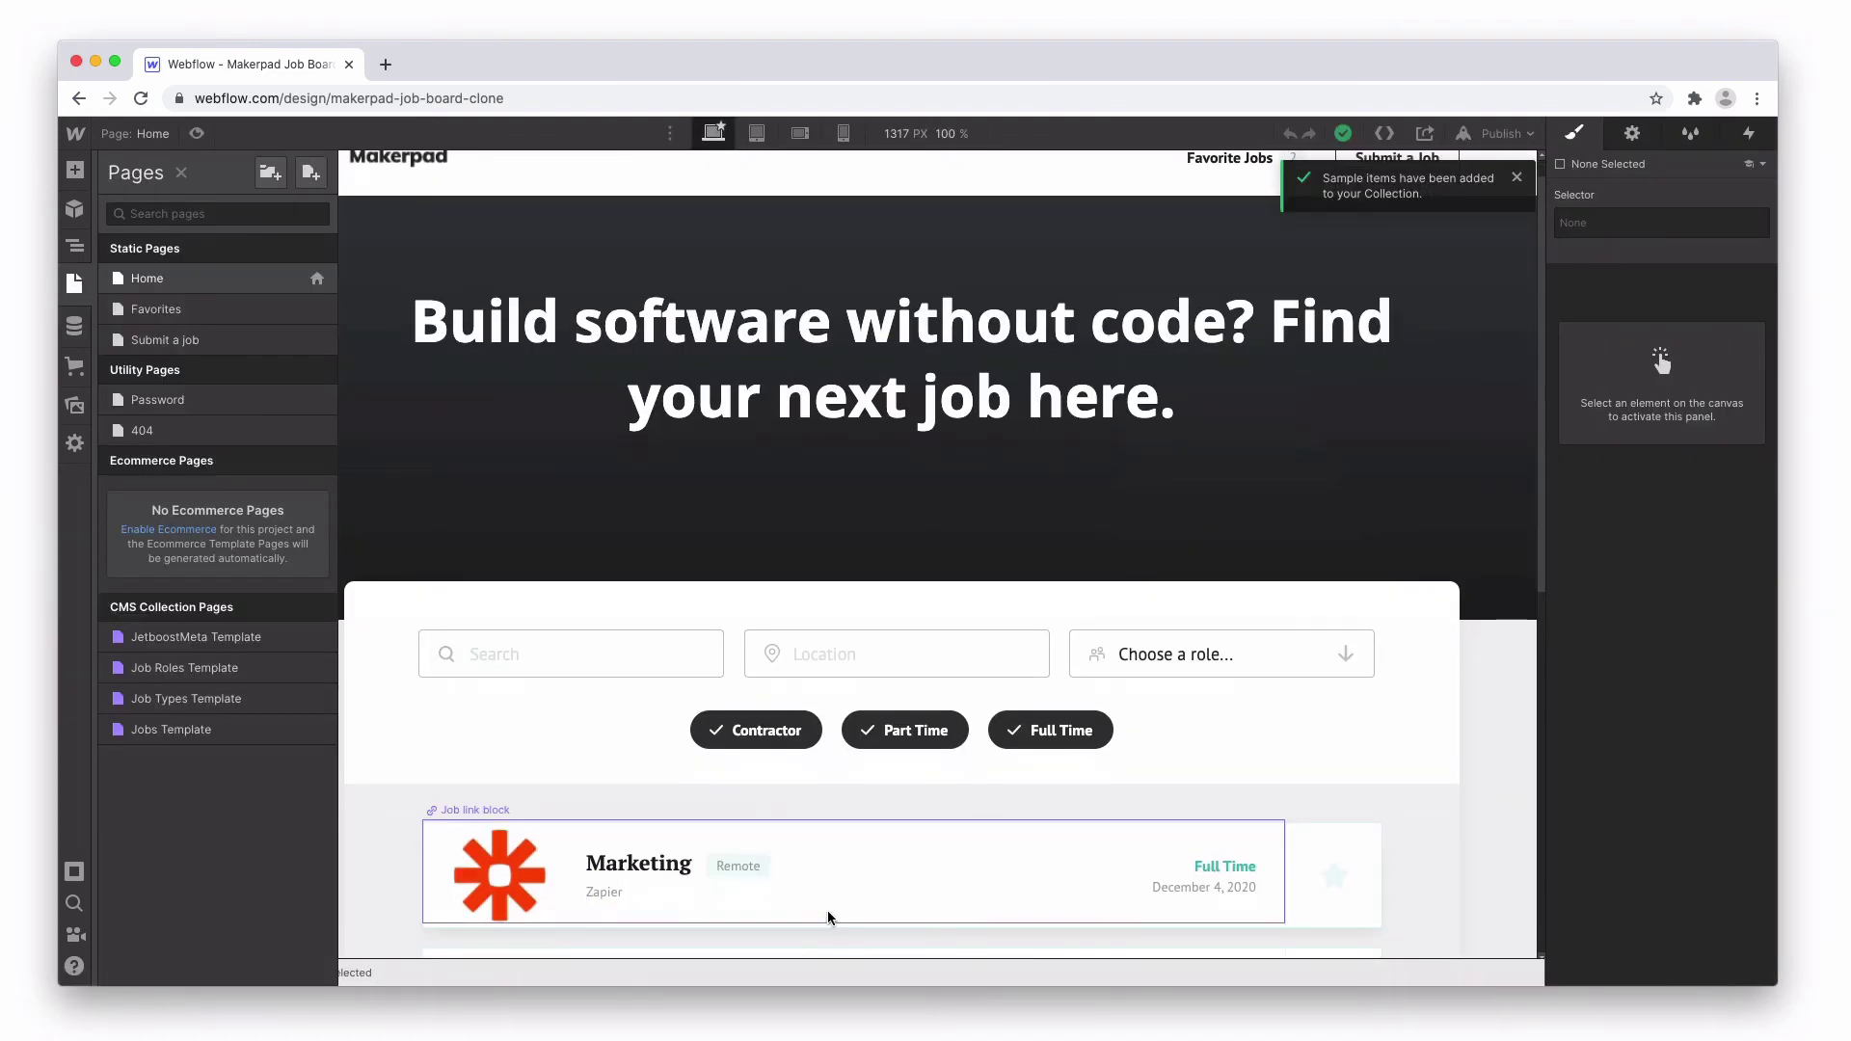
{"action": "scroll", "coordinate": [796, 716], "scroll_direction": "up", "scroll_amount": 5}
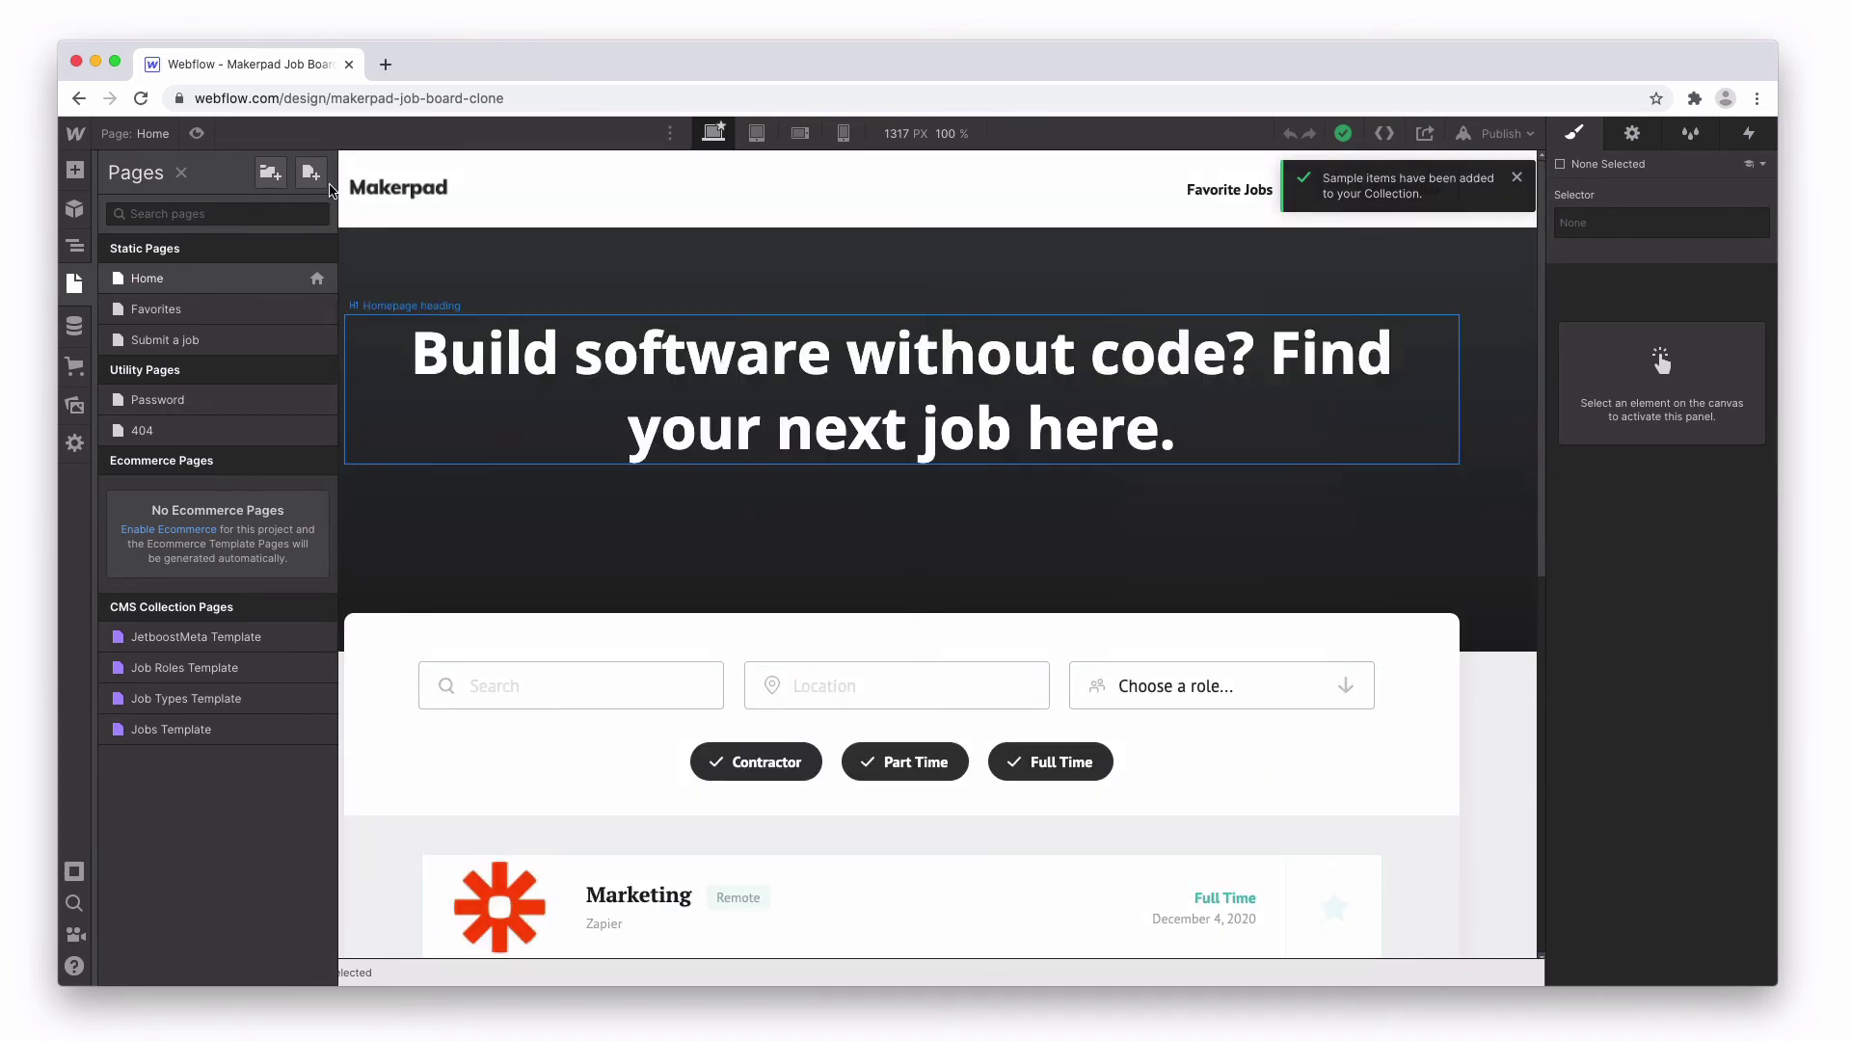
Preview the site and open the Marketing job's detail page.
{"action": "left_click", "coordinate": [200, 135]}
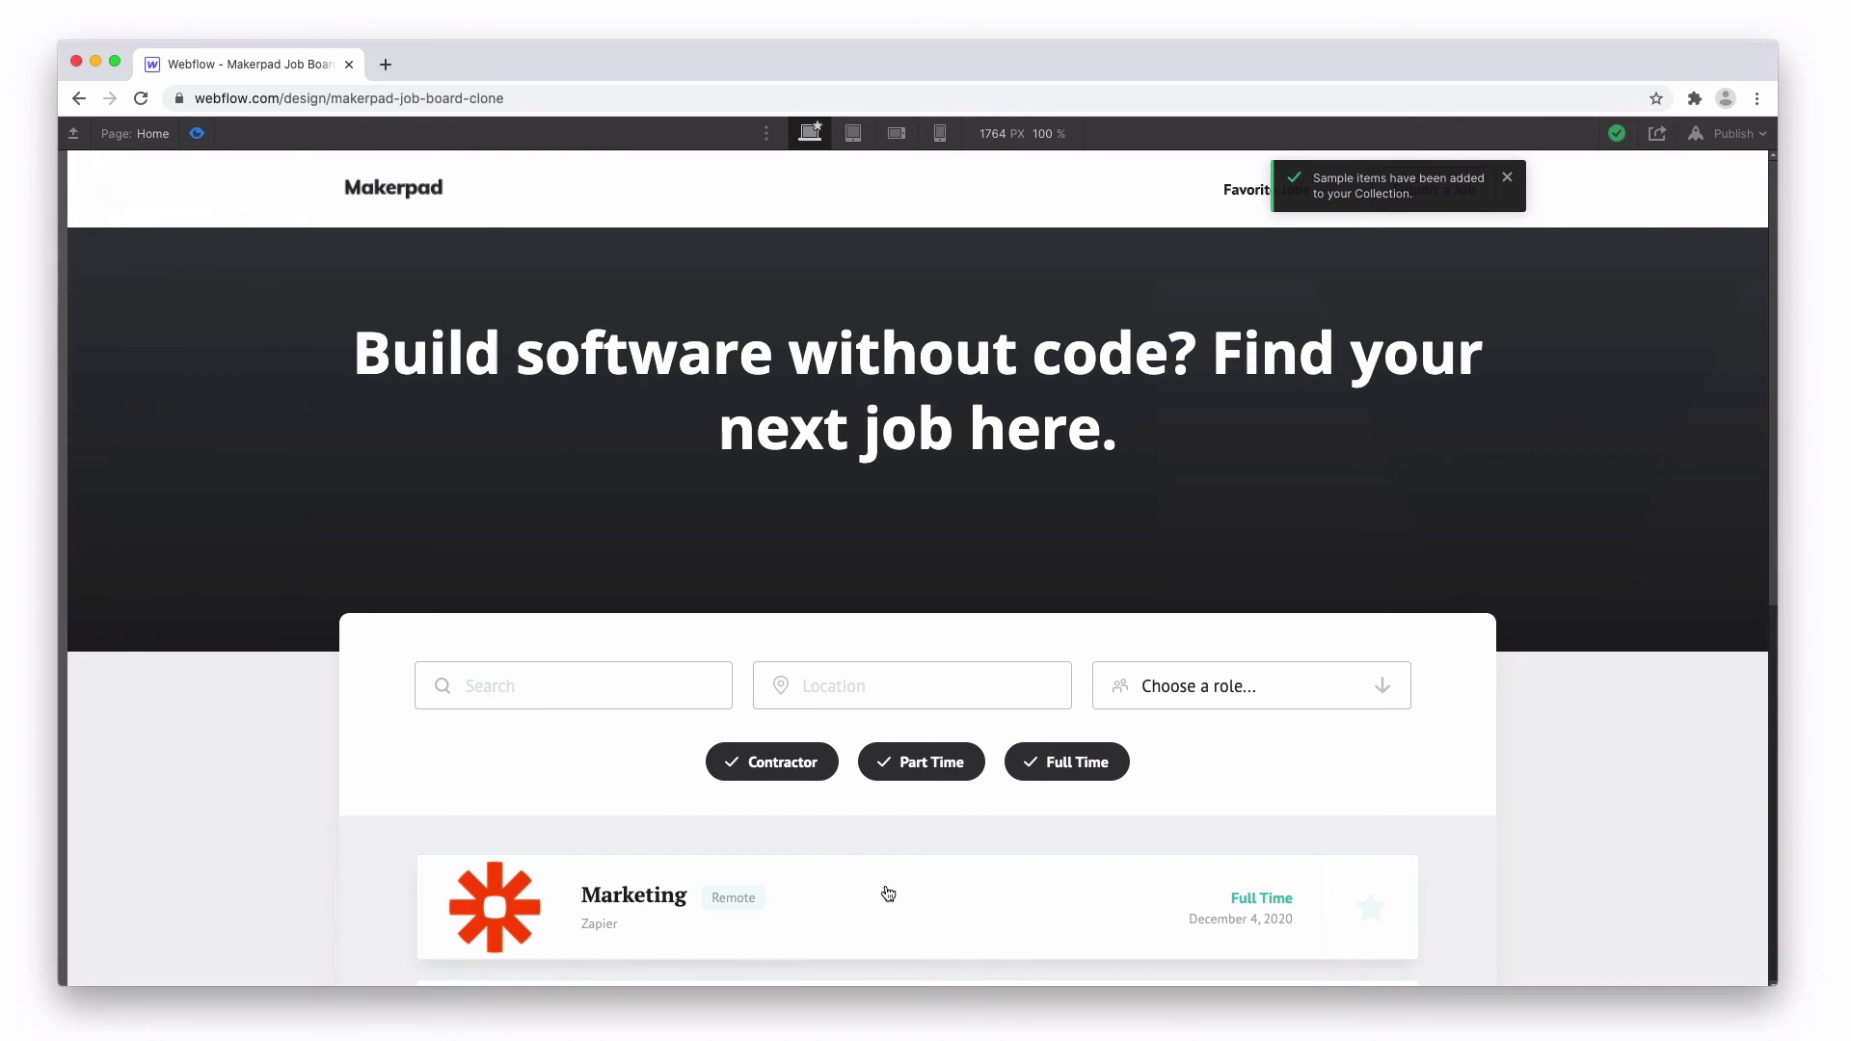
{"action": "left_click", "coordinate": [888, 895]}
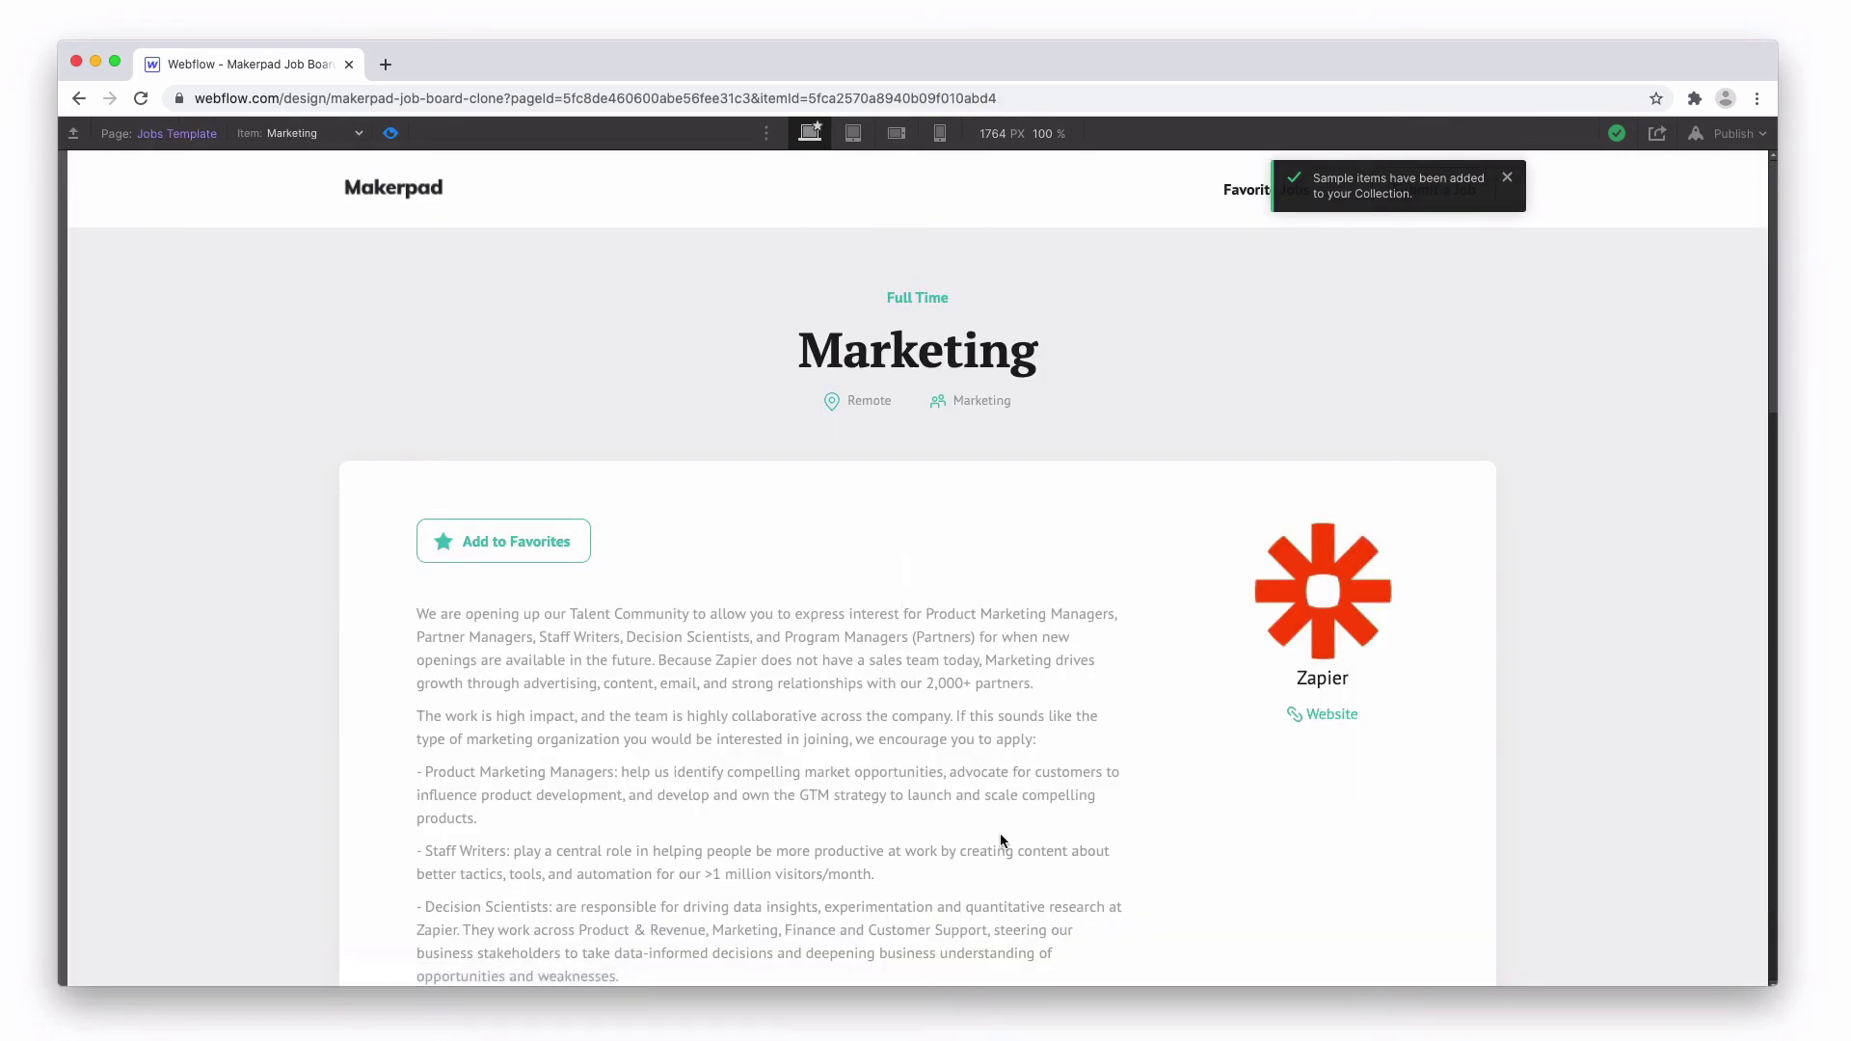
{"action": "scroll", "coordinate": [965, 828], "scroll_direction": "down", "scroll_amount": 5}
{"action": "scroll", "coordinate": [965, 829], "scroll_direction": "down", "scroll_amount": 5}
{"action": "scroll", "coordinate": [966, 827], "scroll_direction": "down", "scroll_amount": 4}
{"action": "scroll", "coordinate": [965, 827], "scroll_direction": "down", "scroll_amount": 4}
{"action": "scroll", "coordinate": [964, 827], "scroll_direction": "down", "scroll_amount": 4}
{"action": "scroll", "coordinate": [964, 827], "scroll_direction": "down", "scroll_amount": 4}
{"action": "scroll", "coordinate": [863, 686], "scroll_direction": "up", "scroll_amount": 15}
Exit Preview to resume editing the Jobs Template for the Marketing job.
{"action": "left_click", "coordinate": [390, 134]}
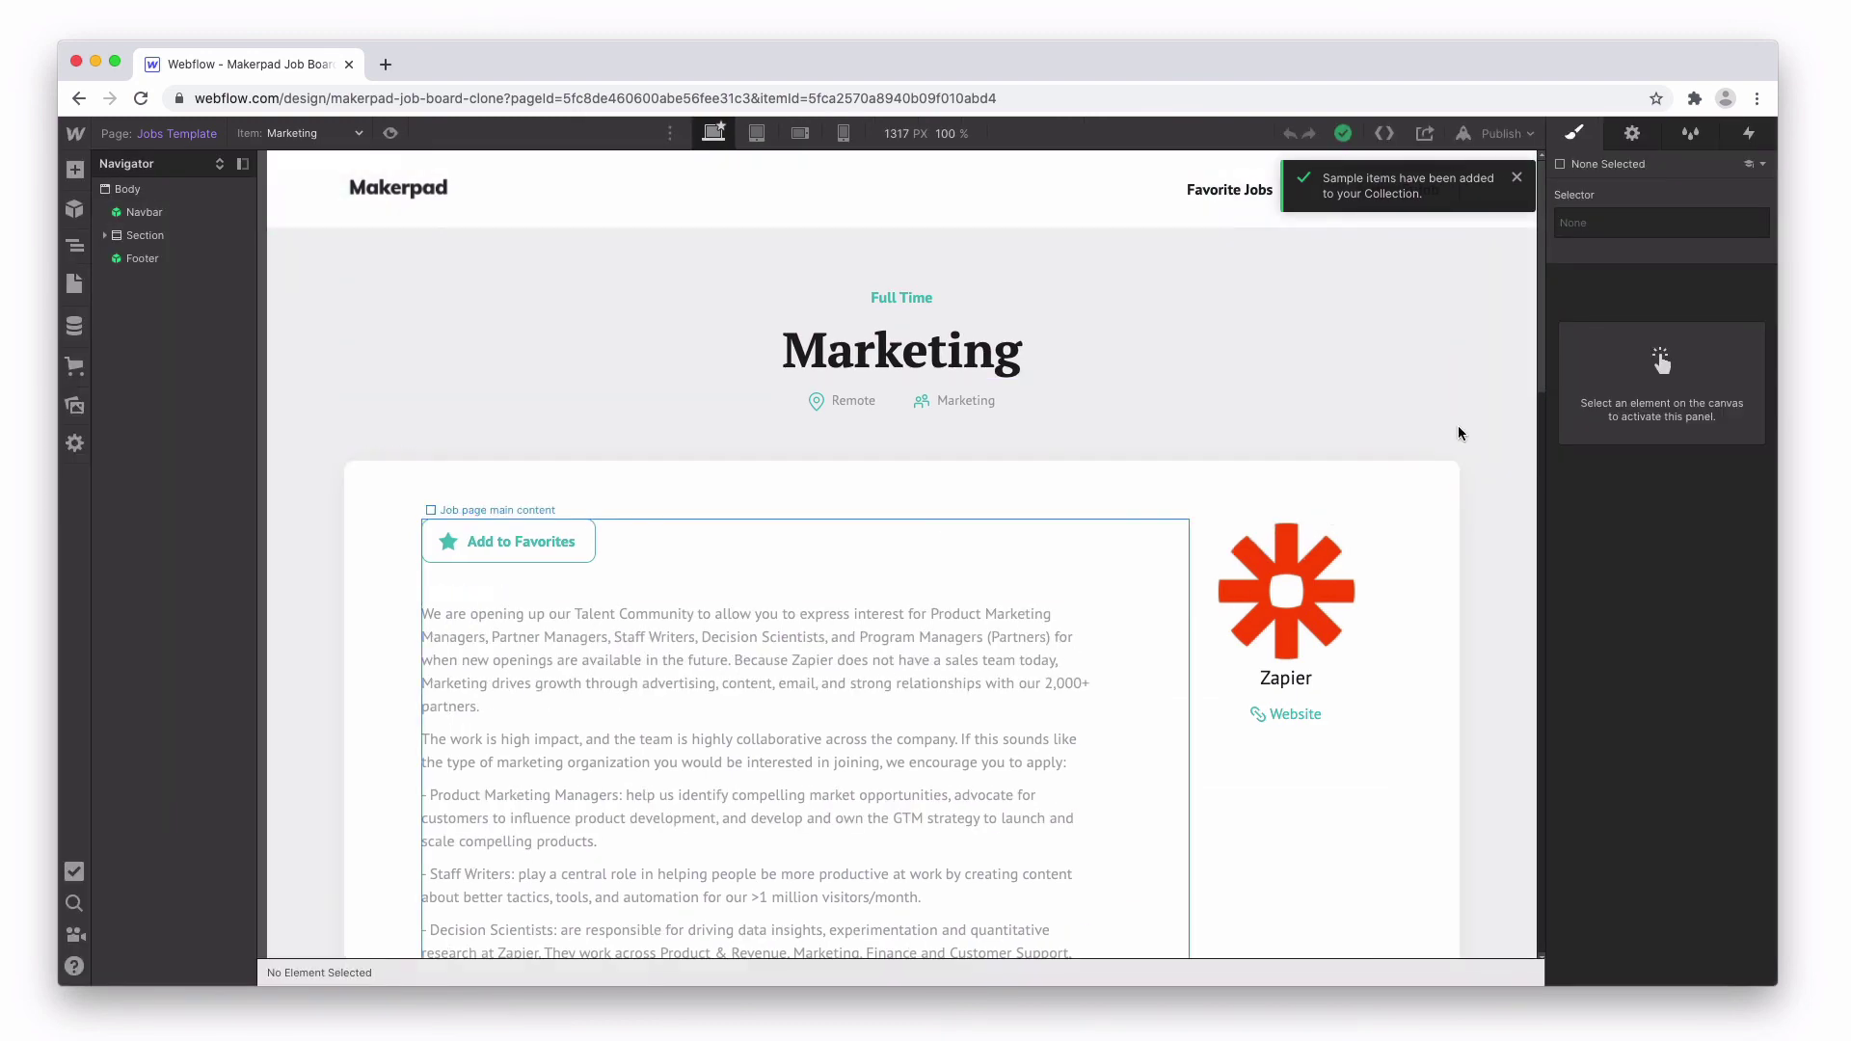